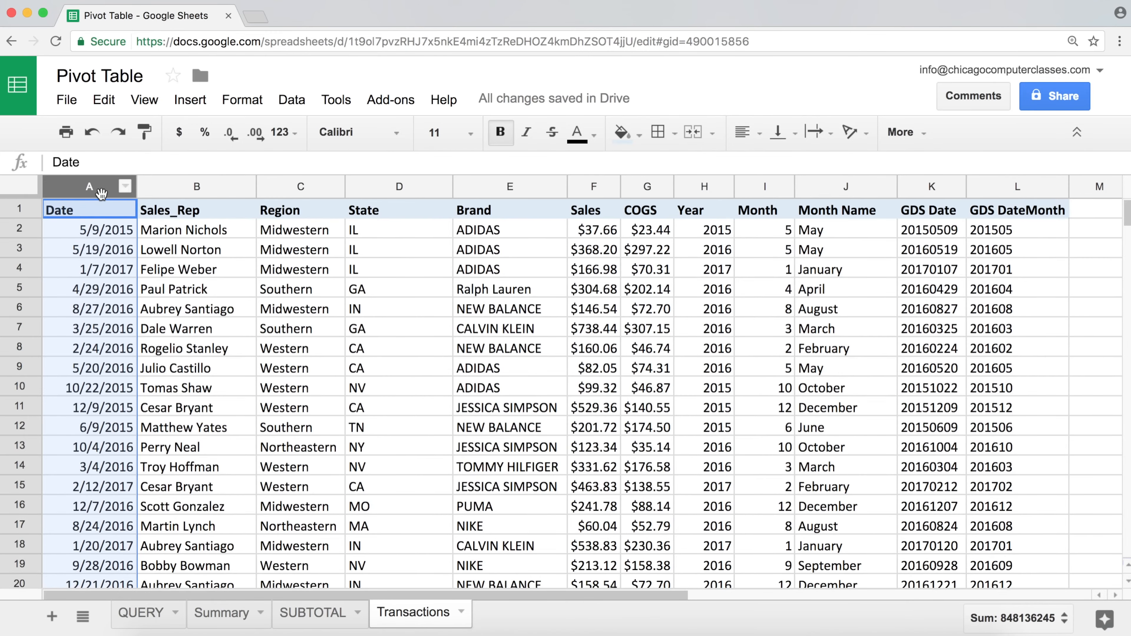
left_click(95, 319)
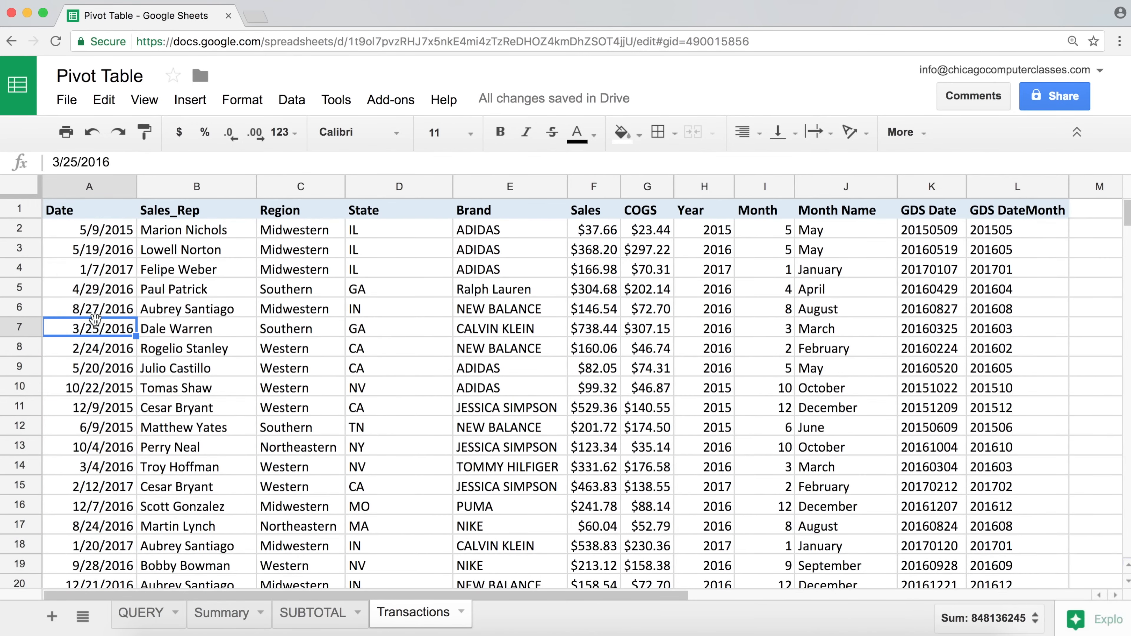
left_click(115, 231)
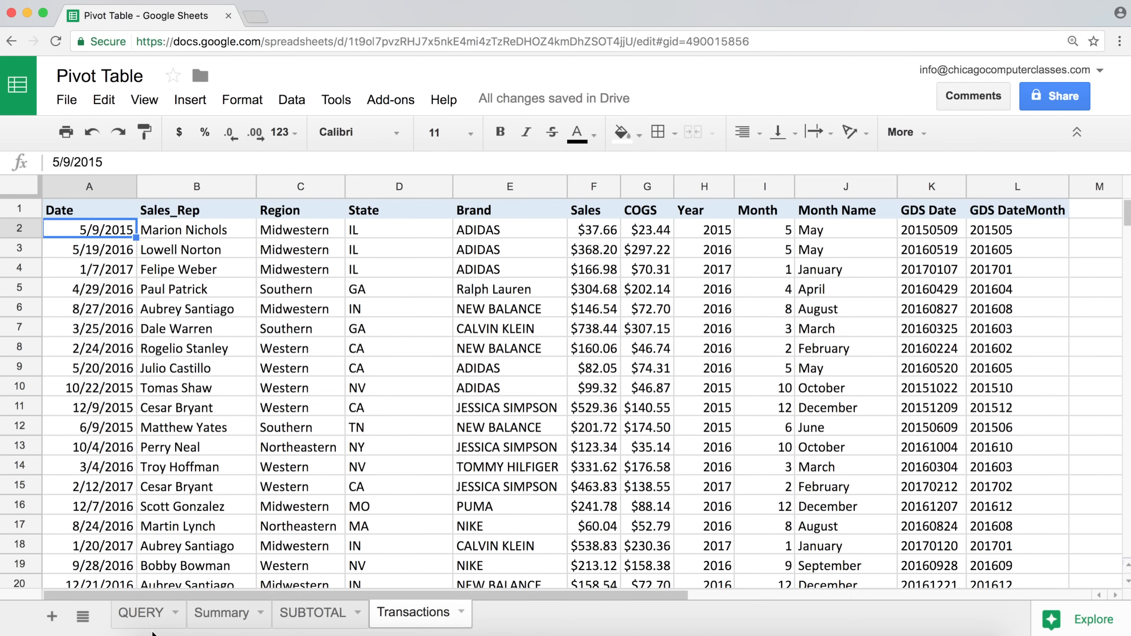
- Enter the date 7/1/2017 in cell F1 of the QUERY sheet
left_click(147, 613)
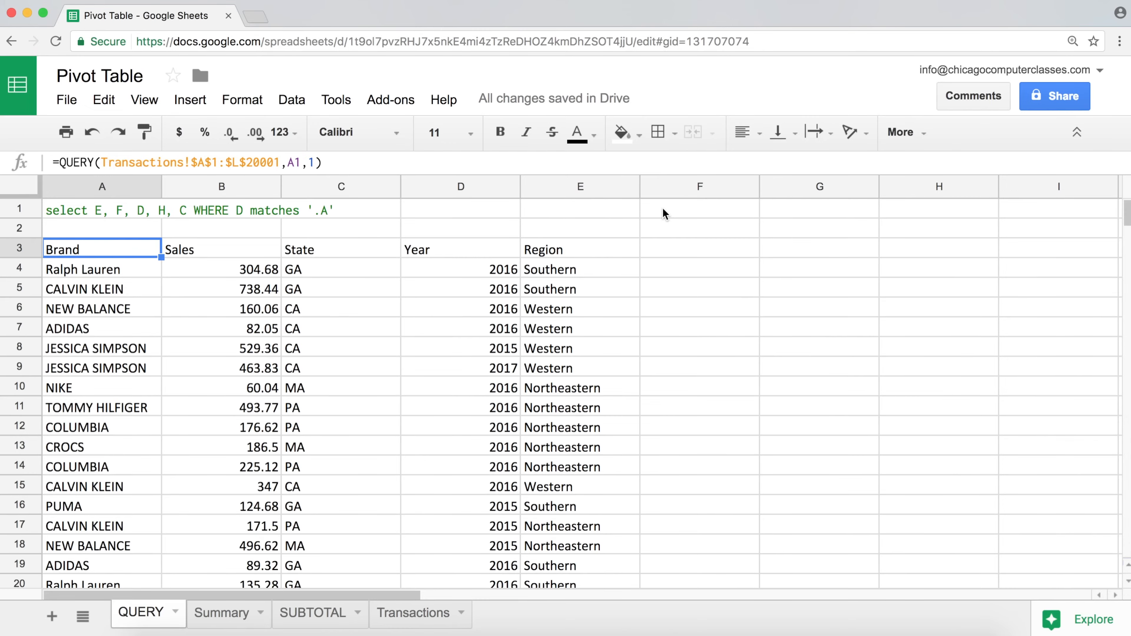
left_click(681, 218)
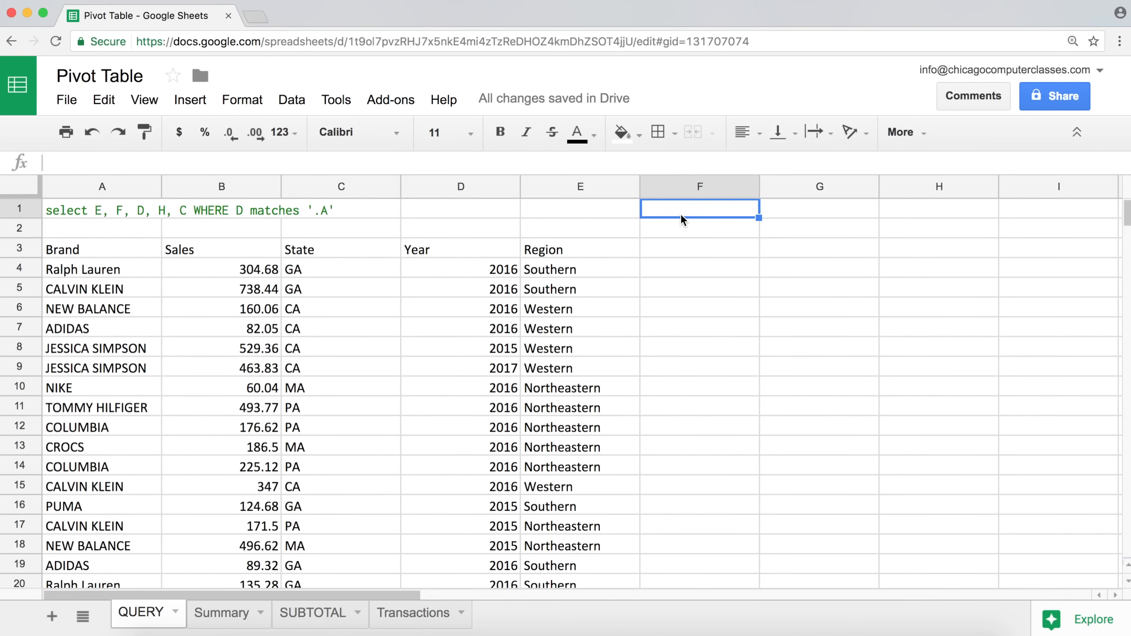
type("7")
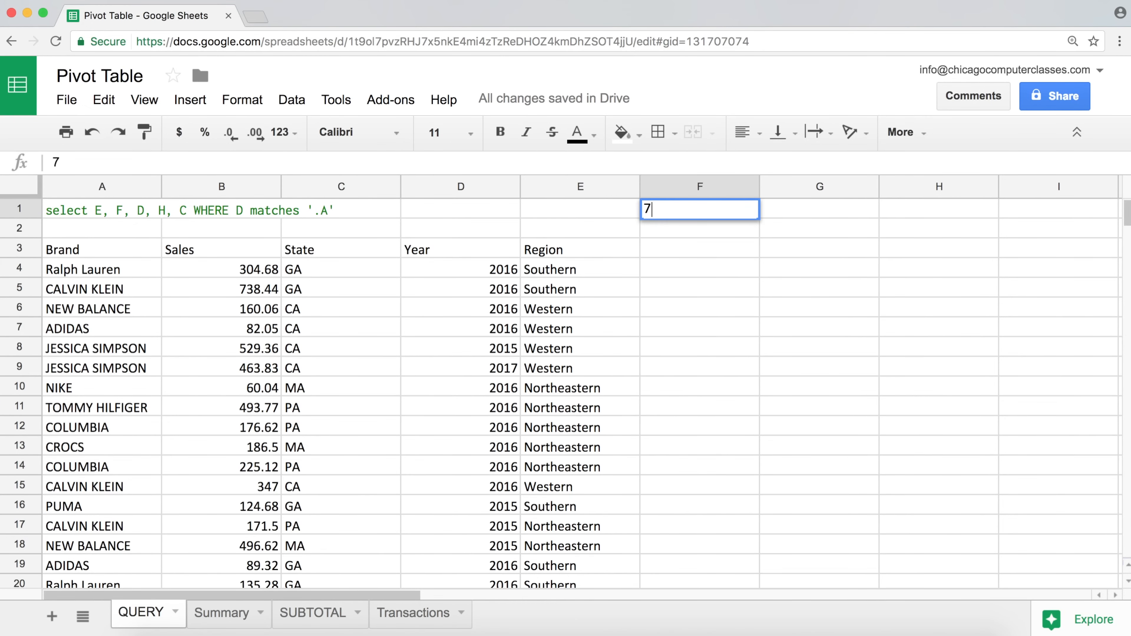
type("/1/2017")
key("Return")
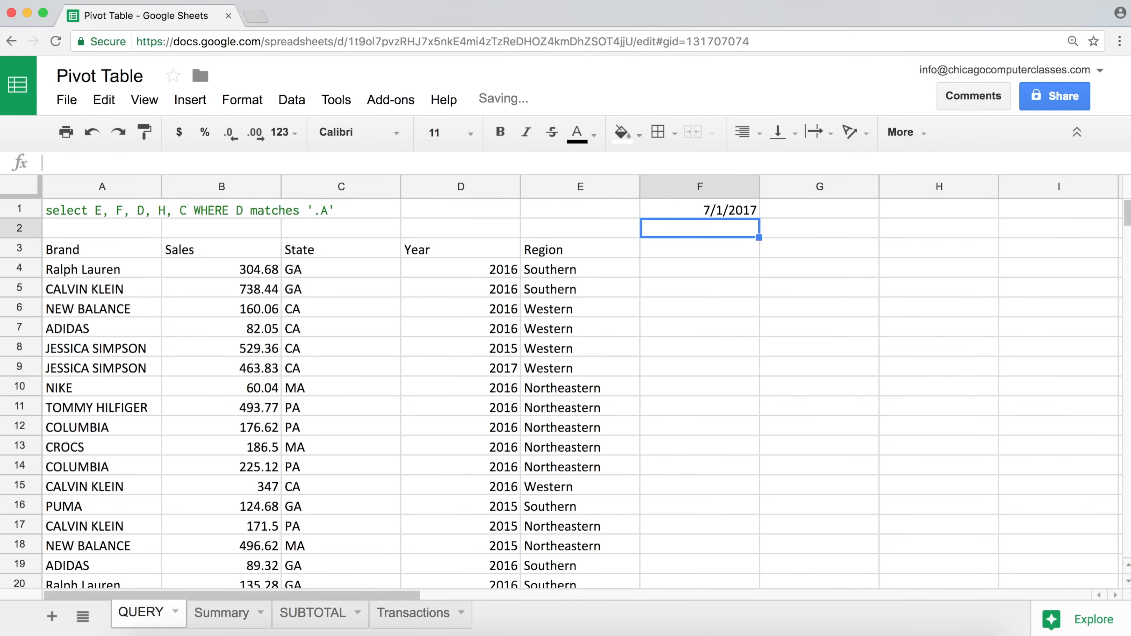
- Format the date in cell F1 as Number, and then display it as a plain whole number without separator or decimals
left_click(725, 215)
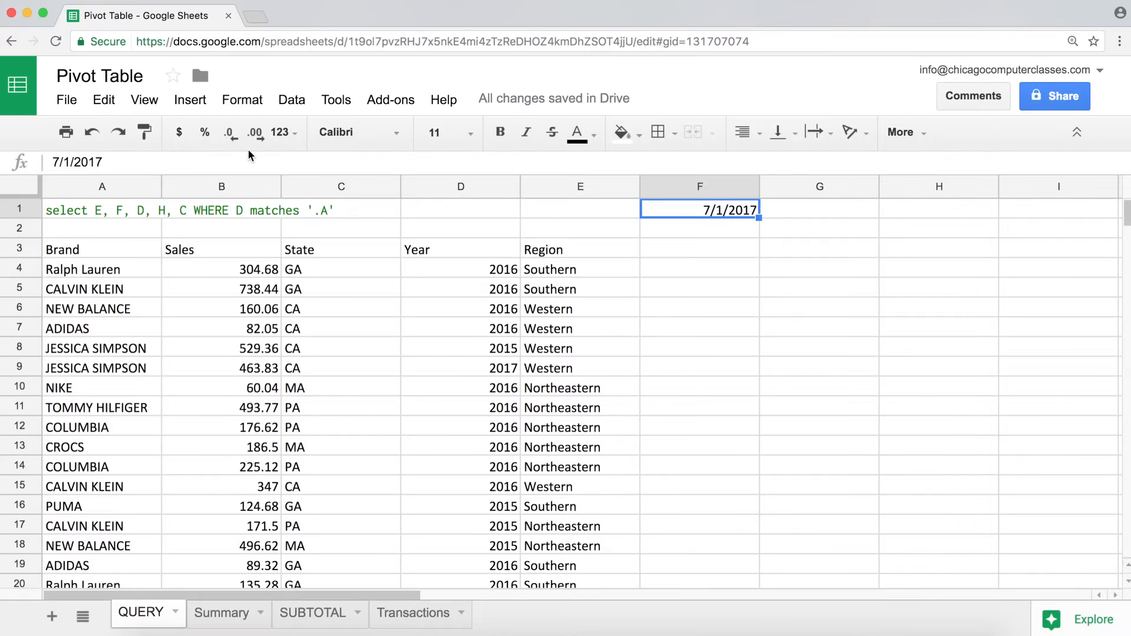
left_click(289, 139)
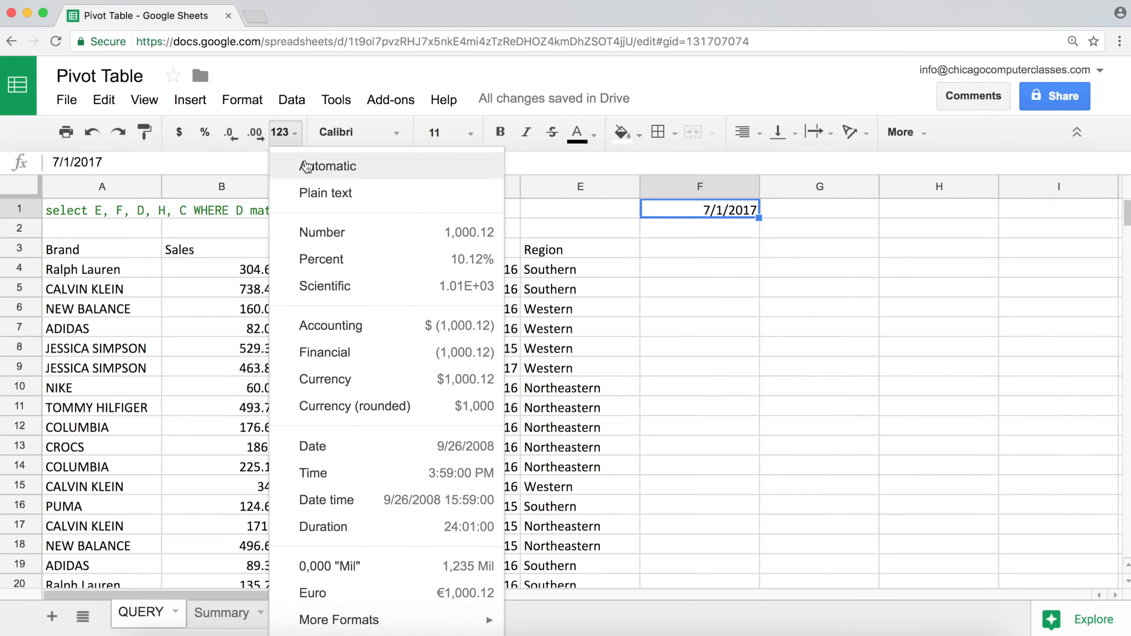
left_click(331, 243)
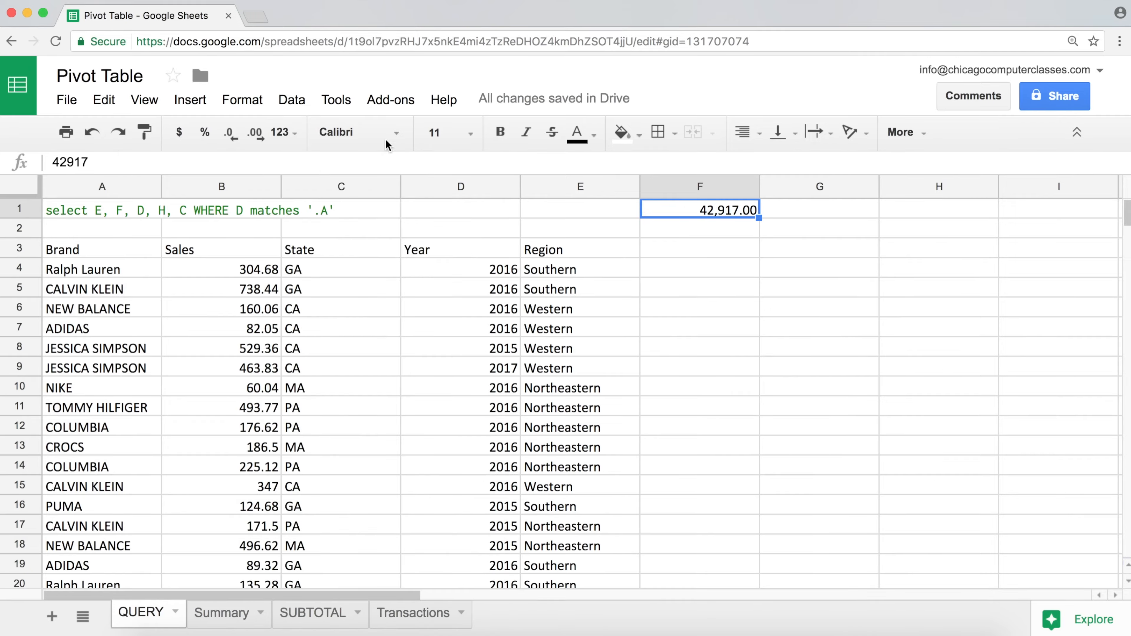
left_click(366, 130)
left_click(292, 131)
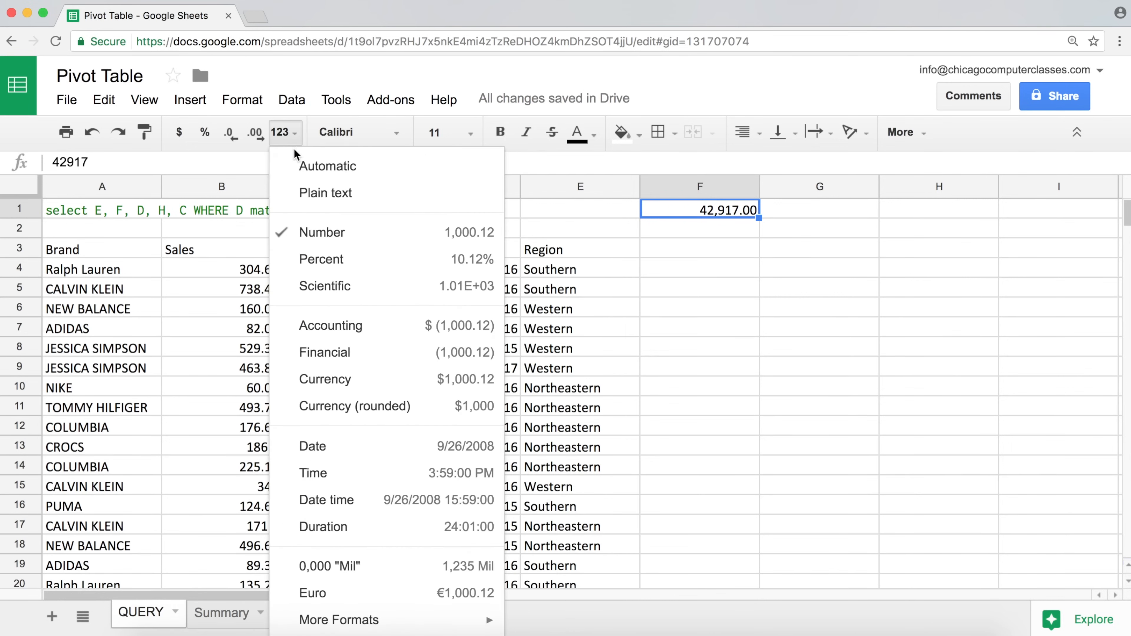
left_click(313, 191)
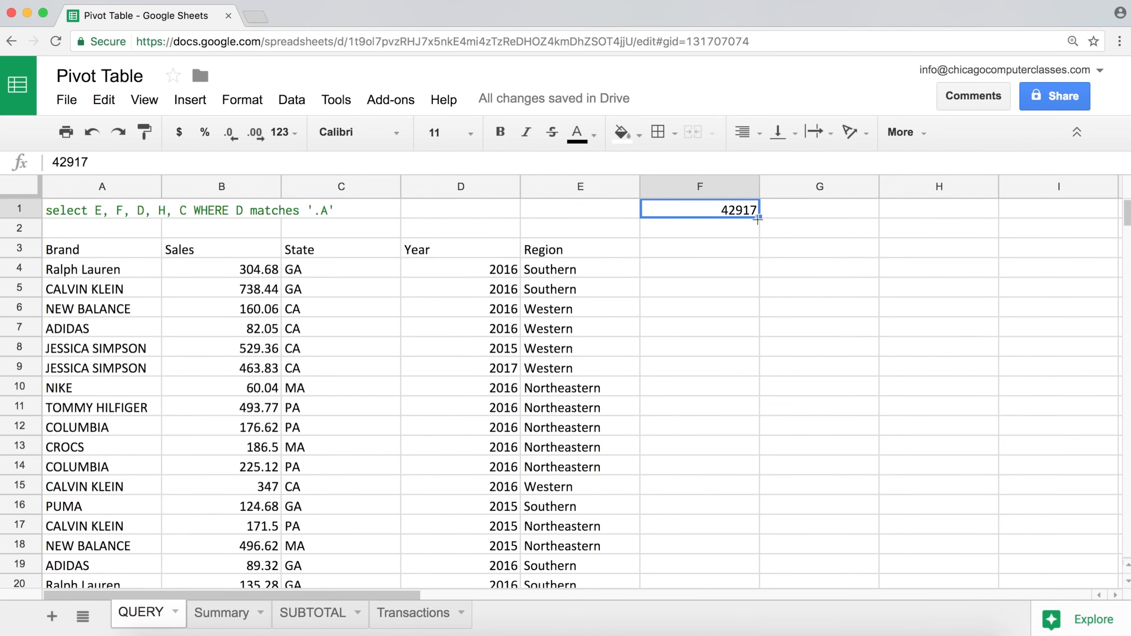
- Format cell F1 as Date again, and then set its number format to Automatic
left_click(770, 212)
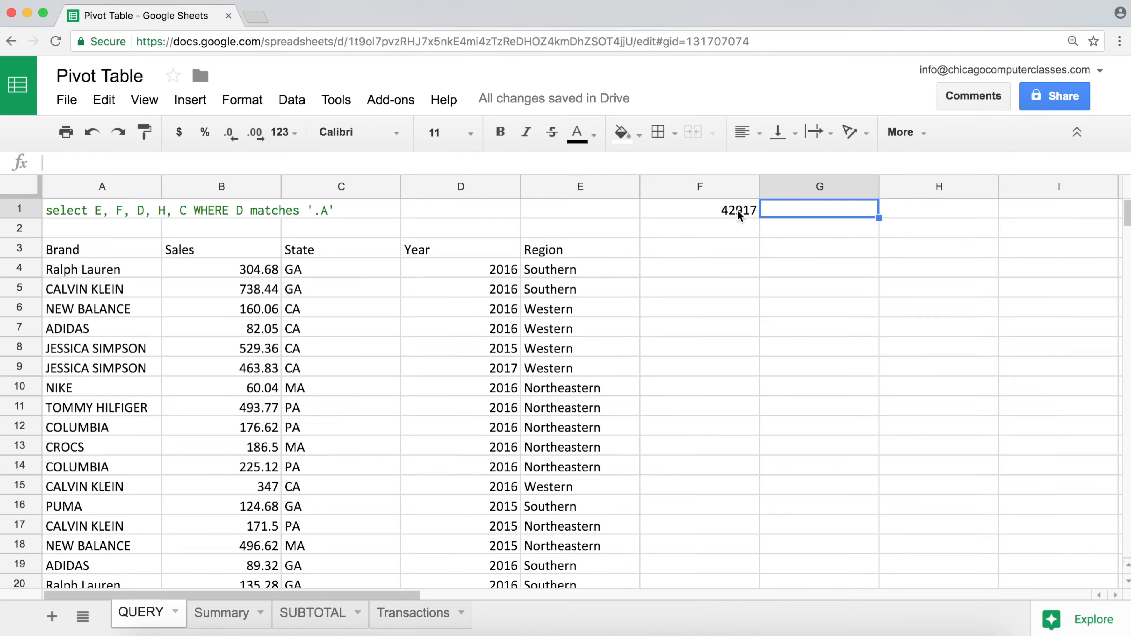
left_click(738, 213)
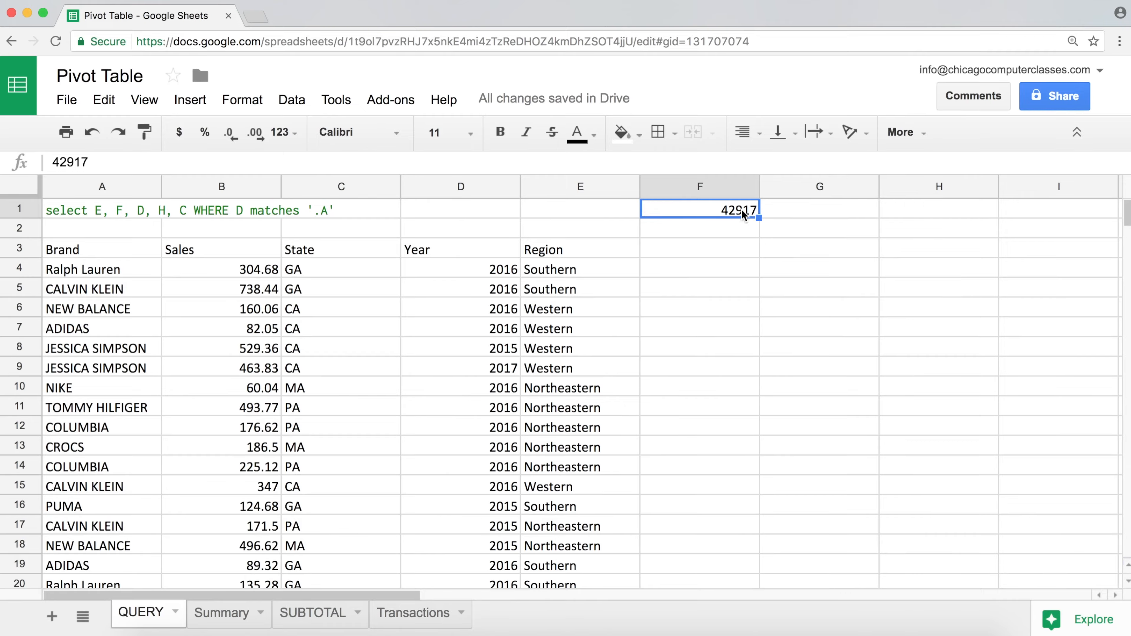
left_click(296, 134)
left_click(331, 445)
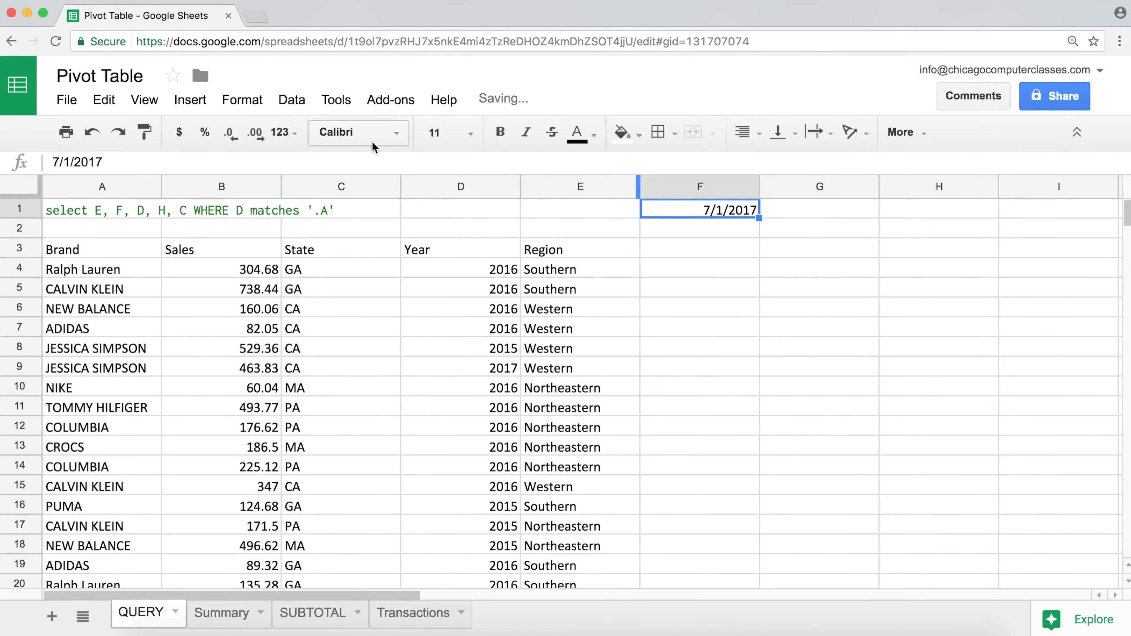
left_click(288, 134)
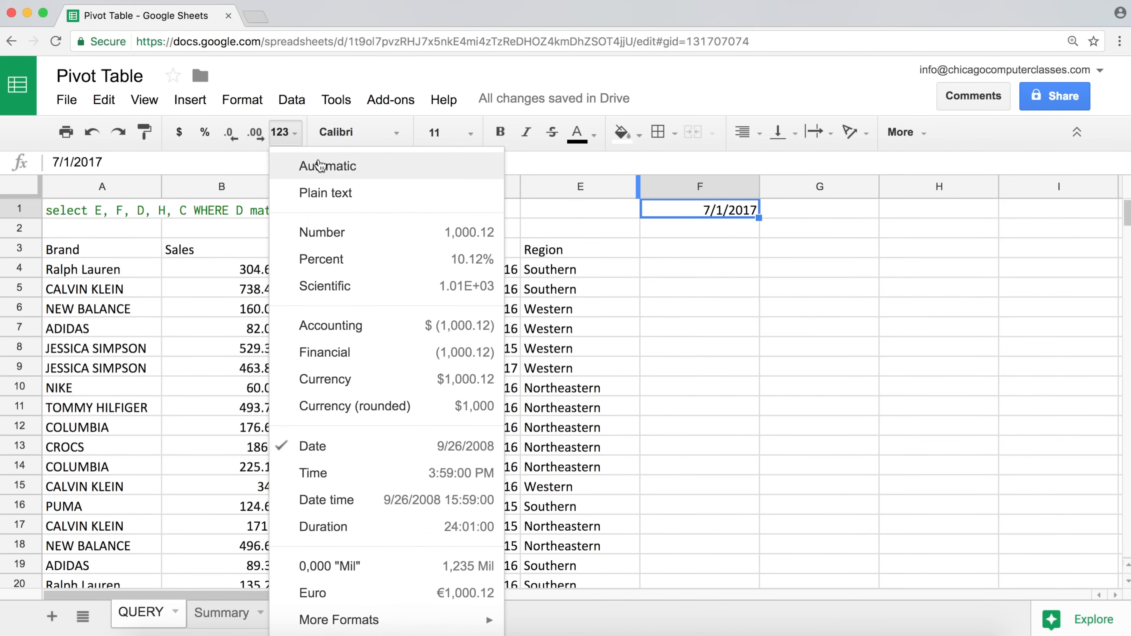
left_click(320, 166)
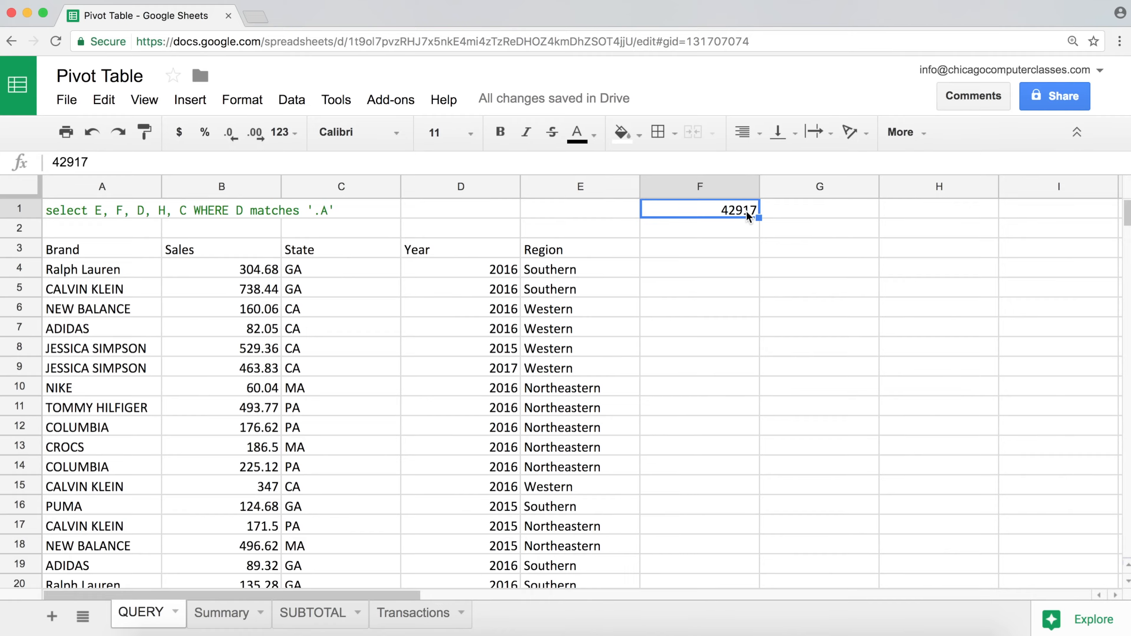
- Enter the numbers 1, 7, 365, 366 and 367 down cells H1 to H5
left_click(904, 216)
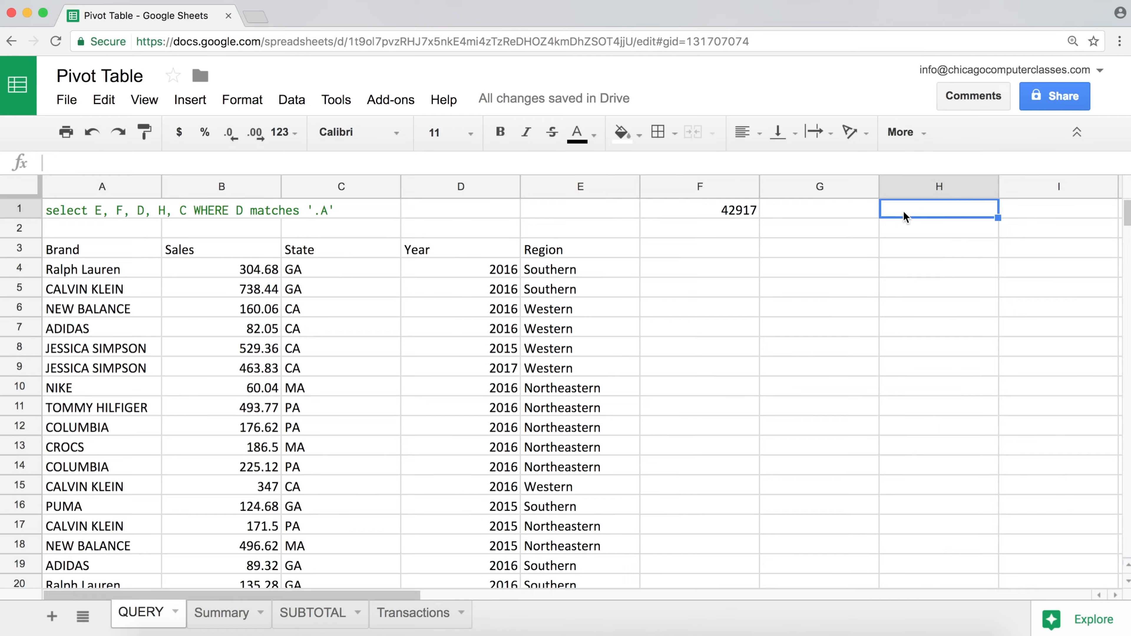
type("1")
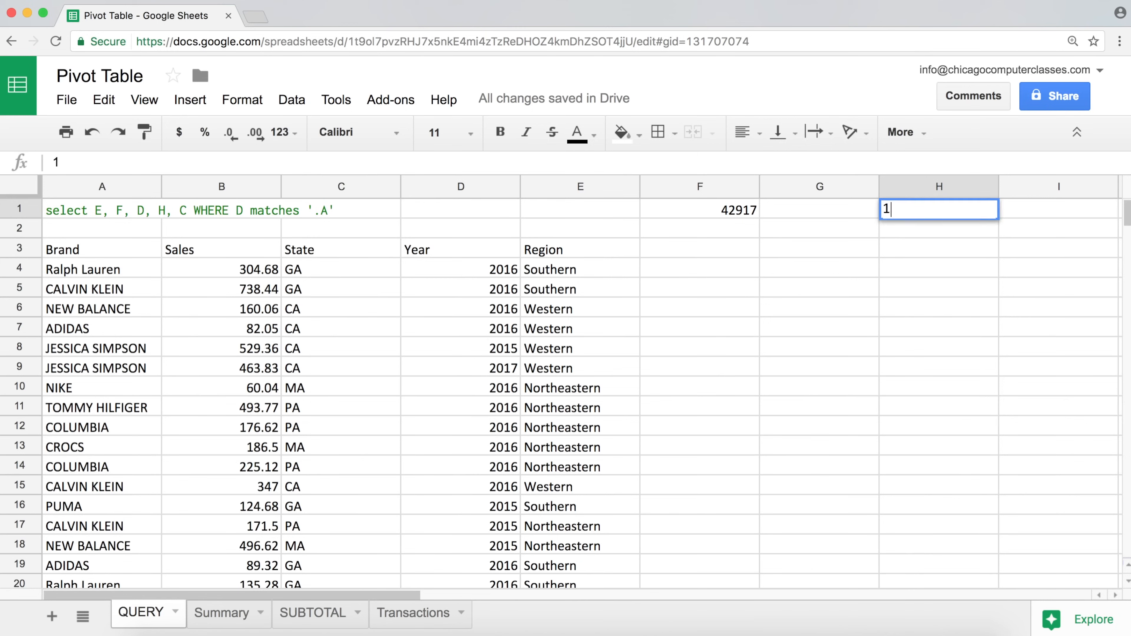
key("Return")
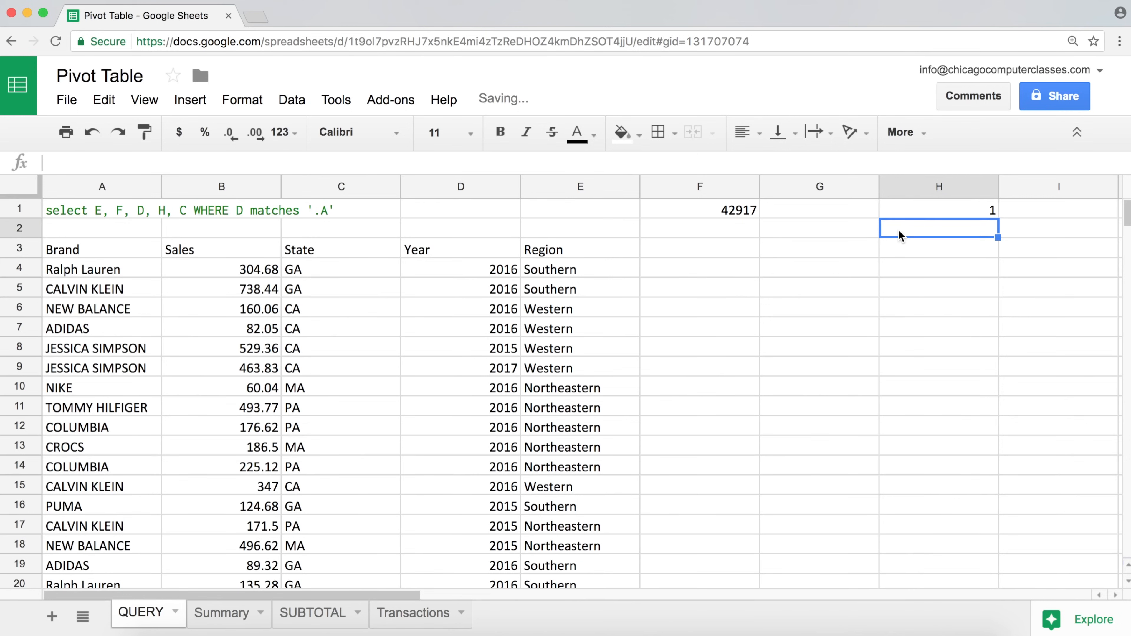
type("7")
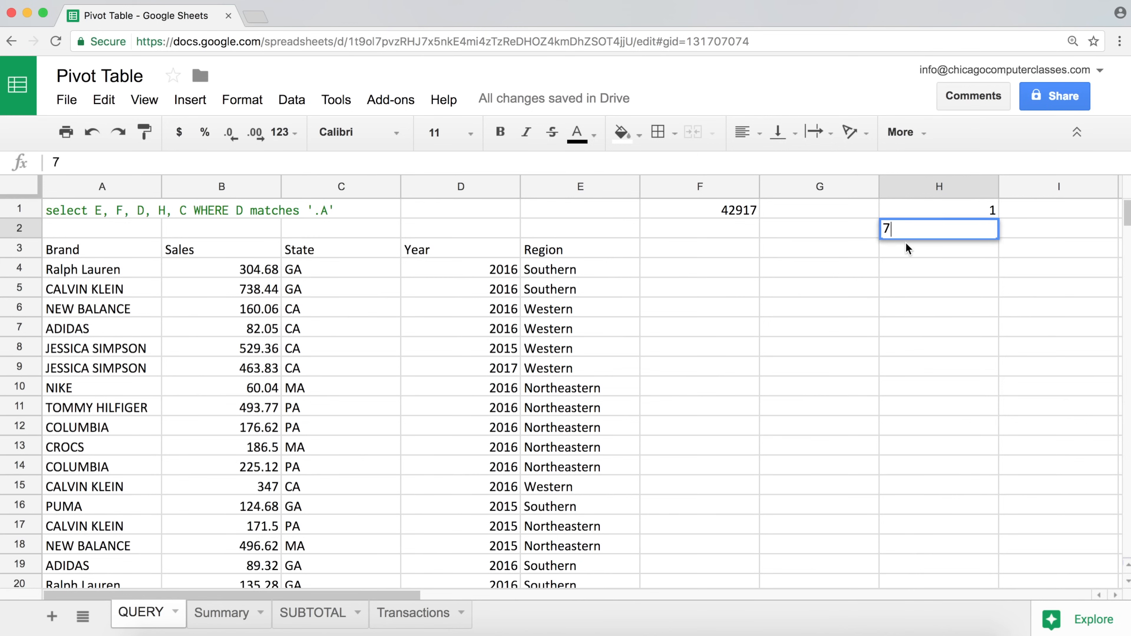
key("Return")
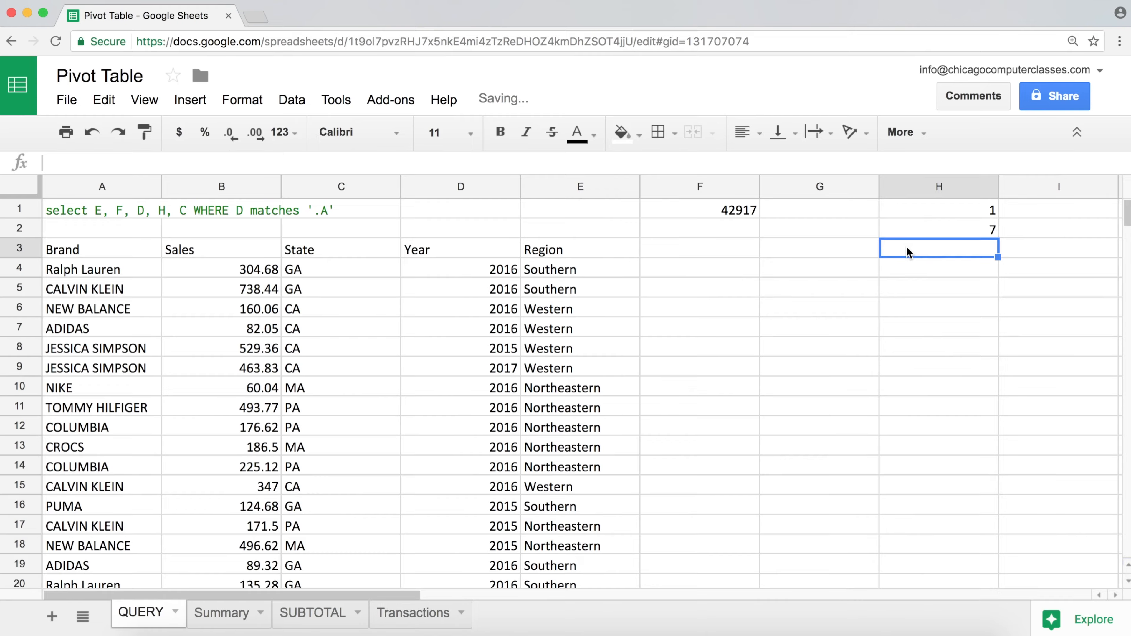
type("365")
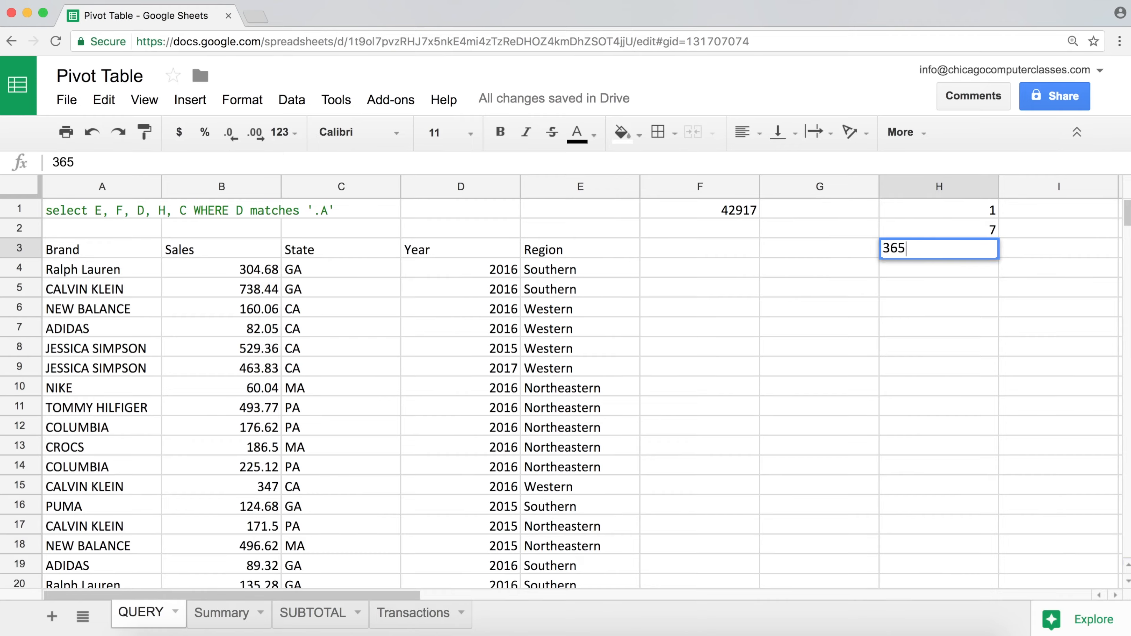
key("Return")
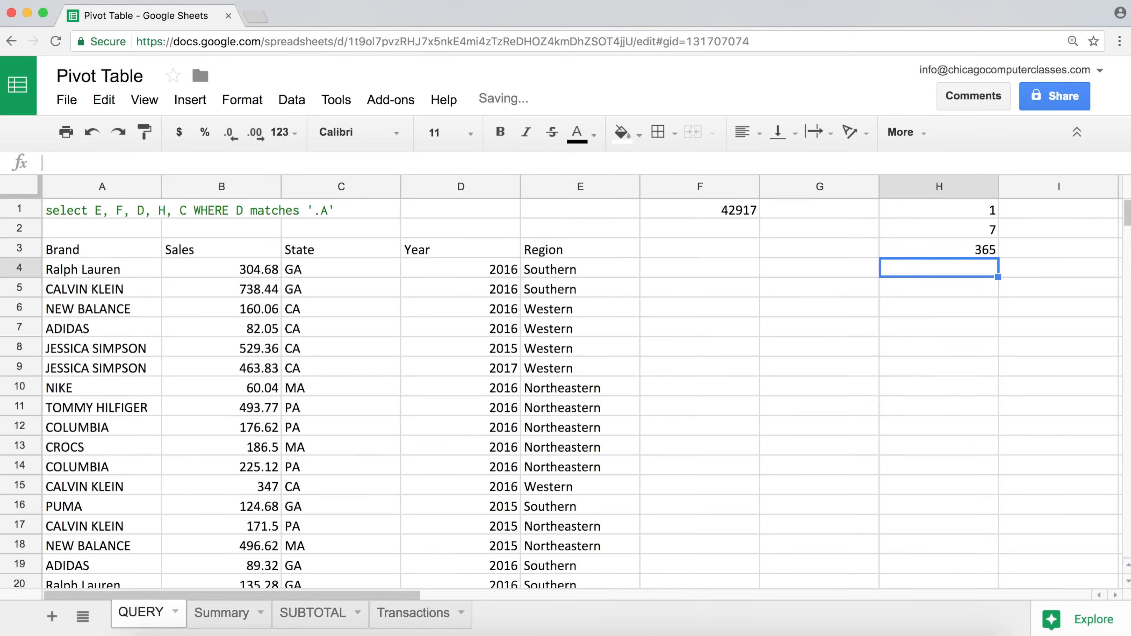
type("366")
key("Return")
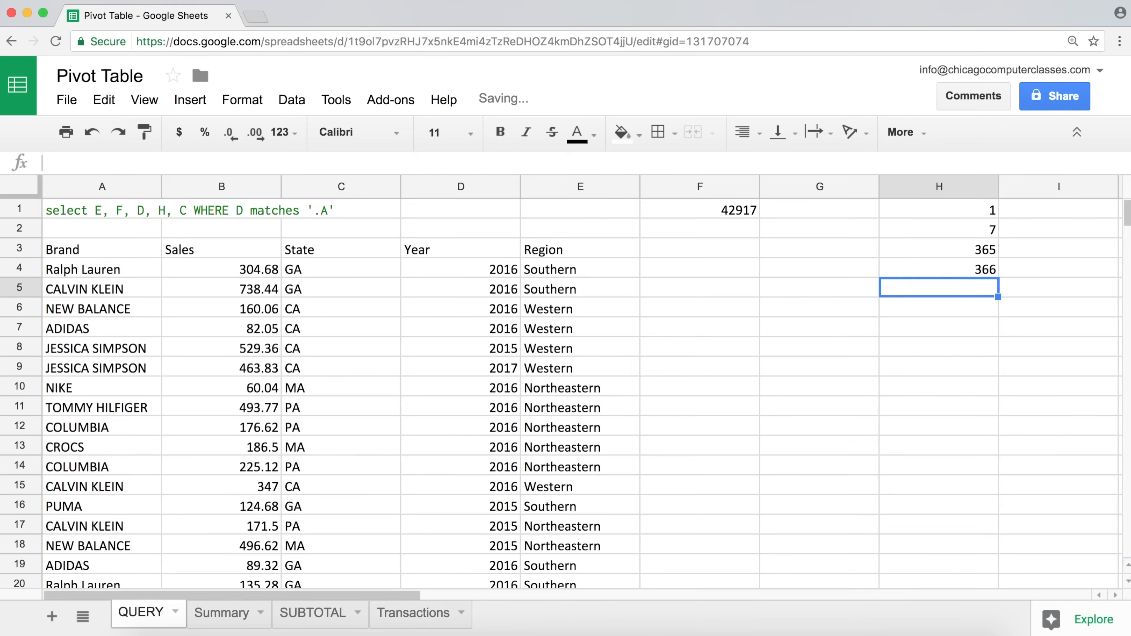
type("367")
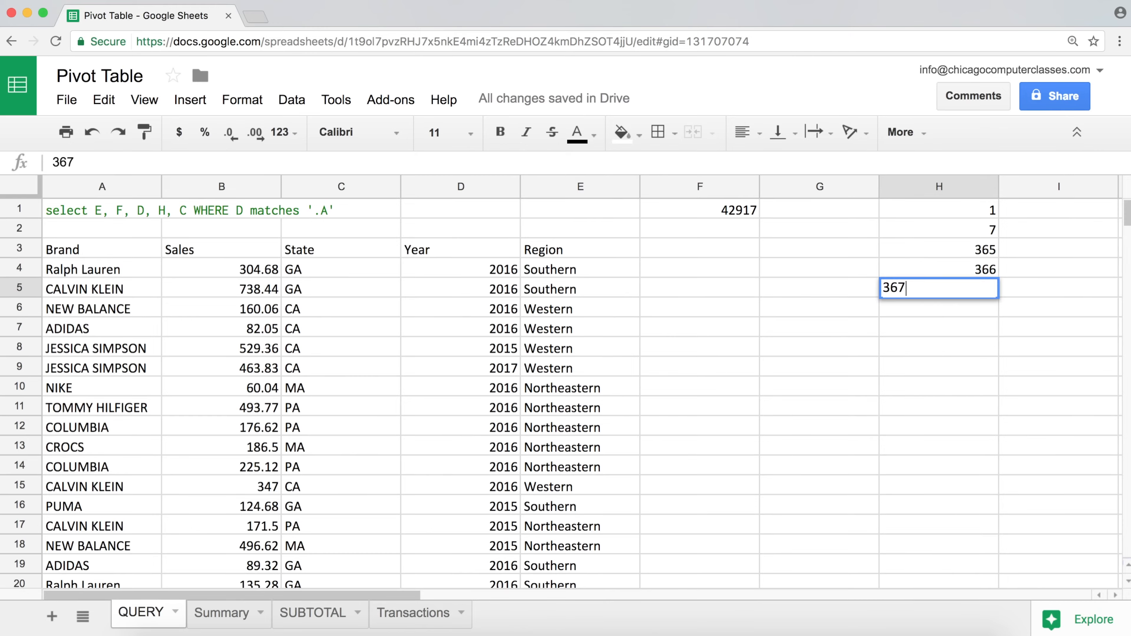
key("Return")
- Copy the numbers in H1:H5 into G1:G5 and format the copies as Date
left_click_drag(951, 210, 972, 297)
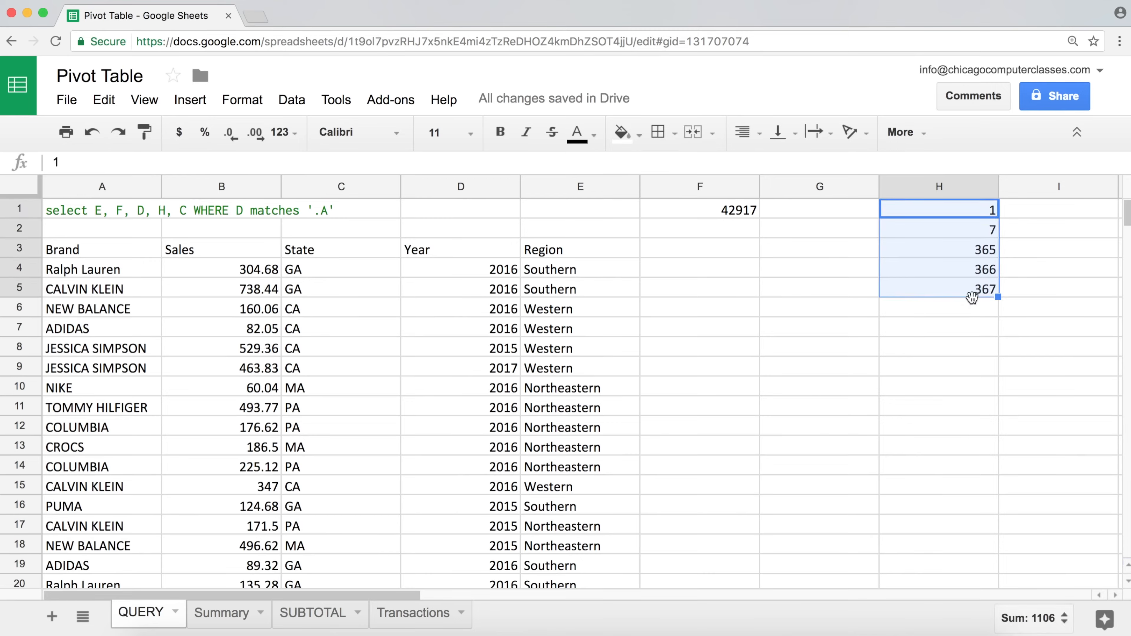
key("ctrl+c")
left_click(838, 208)
key("ctrl+v")
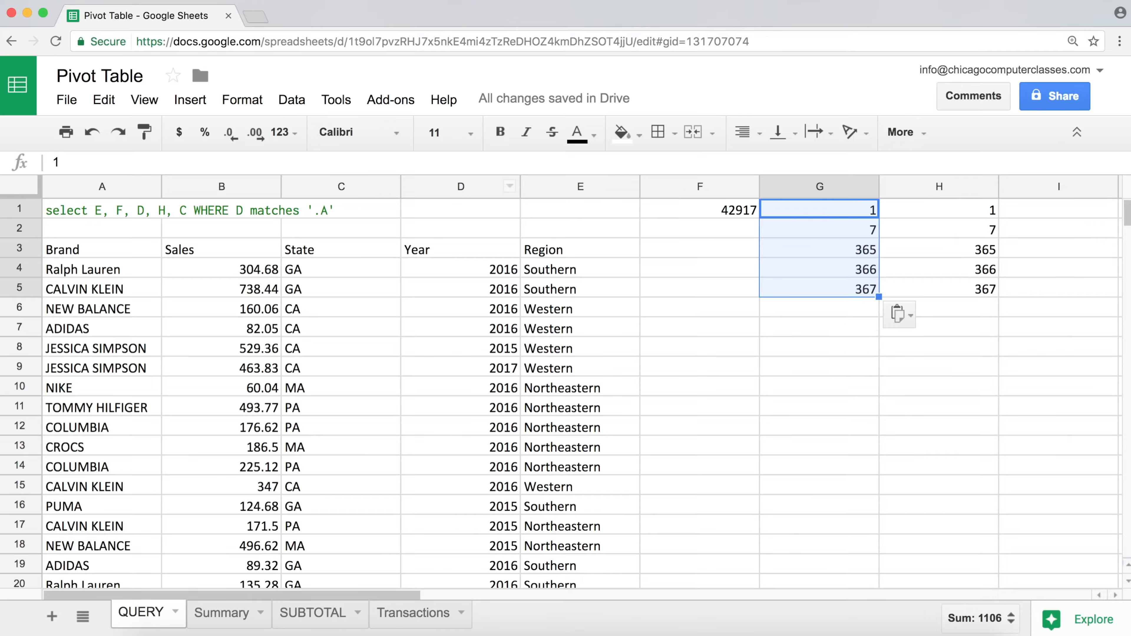
left_click(285, 135)
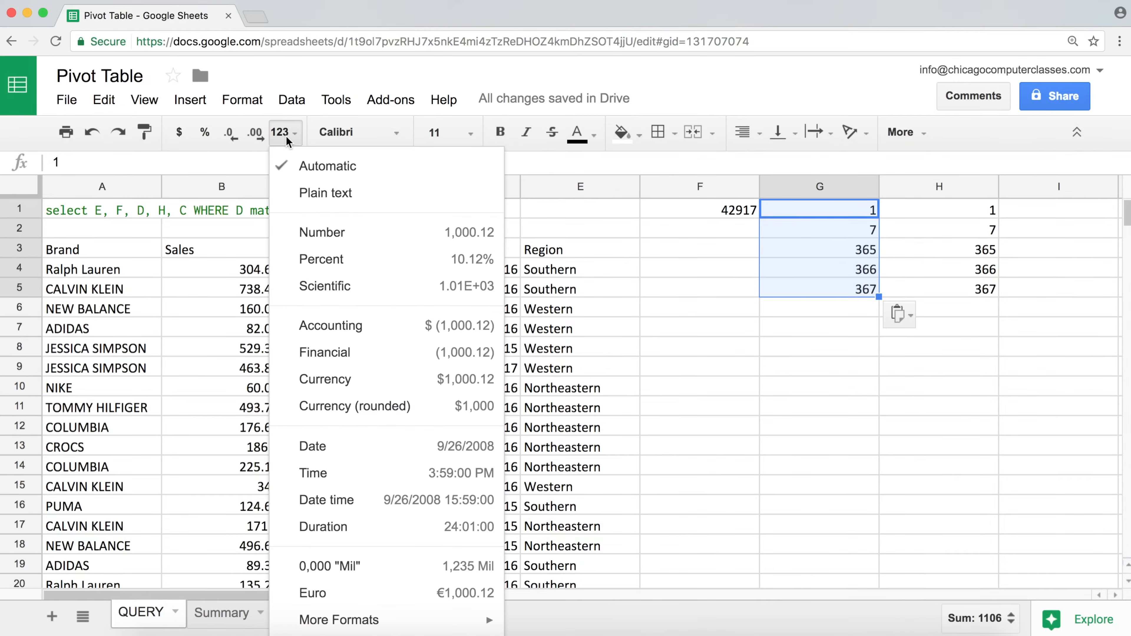
left_click(351, 459)
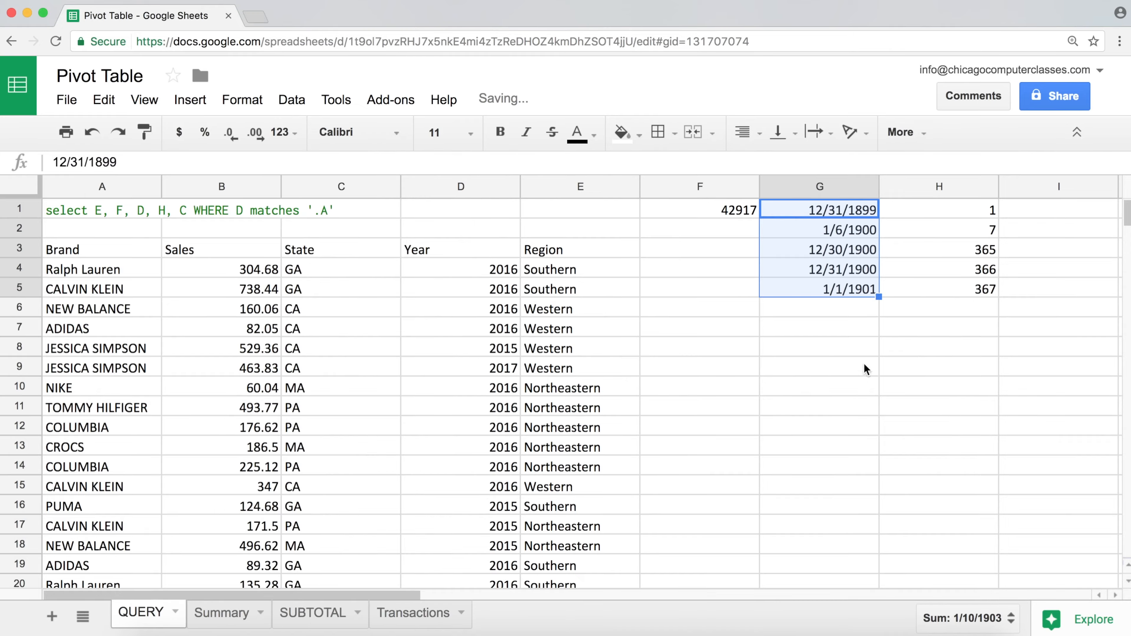
- Compare the first two numbers in column H with the corresponding dates in column G
left_click(901, 207)
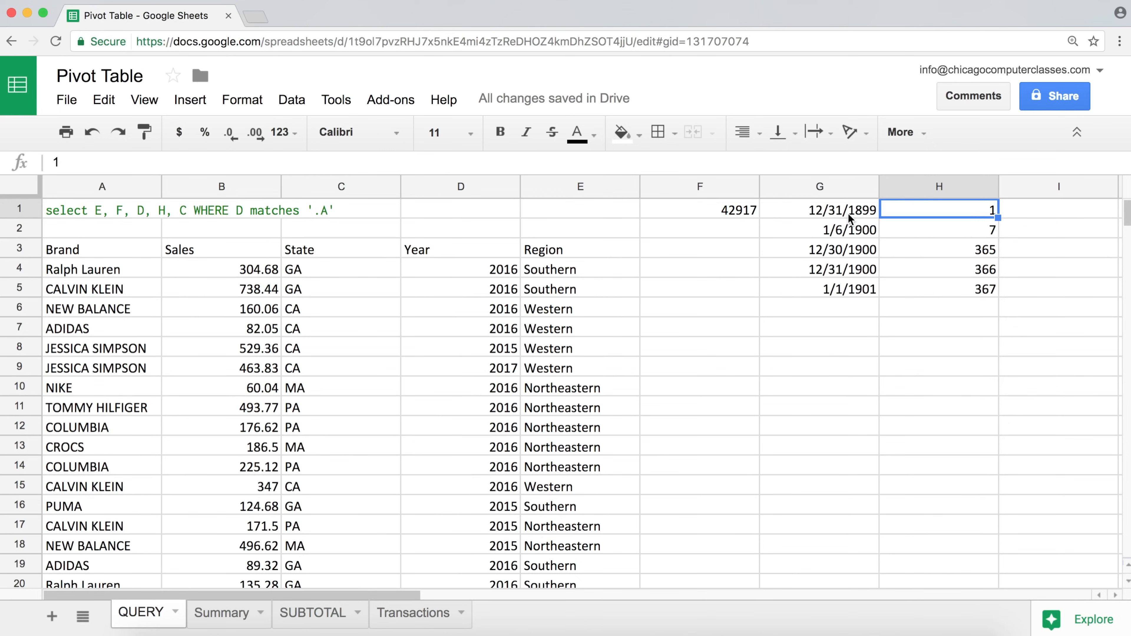
left_click(869, 210)
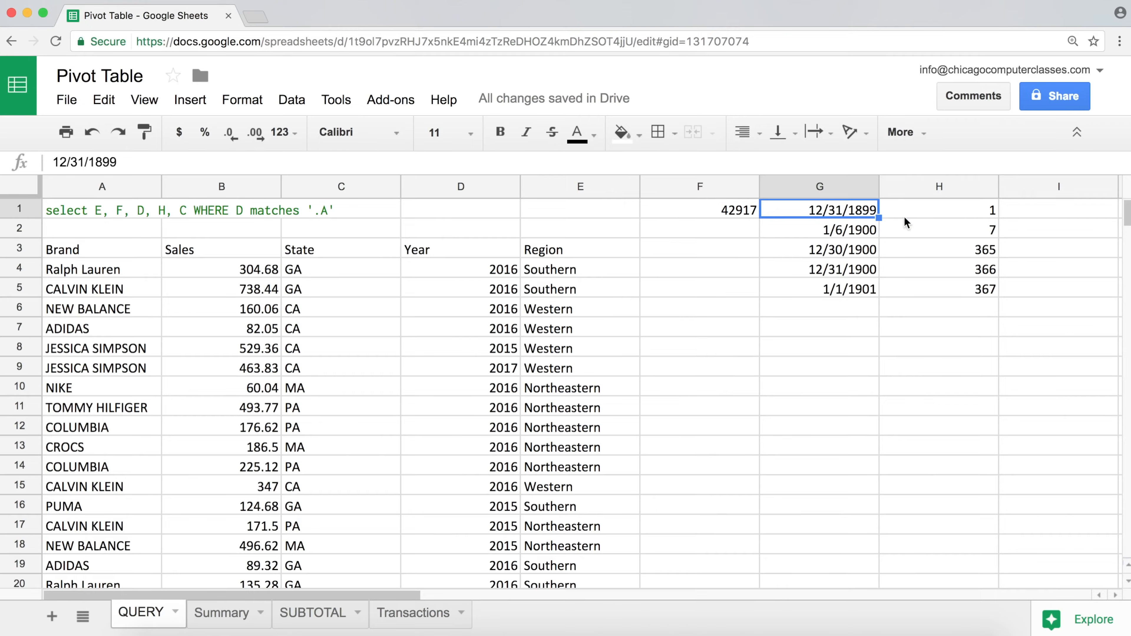
left_click(933, 232)
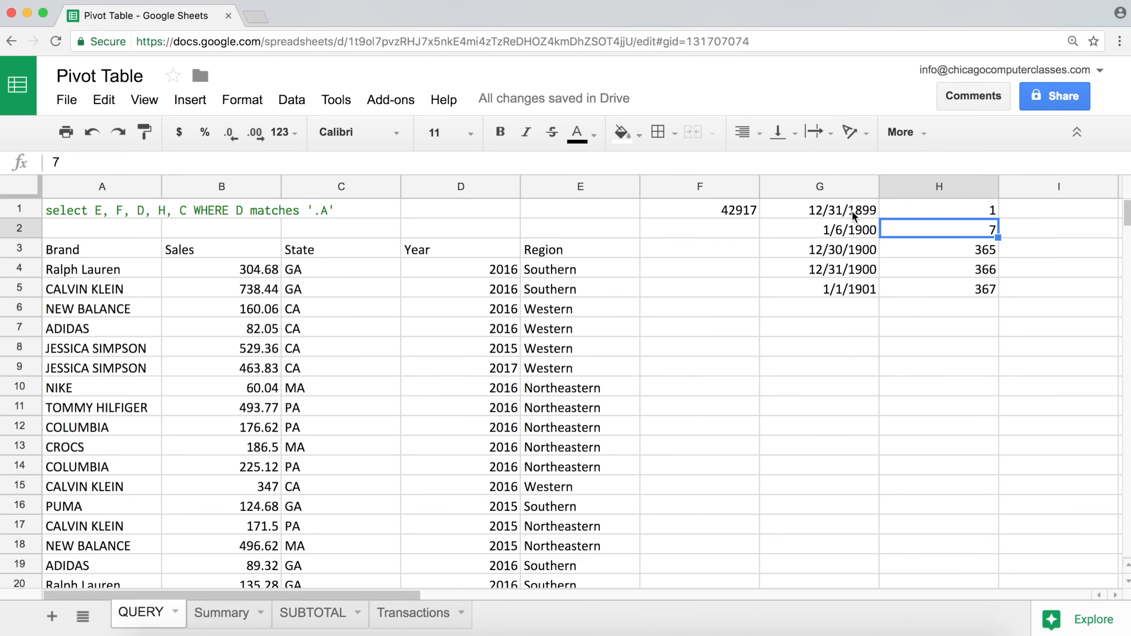
left_click(857, 230)
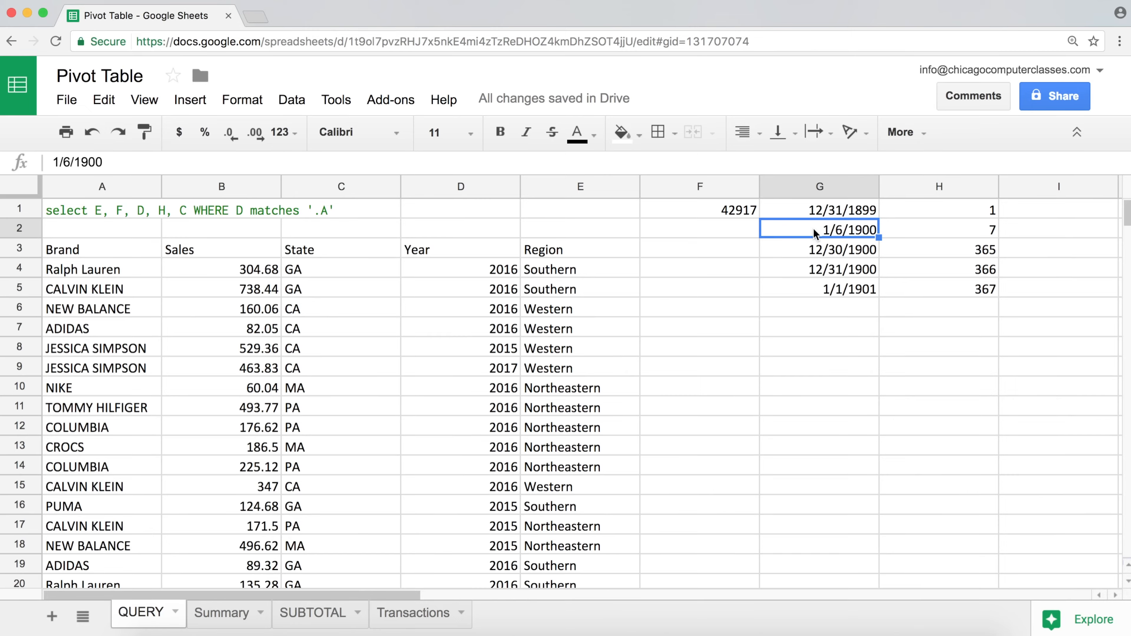
left_click(837, 212)
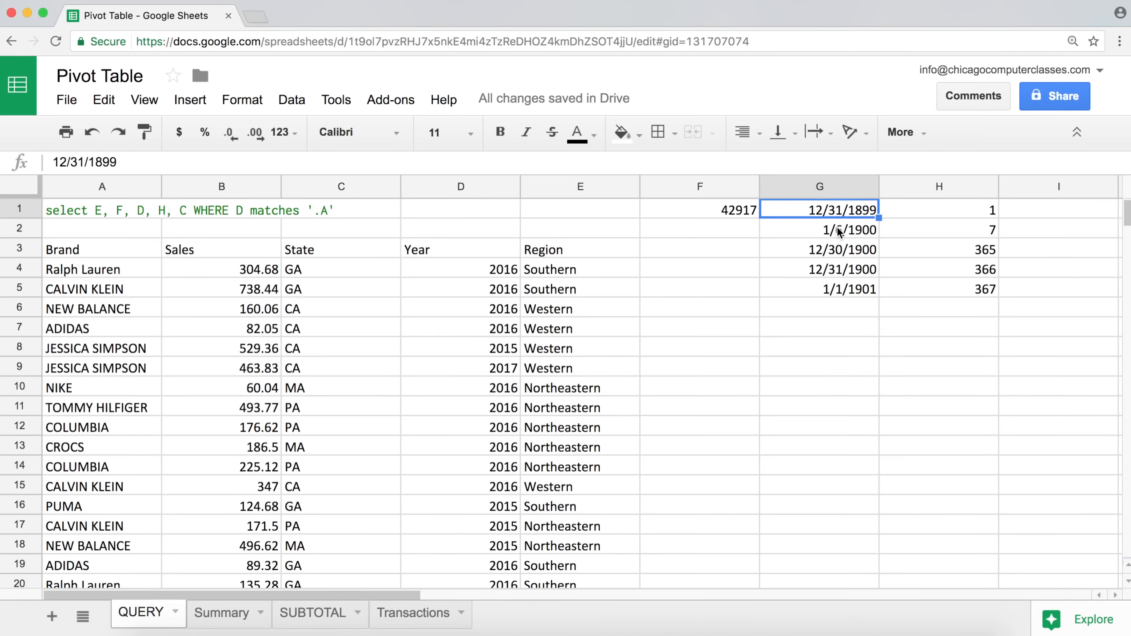
left_click(840, 231)
left_click(831, 207)
left_click(840, 231)
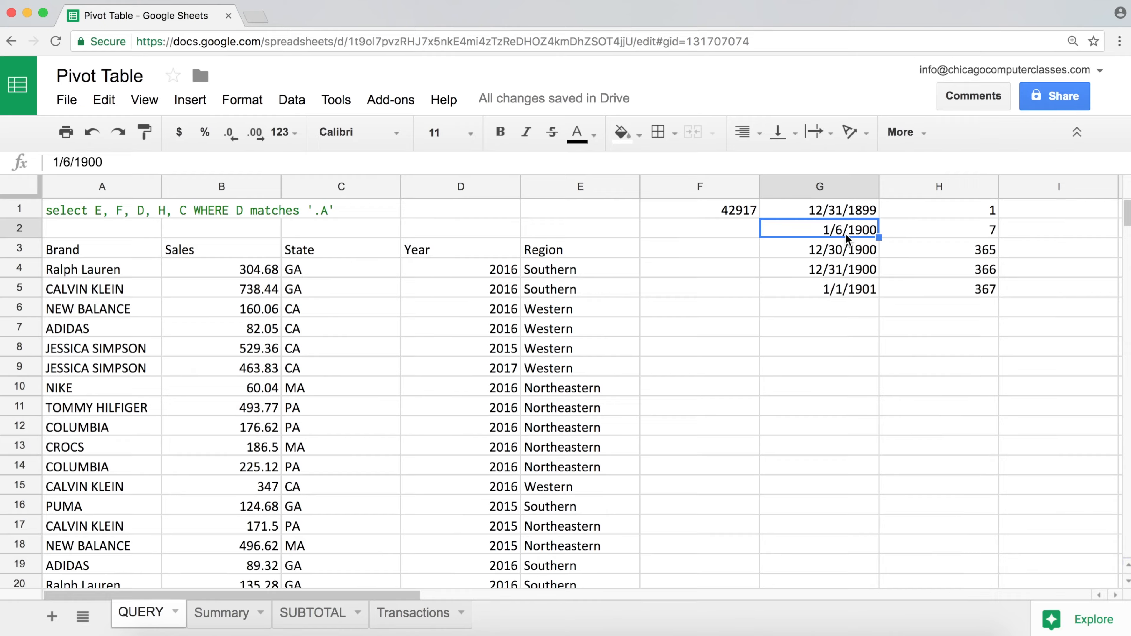
- Compare the numbers 1, 7, 365 and 366 in column H with their matching dates in column G
left_click_drag(977, 211, 992, 228)
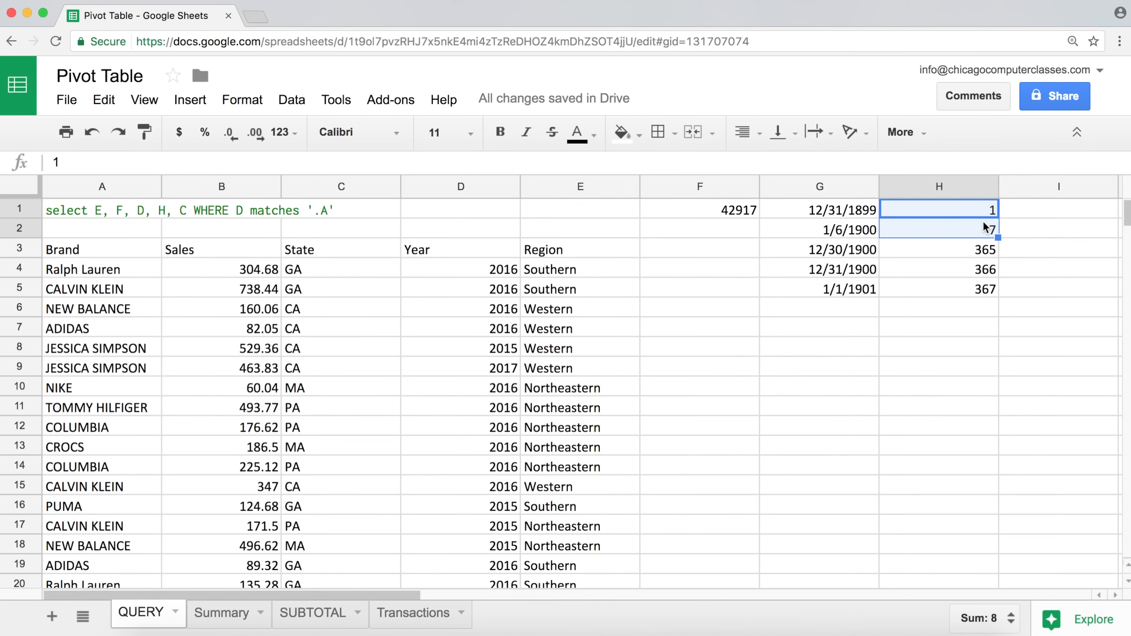
left_click(858, 232)
left_click(939, 251)
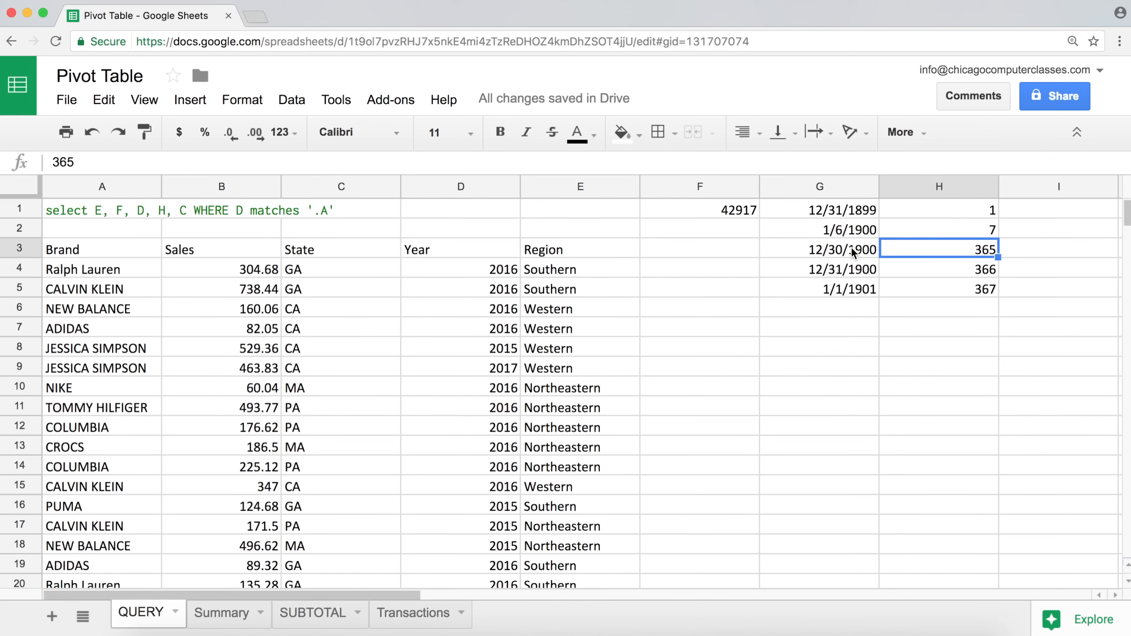
left_click(816, 256)
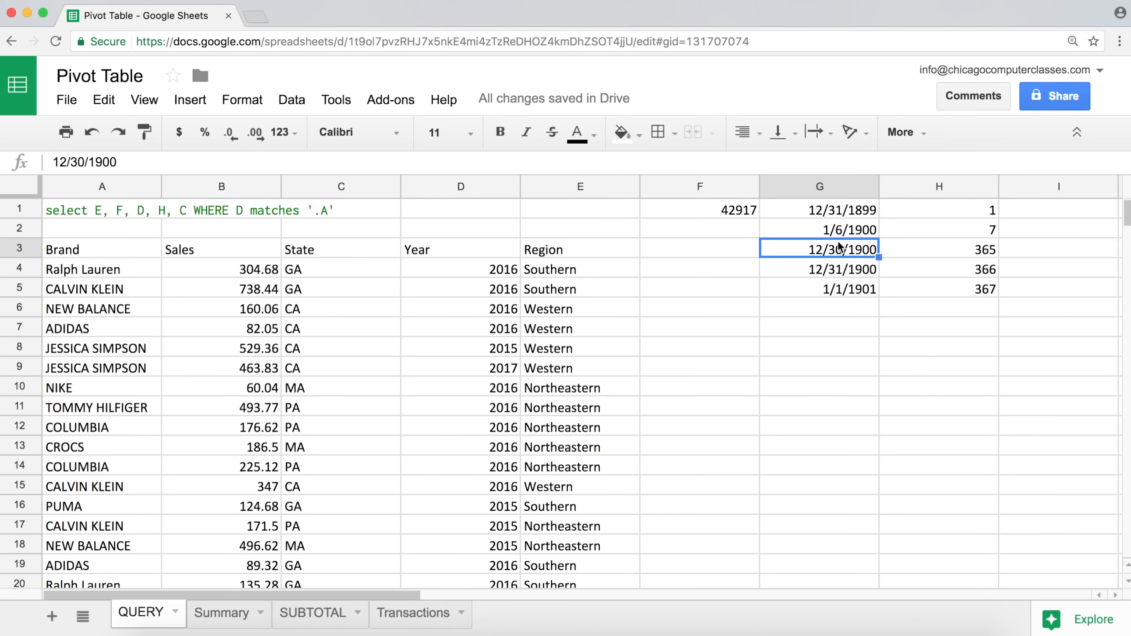
left_click(958, 256)
left_click_drag(958, 258, 955, 271)
left_click(849, 267)
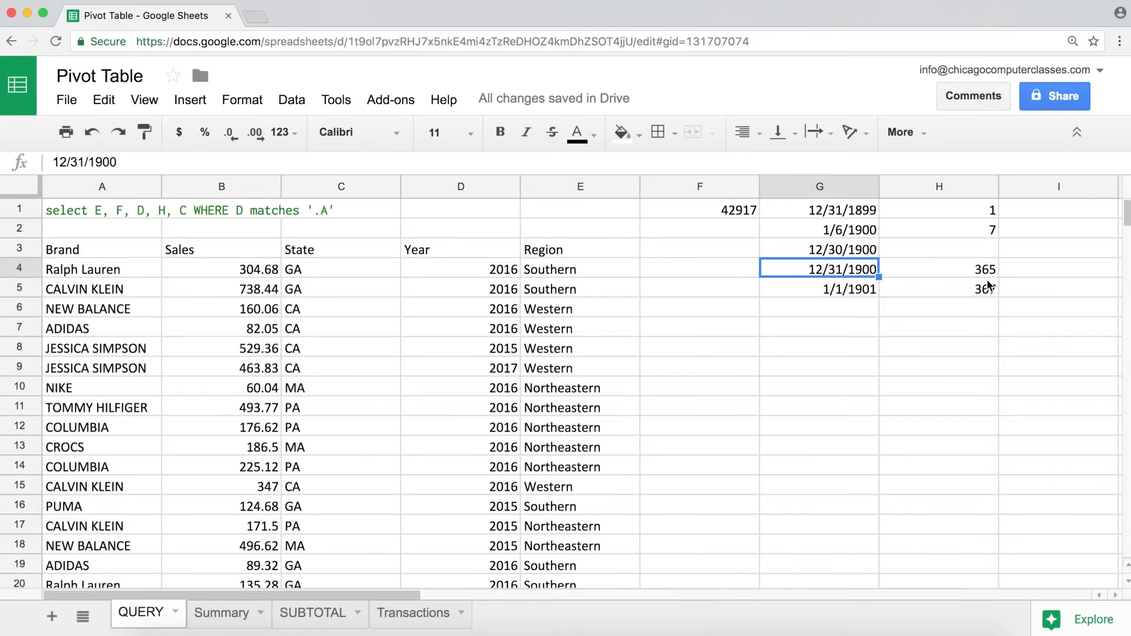
- Examine the 367 in column H, the dates in G4:G5, and the starting date in G1 beside its number
left_click(970, 281)
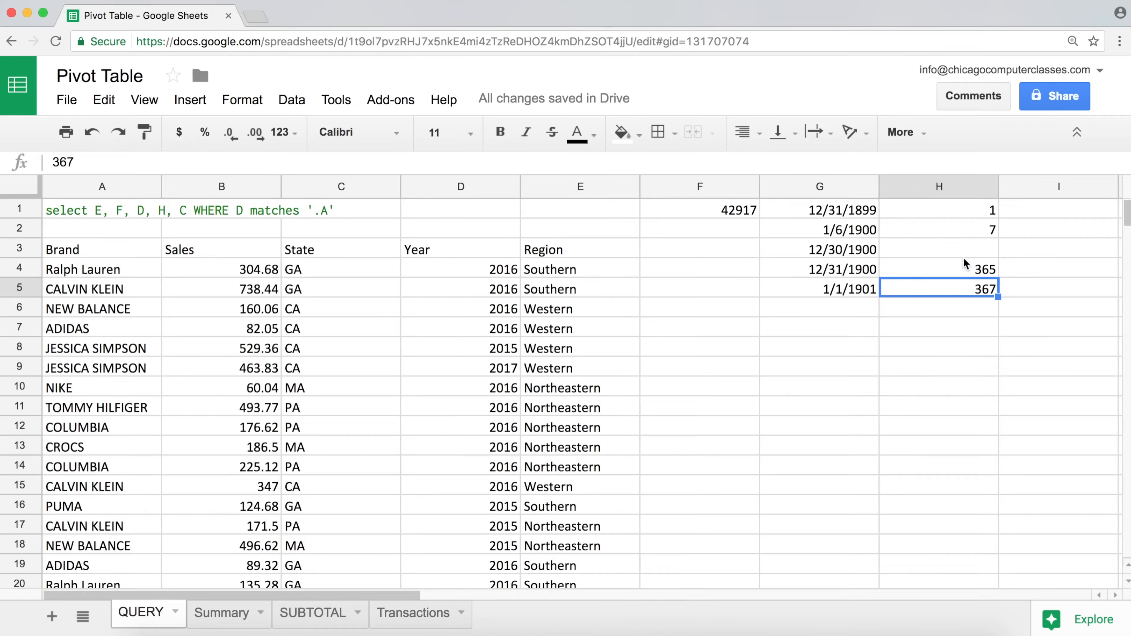
left_click(963, 253)
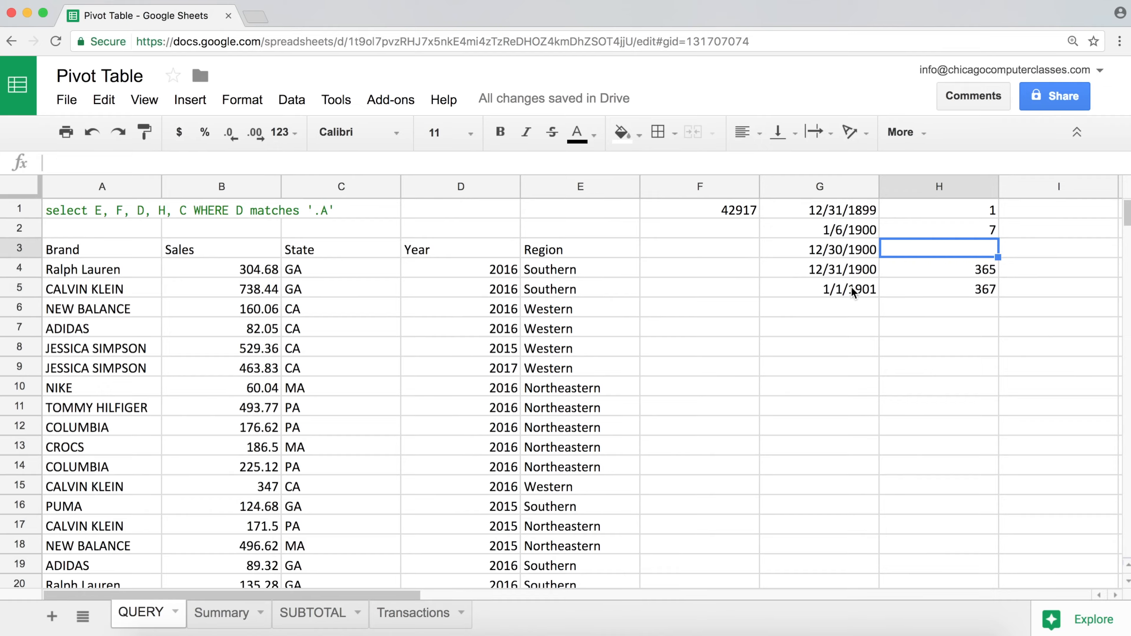
left_click_drag(843, 276, 841, 289)
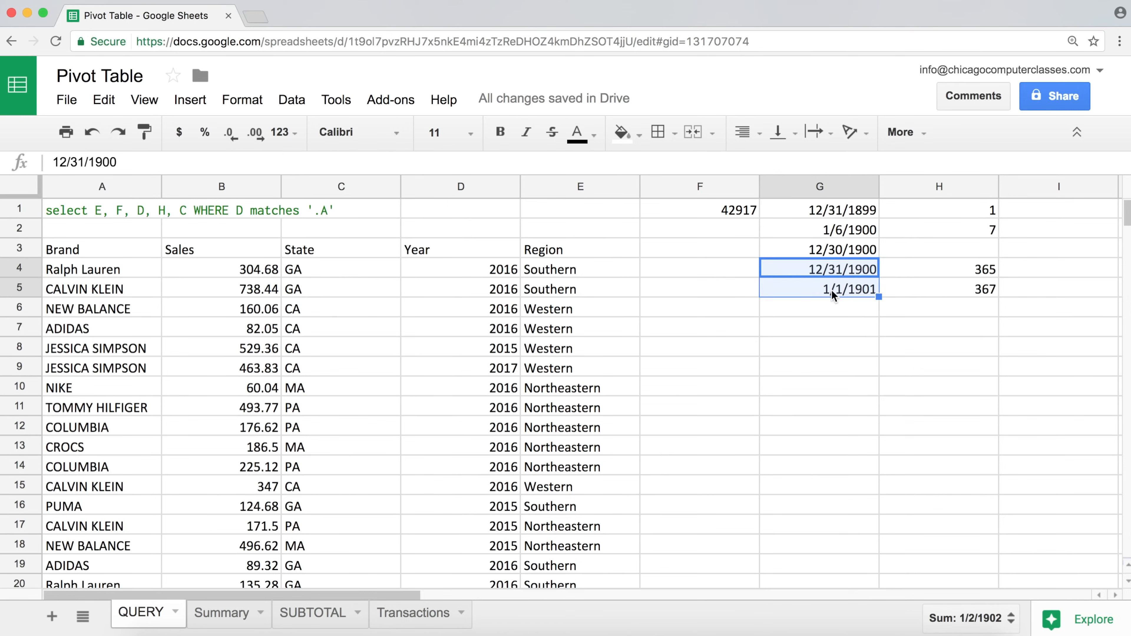
left_click(835, 214)
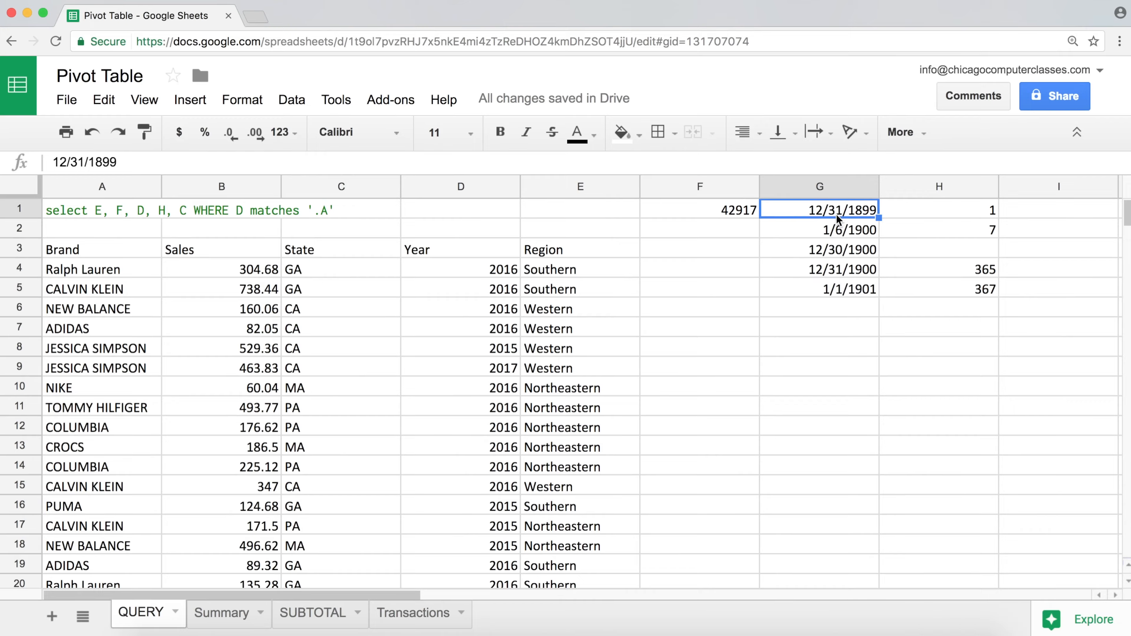
left_click(899, 214)
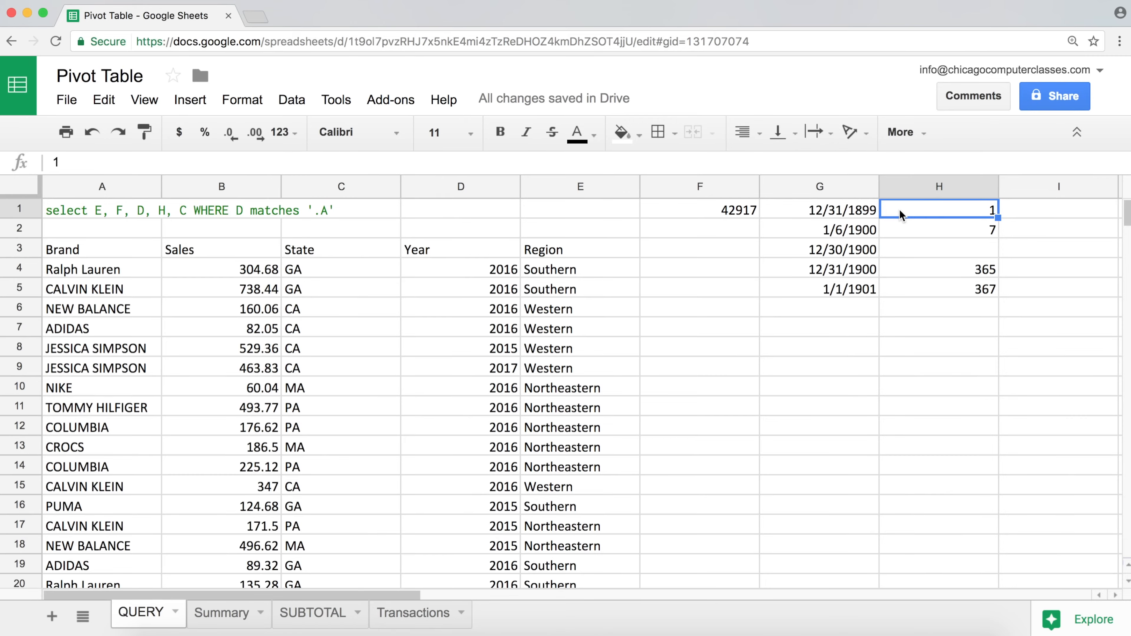
- Format the serial number in cell F1 as Date
left_click(748, 213)
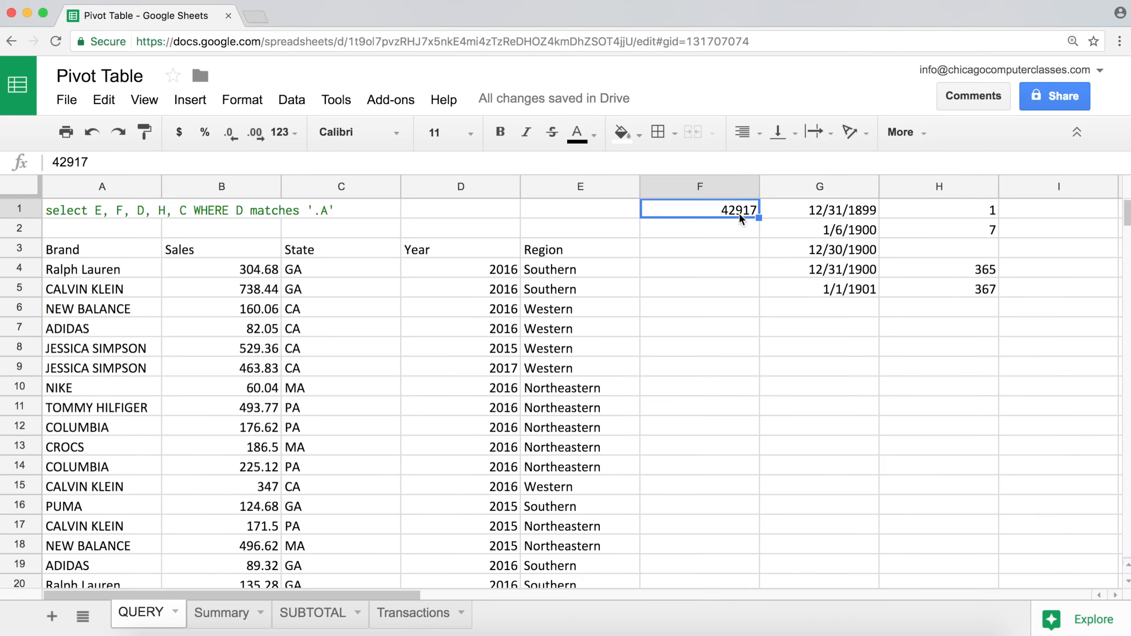
left_click(766, 213)
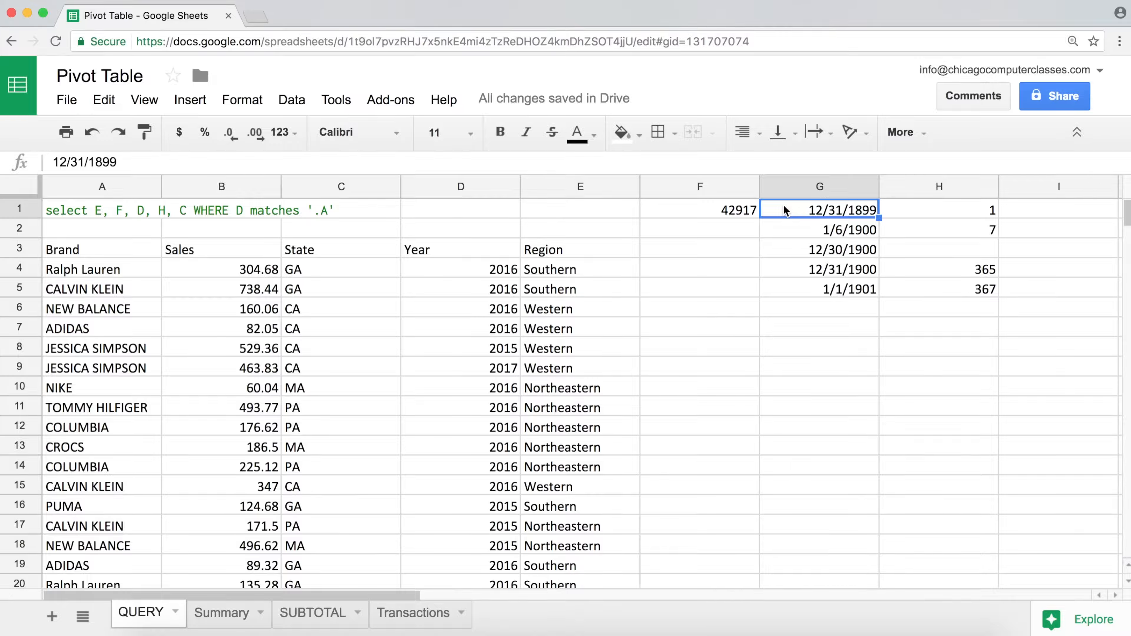
key("Left")
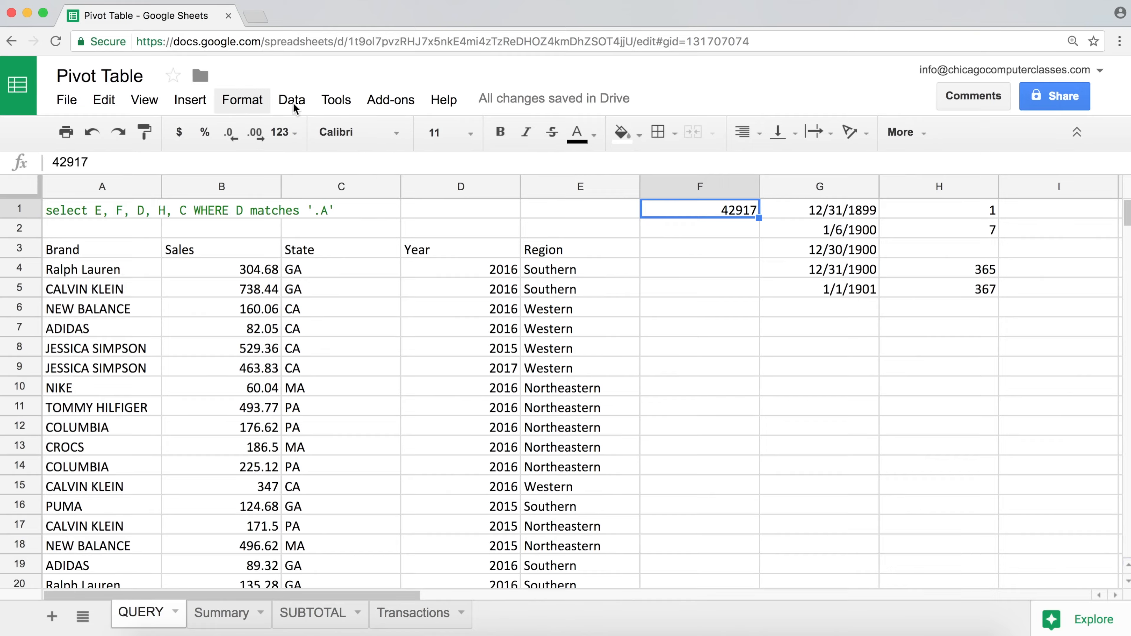
left_click(283, 131)
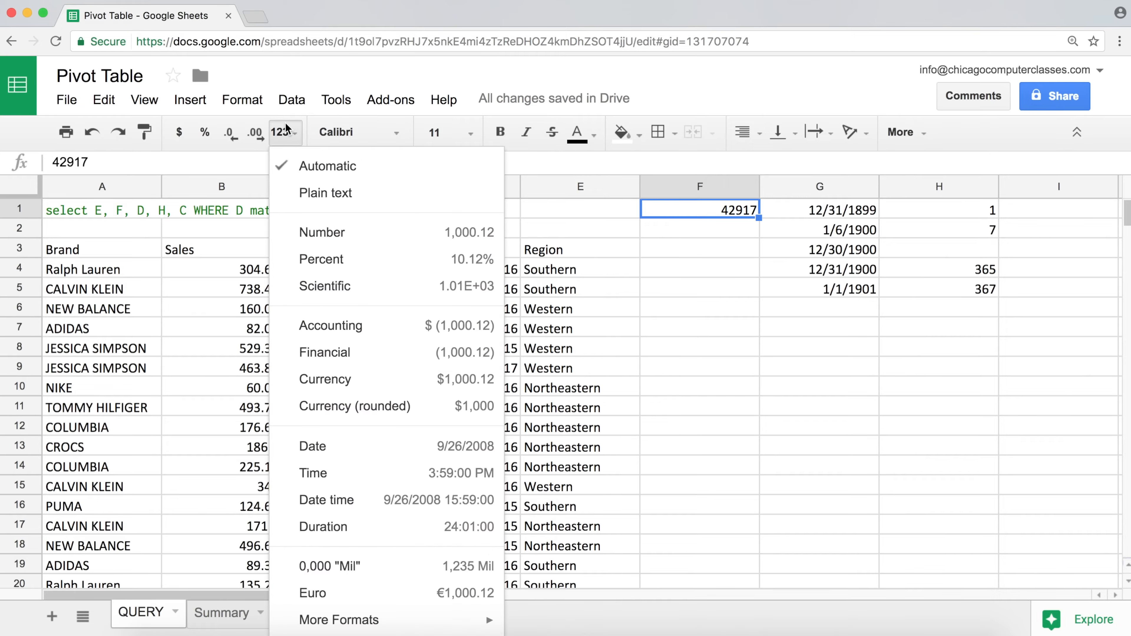
left_click(327, 450)
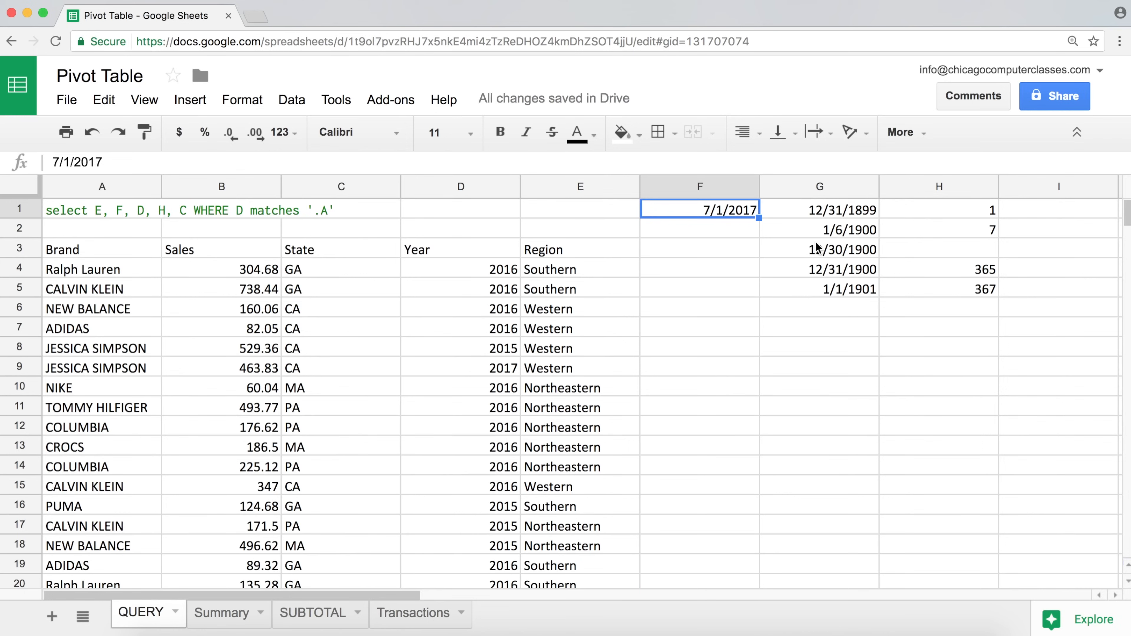
- Clear the sample numbers and dates from F1:H5
left_click_drag(973, 291, 743, 211)
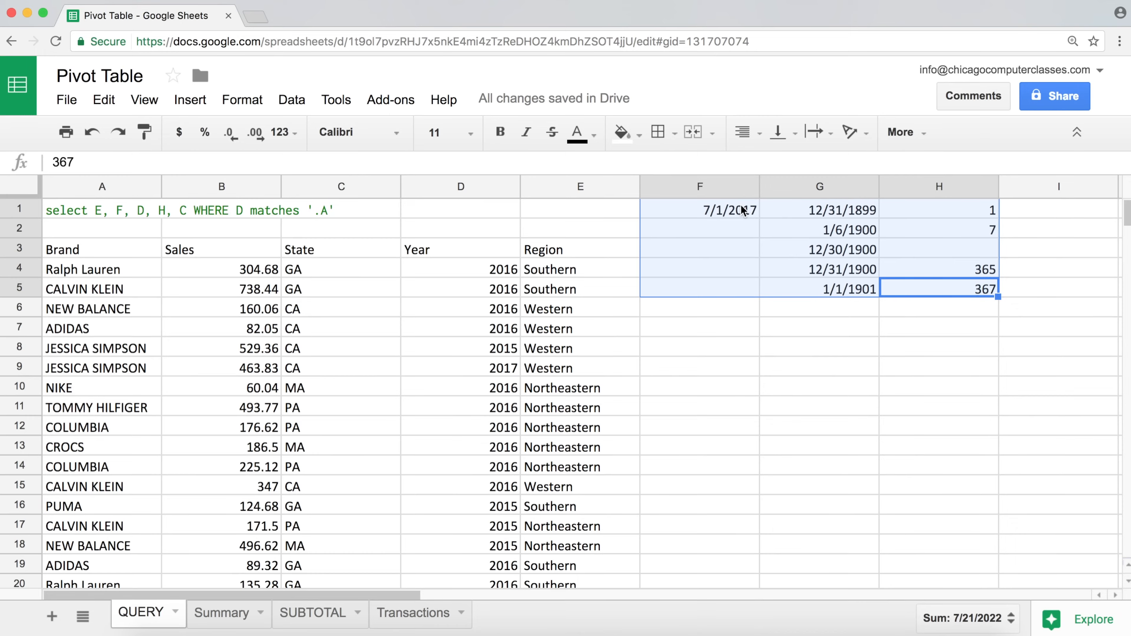
key("Delete")
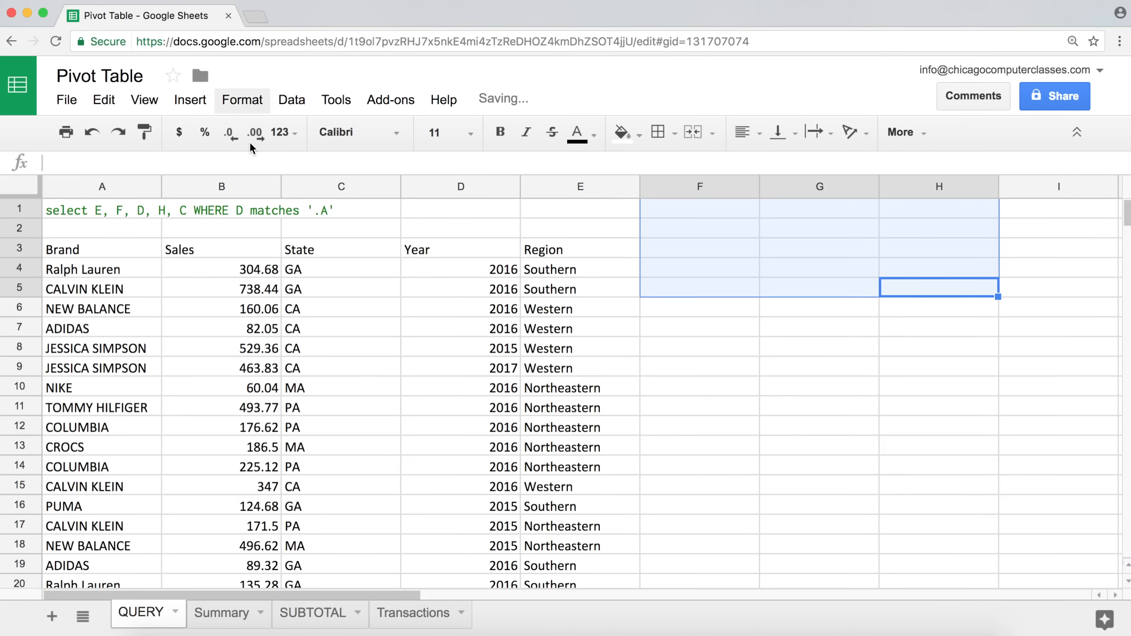
- Examine the data argument of the QUERY formula in A3 and its source data on the Transactions sheet
left_click(118, 251)
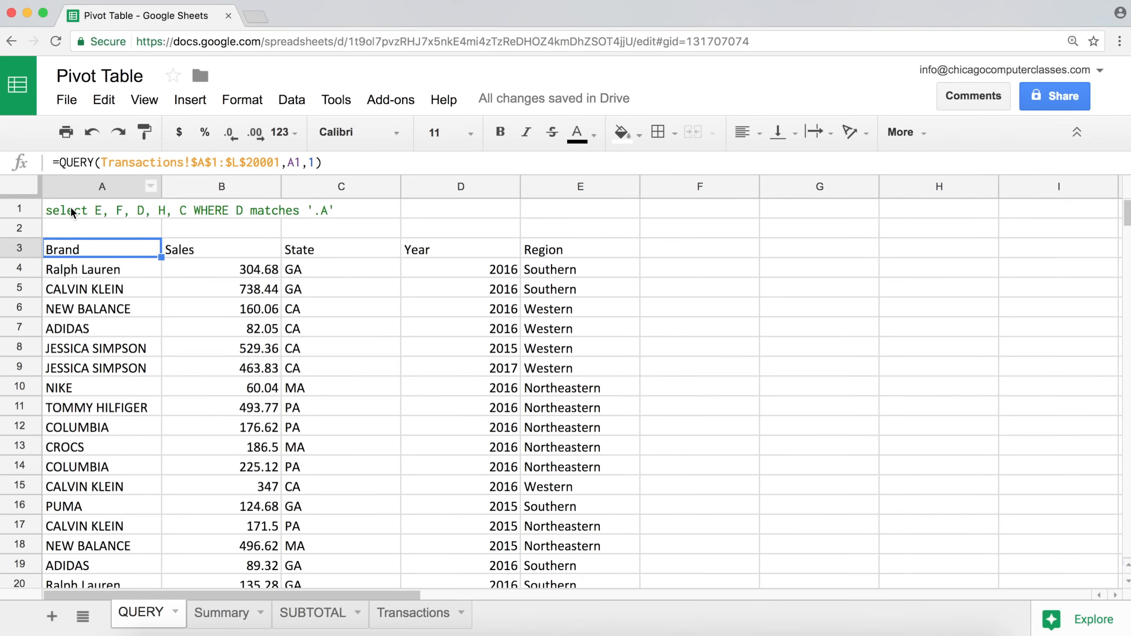
double_click(83, 250)
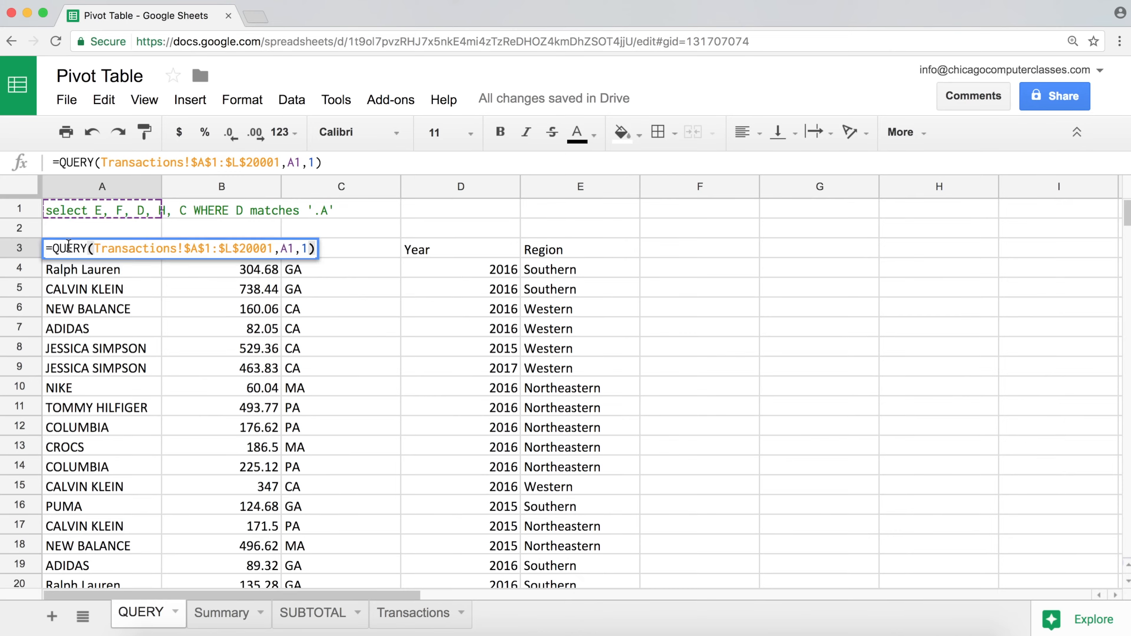
left_click(68, 246)
left_click(94, 248)
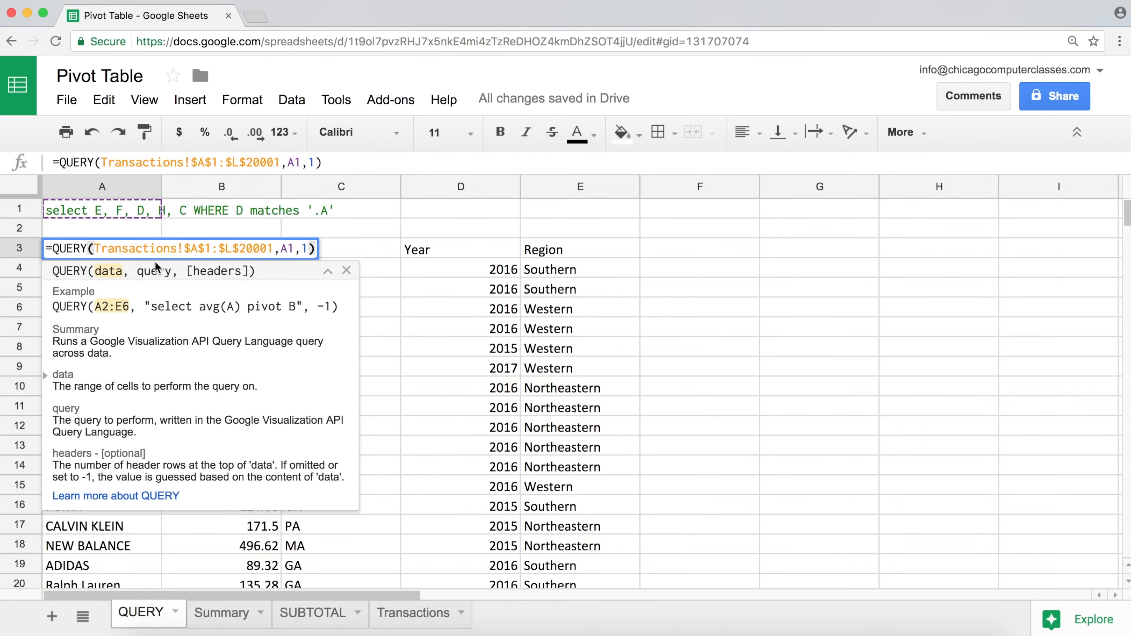
key("Escape")
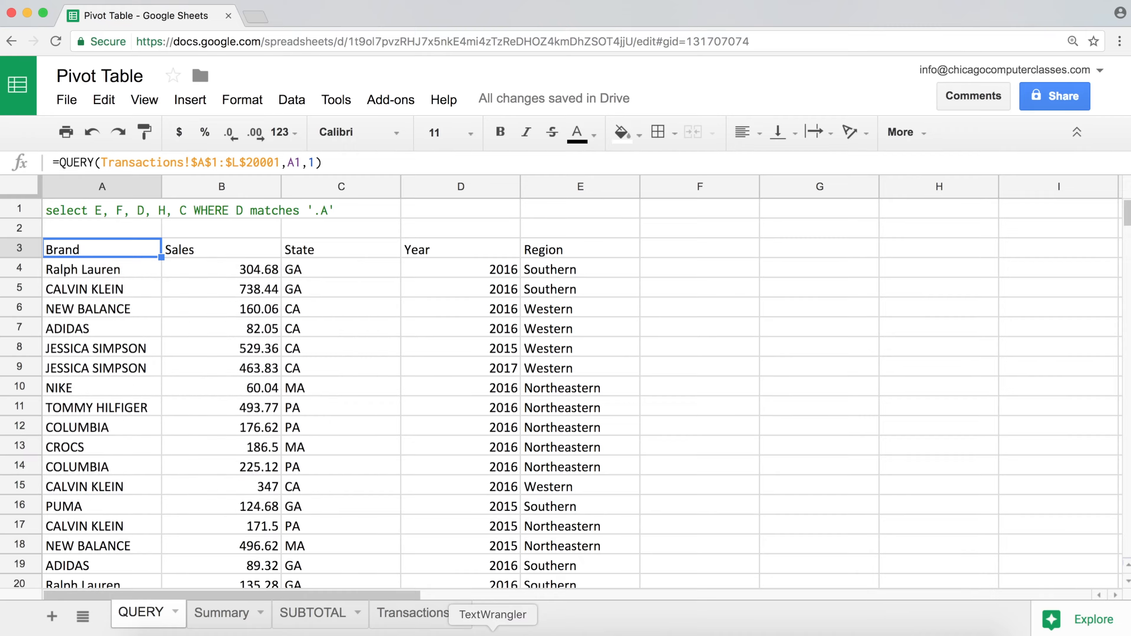
left_click(398, 613)
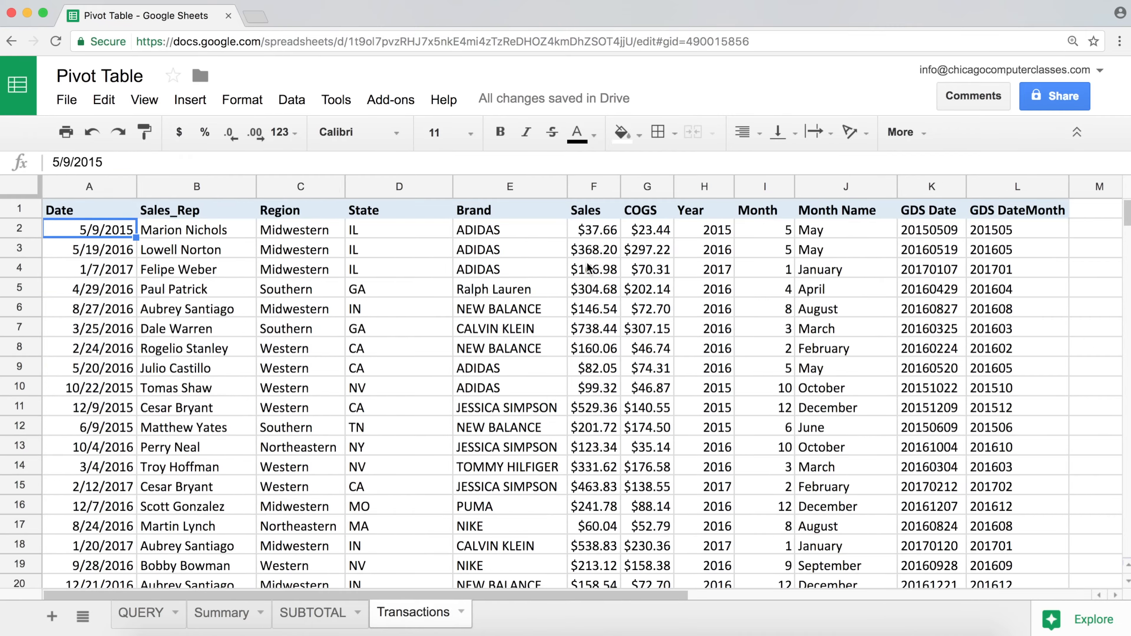
left_click(153, 611)
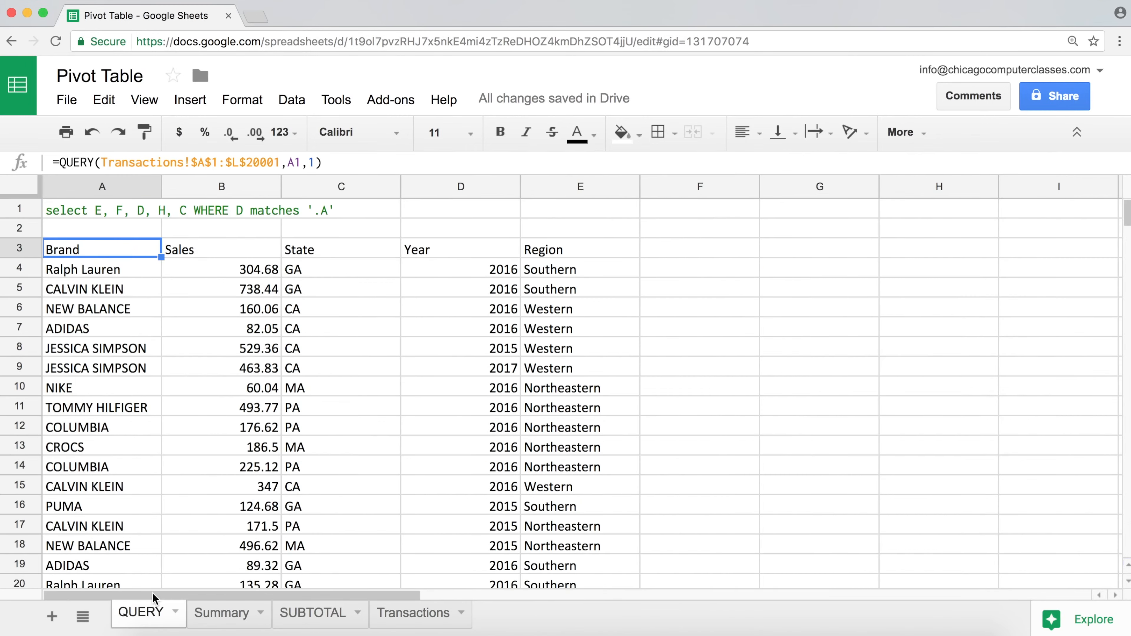
- Examine the query argument A1 in the QUERY formula and the select statement stored in cell A1
left_click(307, 162)
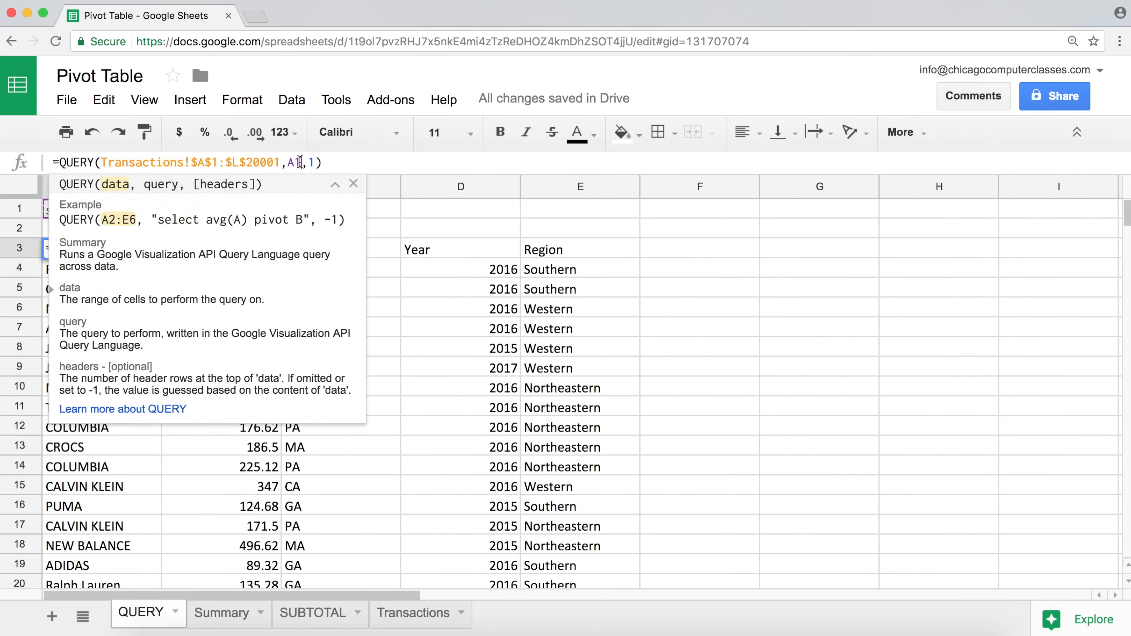
double_click(291, 163)
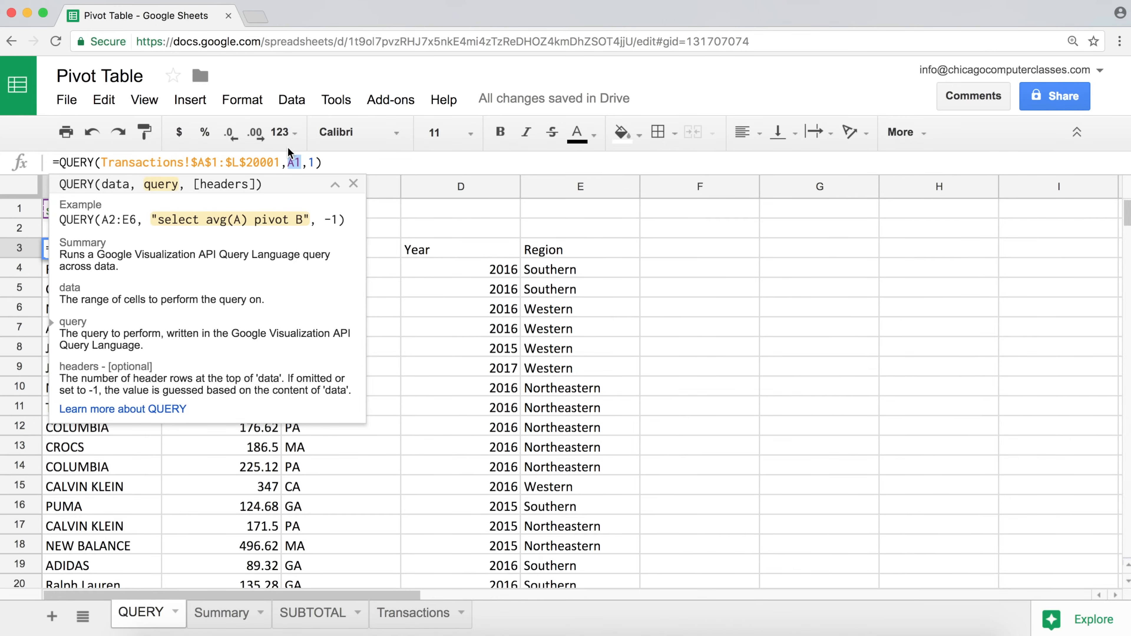
key("Escape")
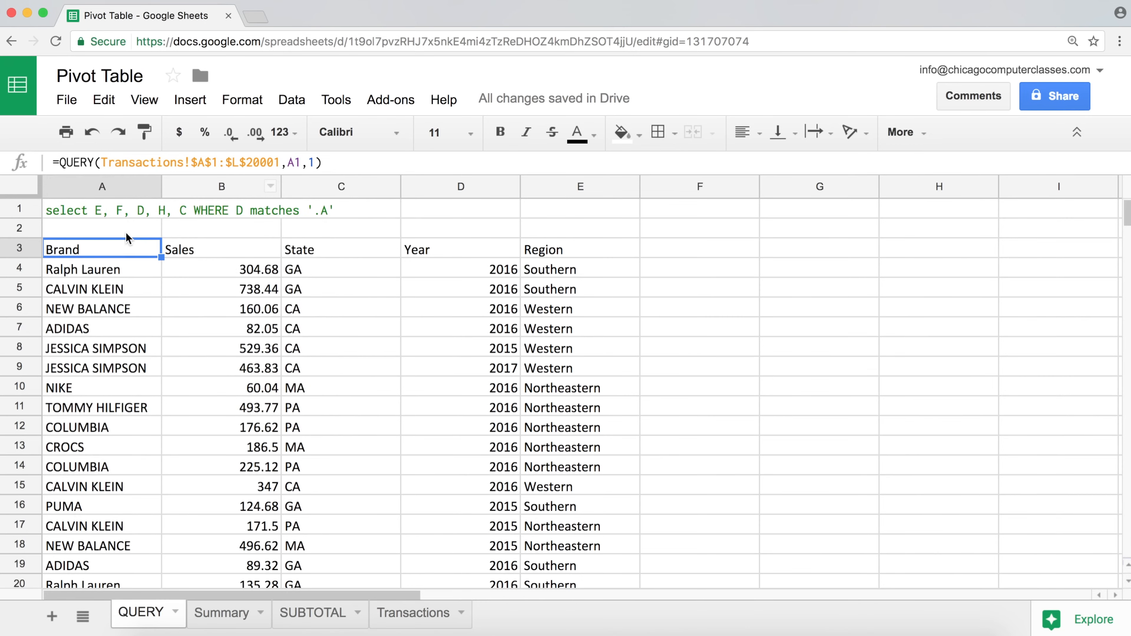
left_click(117, 213)
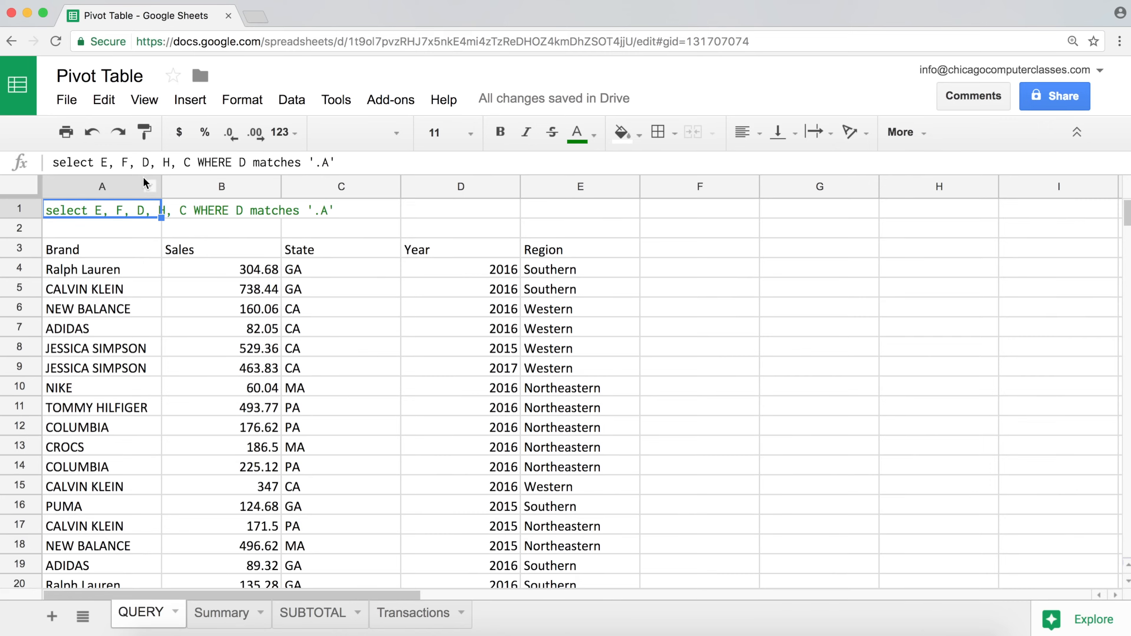
left_click_drag(146, 161, 310, 177)
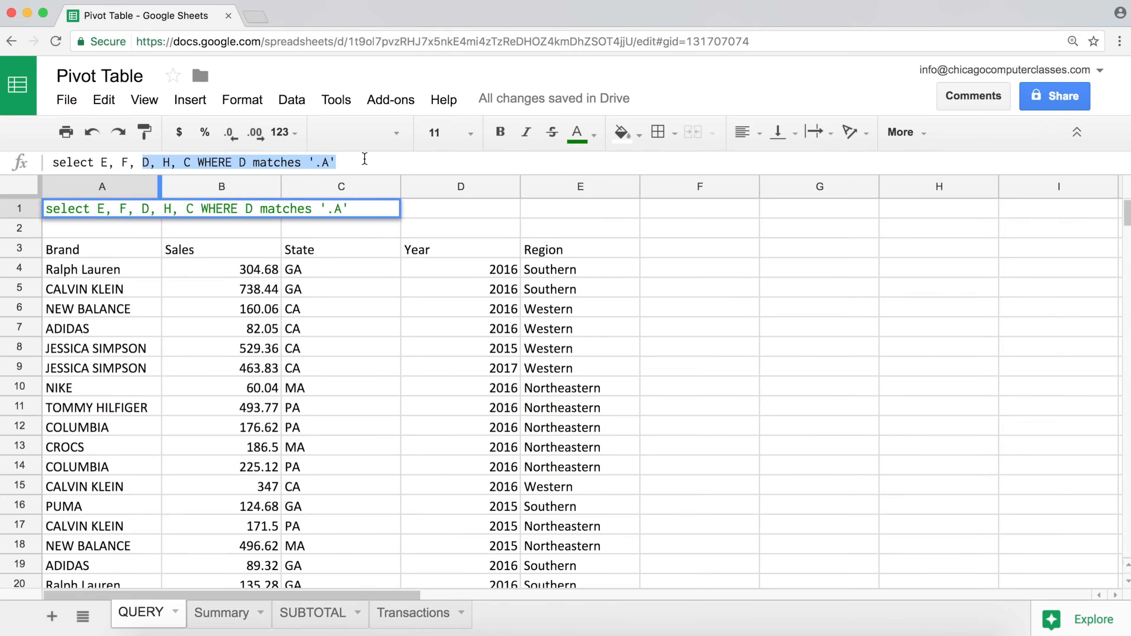
left_click(139, 245)
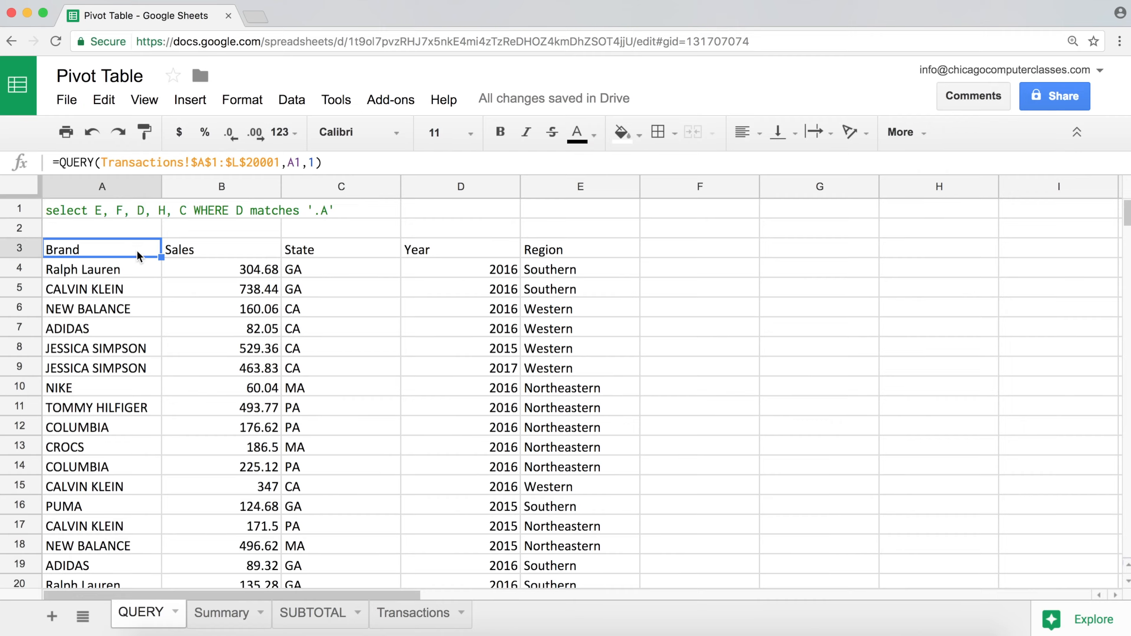
- Check the headers argument of the QUERY formula against the header row on the Transactions sheet
left_click(313, 162)
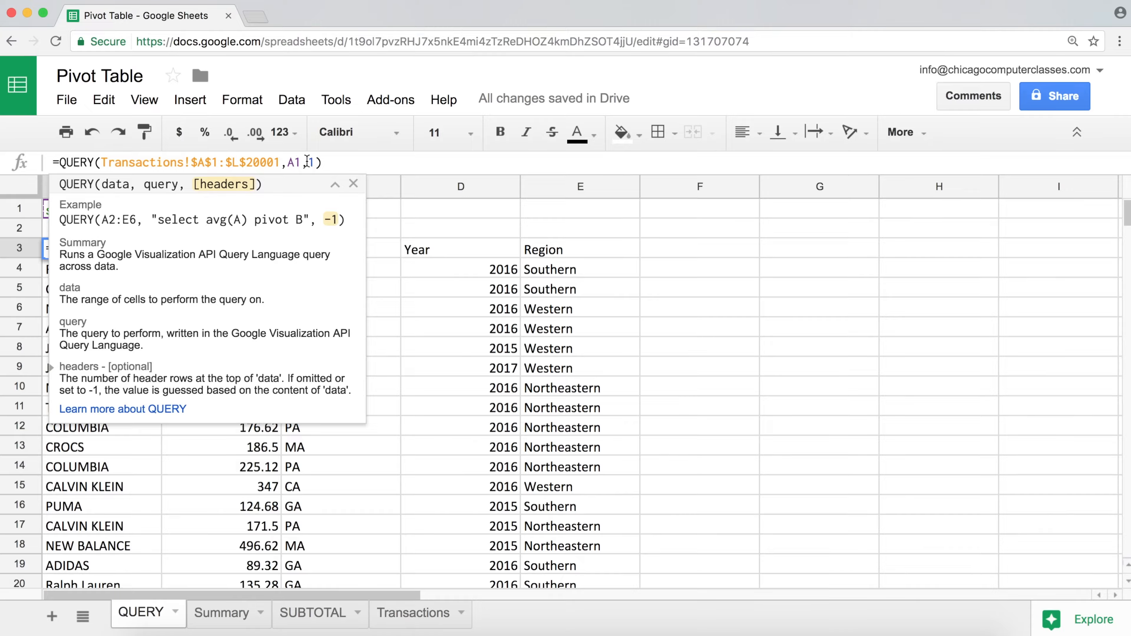
key("Escape")
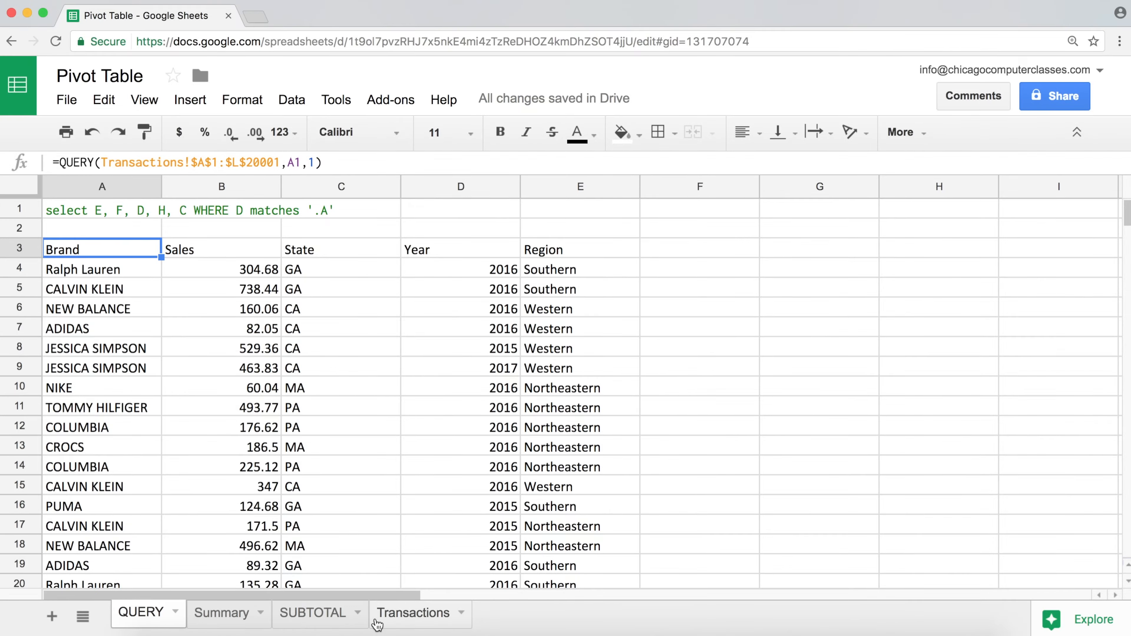
left_click(389, 623)
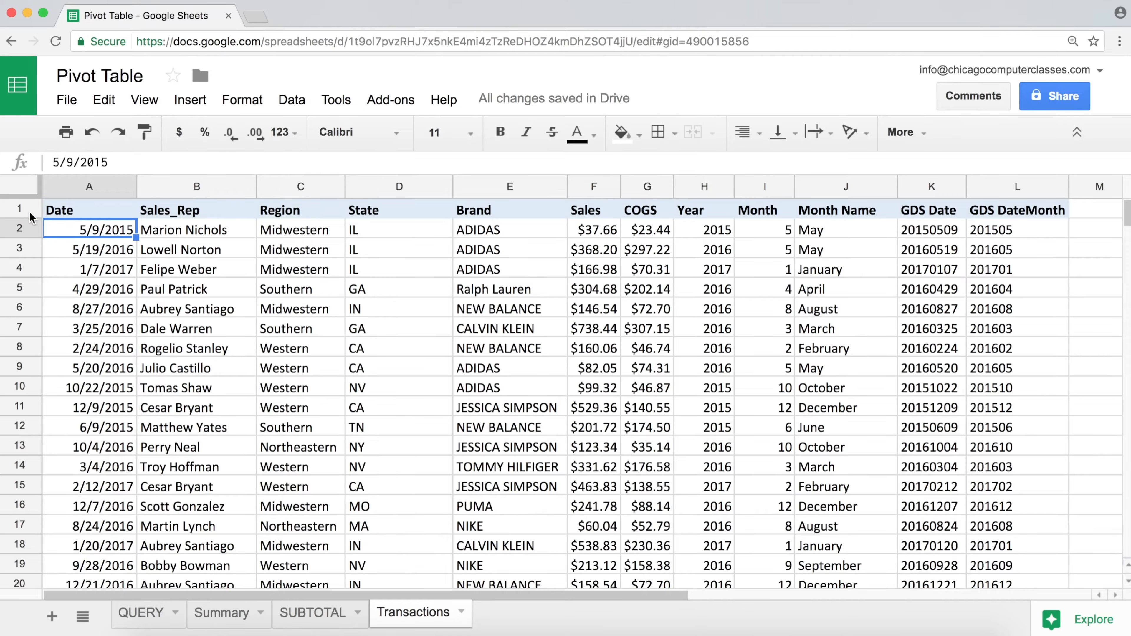
left_click(19, 209)
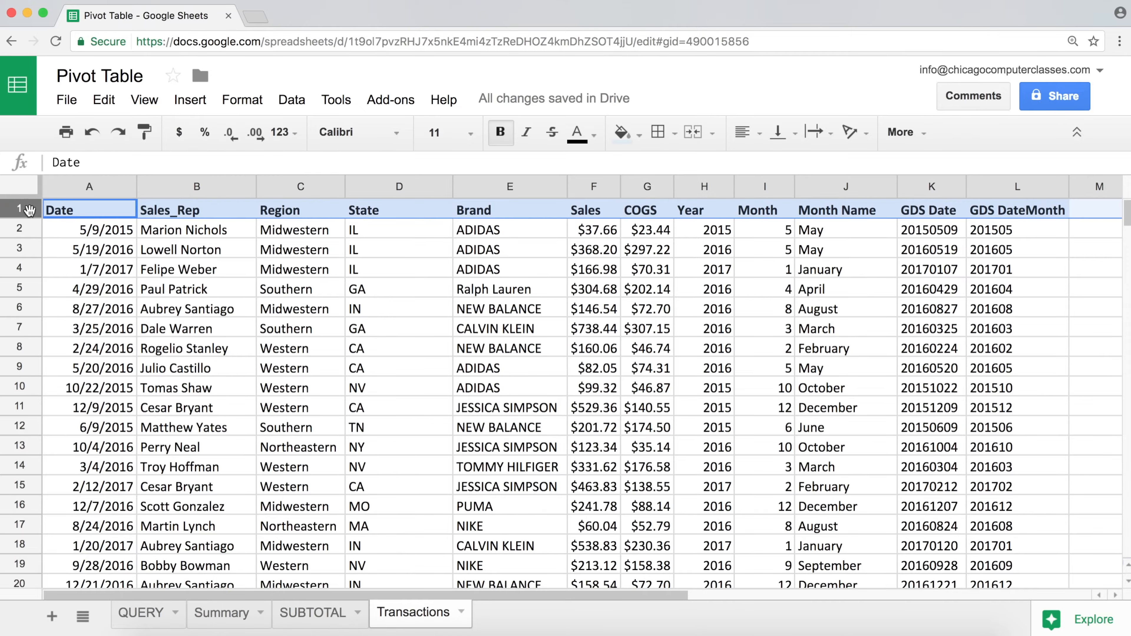
left_click(721, 293)
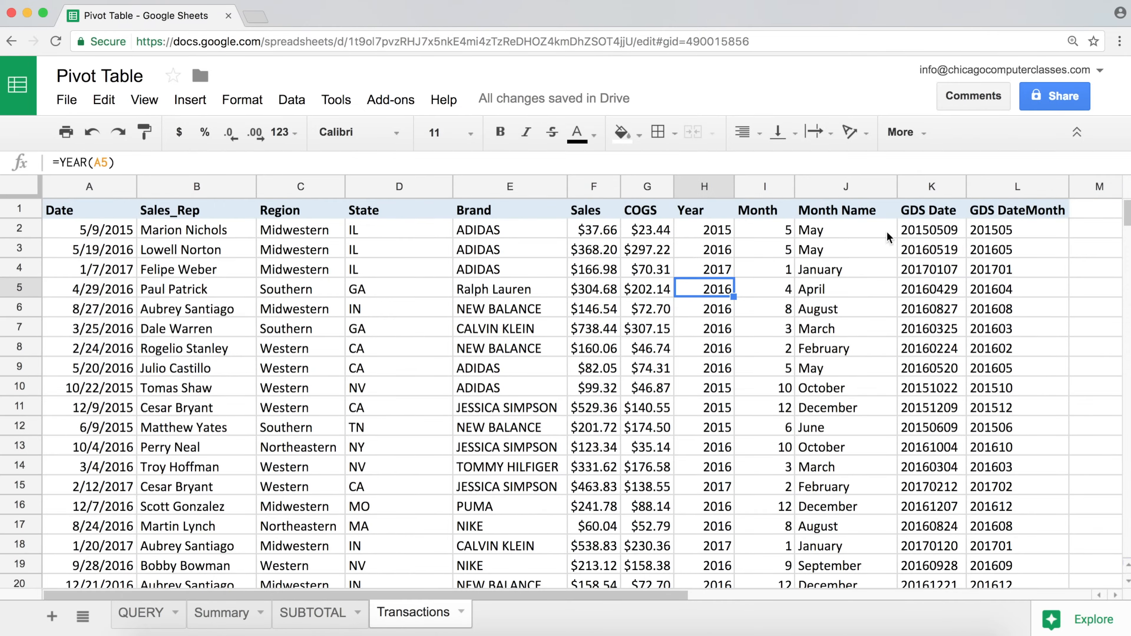
left_click(87, 213)
- Review the select statement in A1 of the QUERY sheet and the dates in column A of the Transactions sheet
left_click(141, 613)
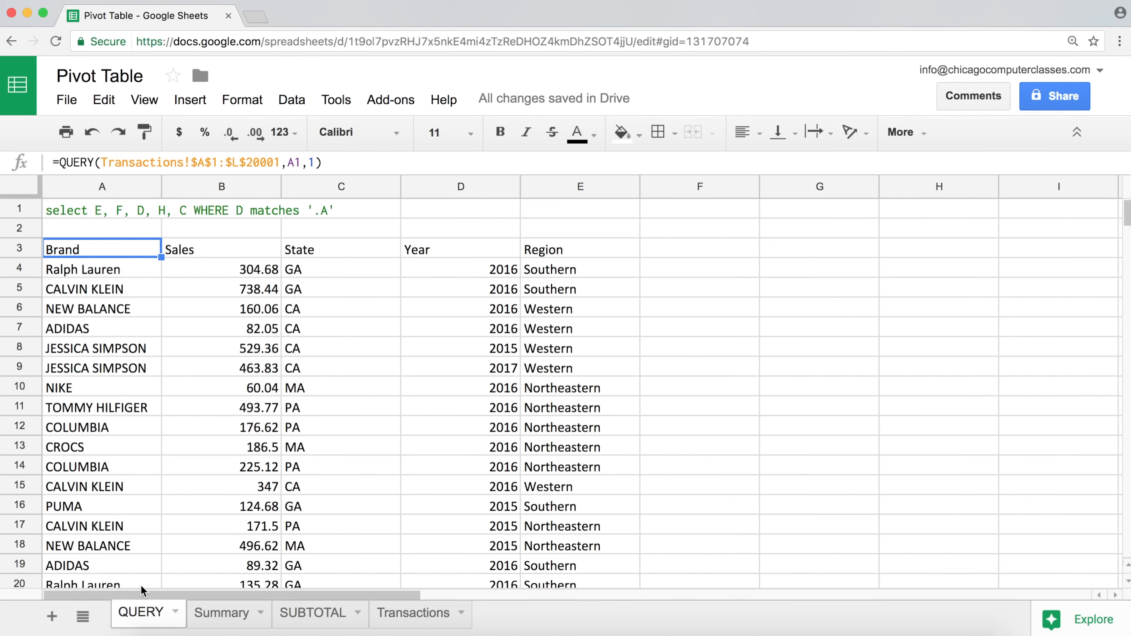
left_click(74, 214)
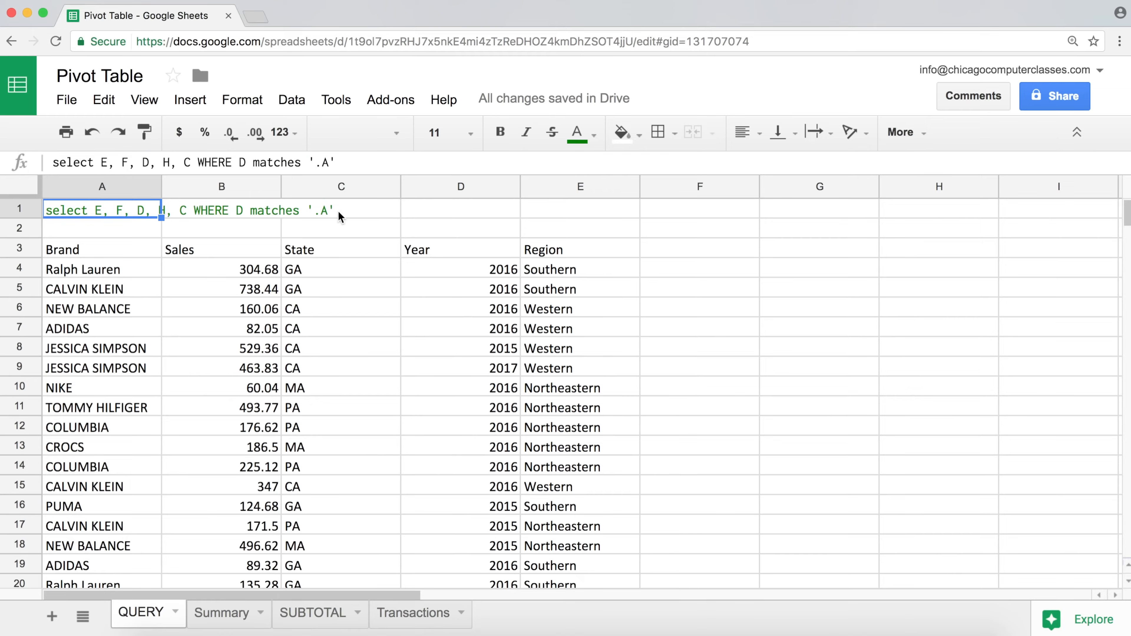
left_click(202, 614)
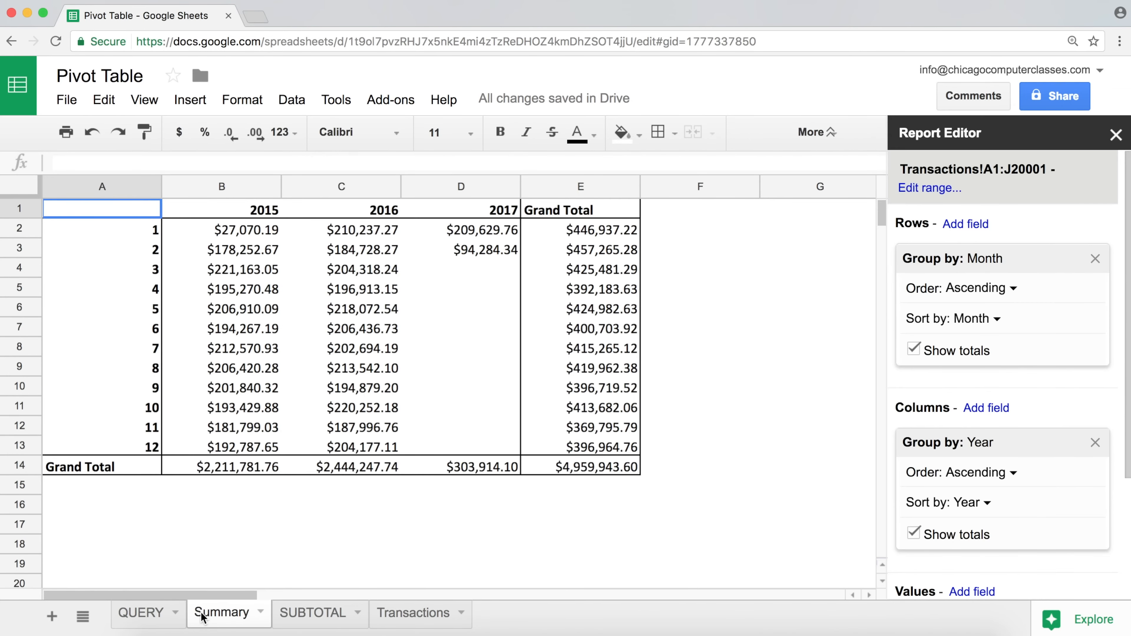
left_click(154, 613)
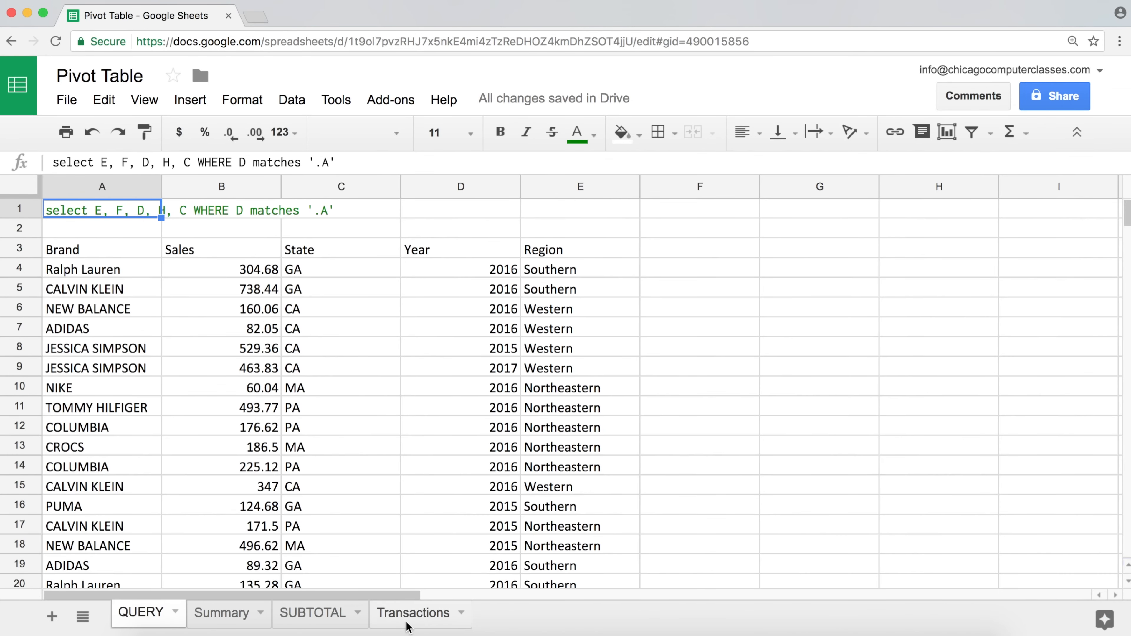
left_click(408, 614)
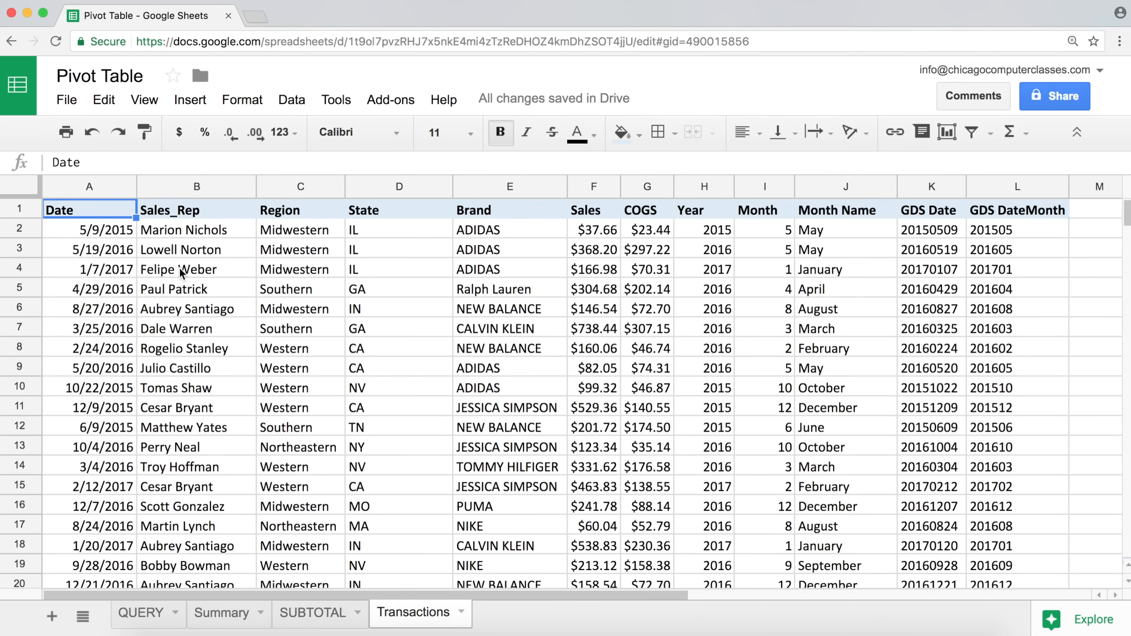
left_click_drag(127, 250, 107, 507)
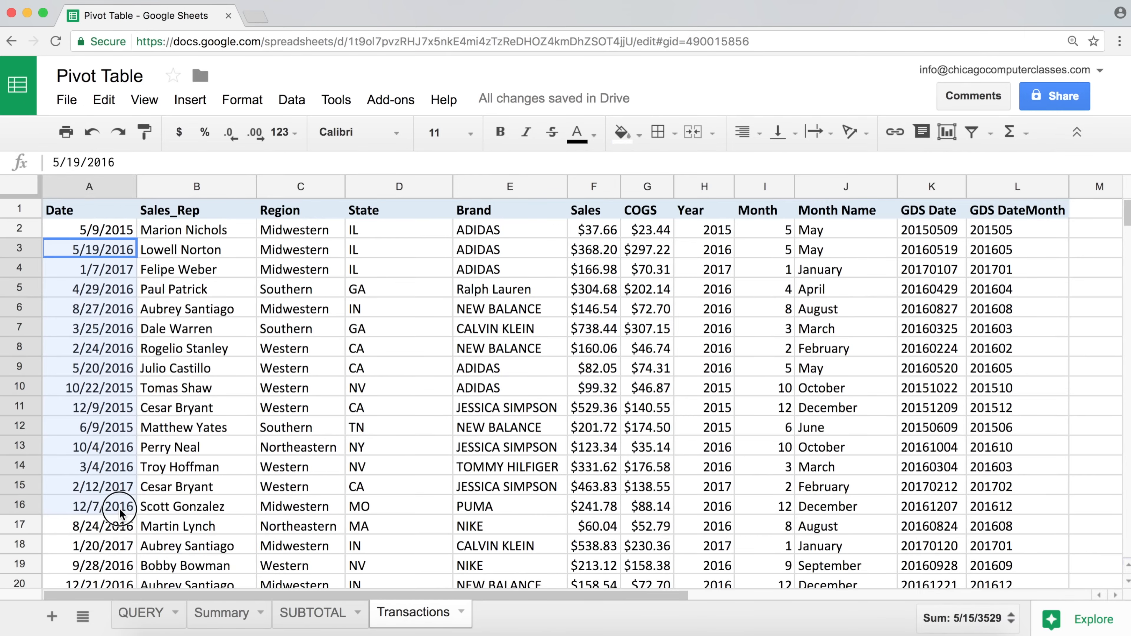
left_click(108, 366)
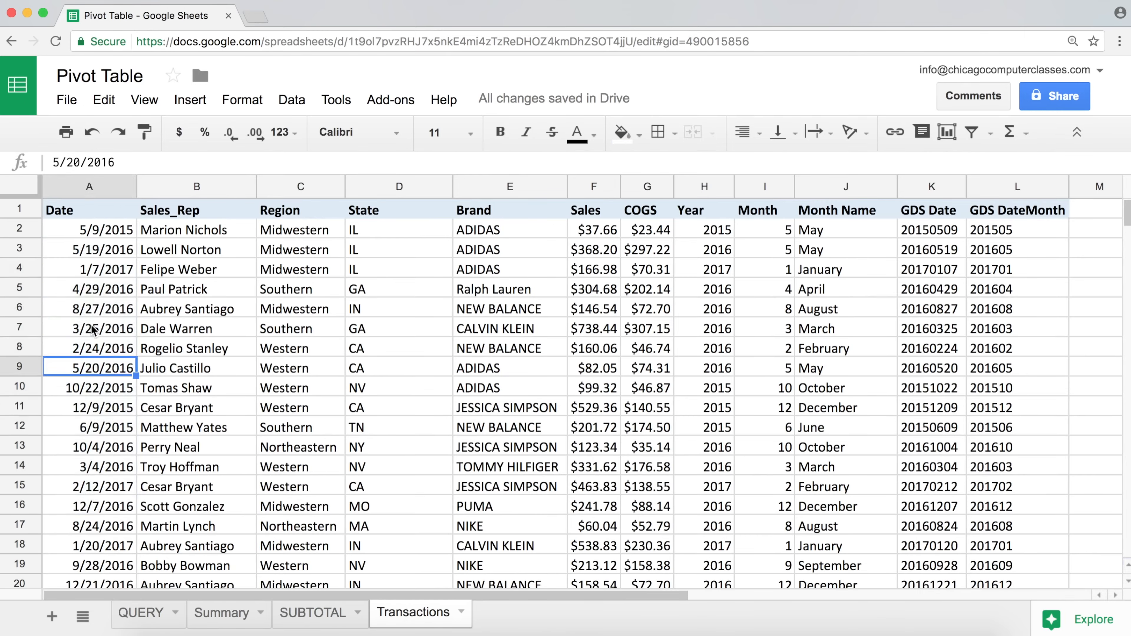
left_click(94, 295)
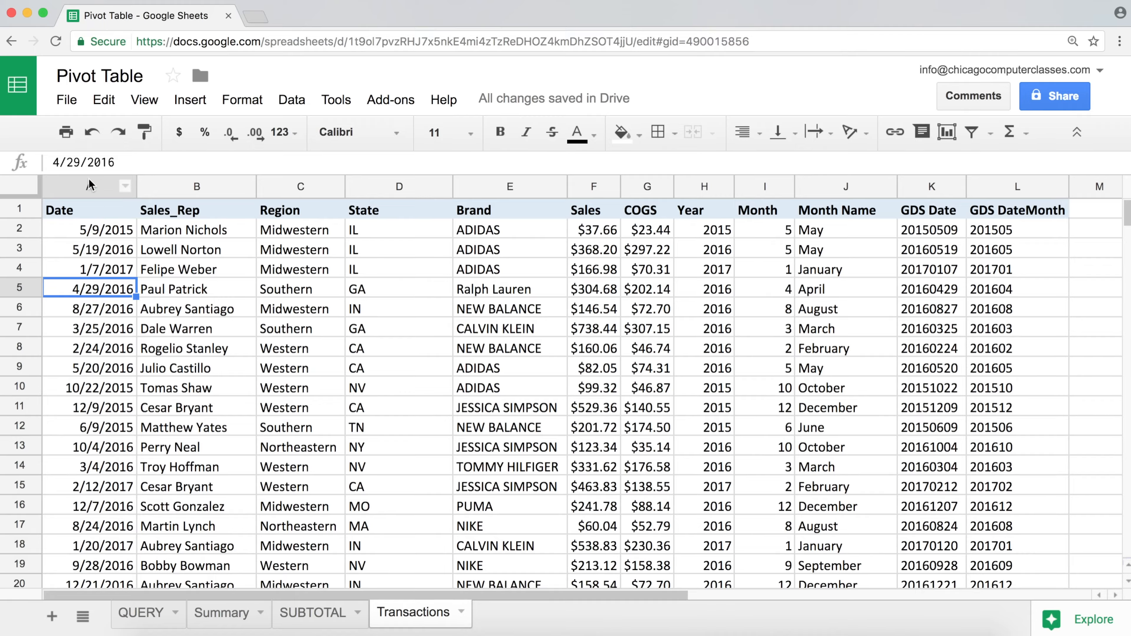
- In A1 of the QUERY sheet, add column A to the selected columns and replace the condition after WHERE with A >=
left_click(158, 622)
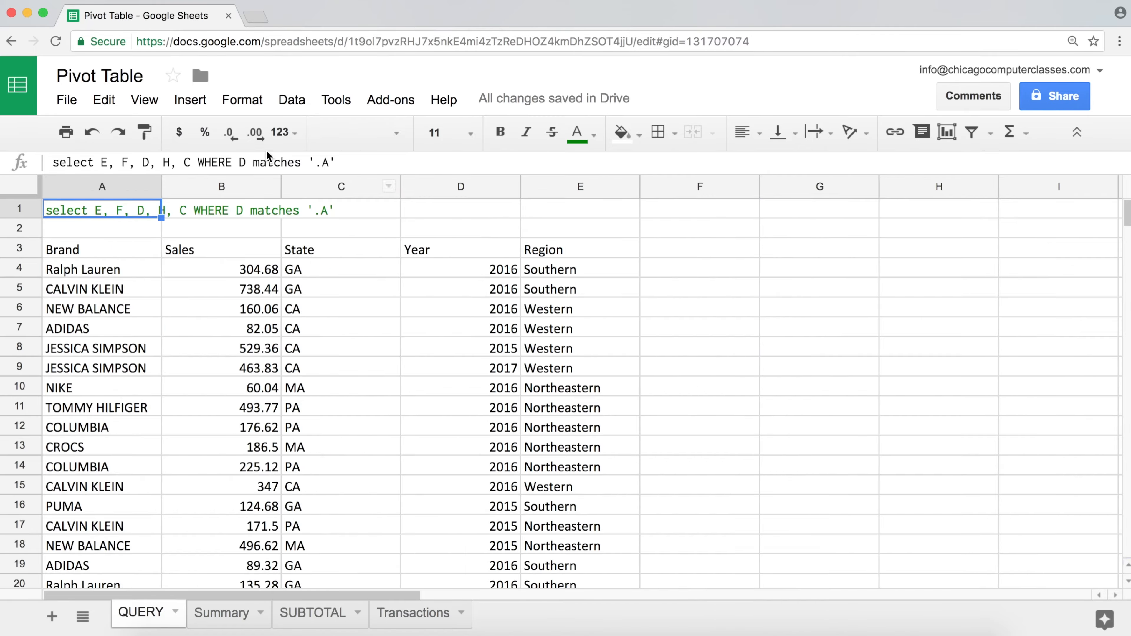
left_click(241, 162)
left_click_drag(241, 163, 347, 163)
key("BackSpace")
left_click(192, 164)
type(",")
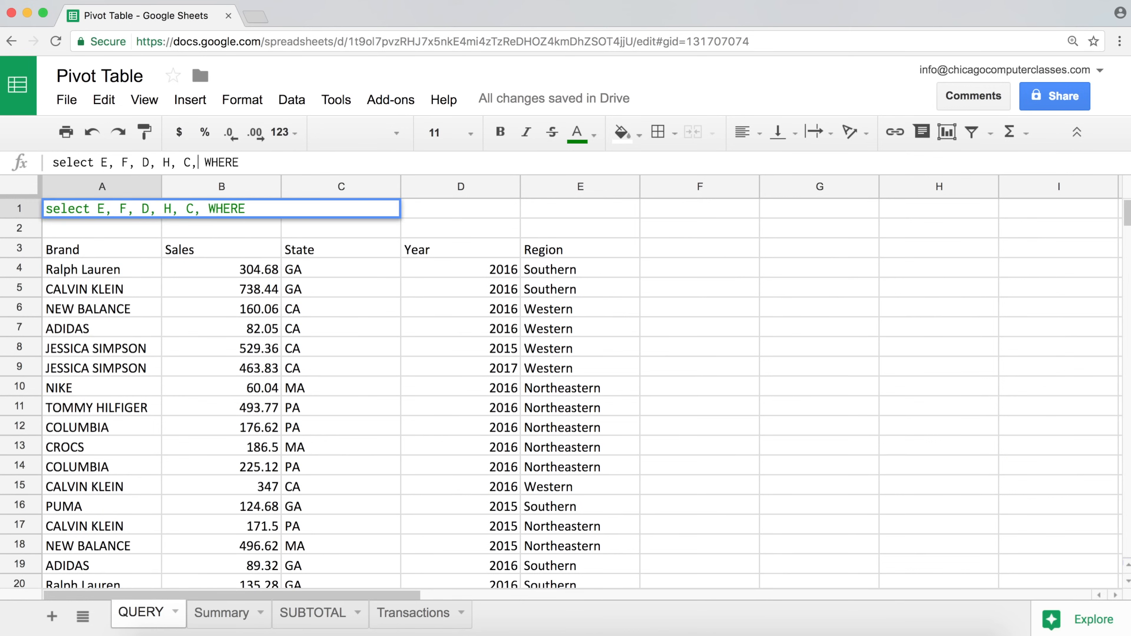
type("A")
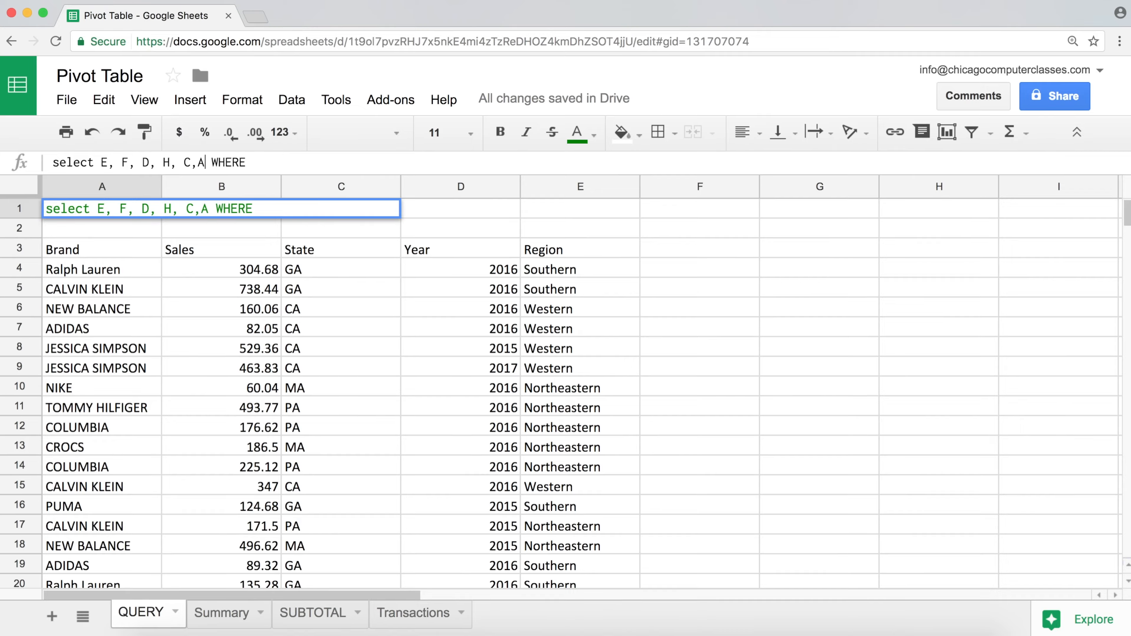
left_click(197, 163)
left_click(259, 162)
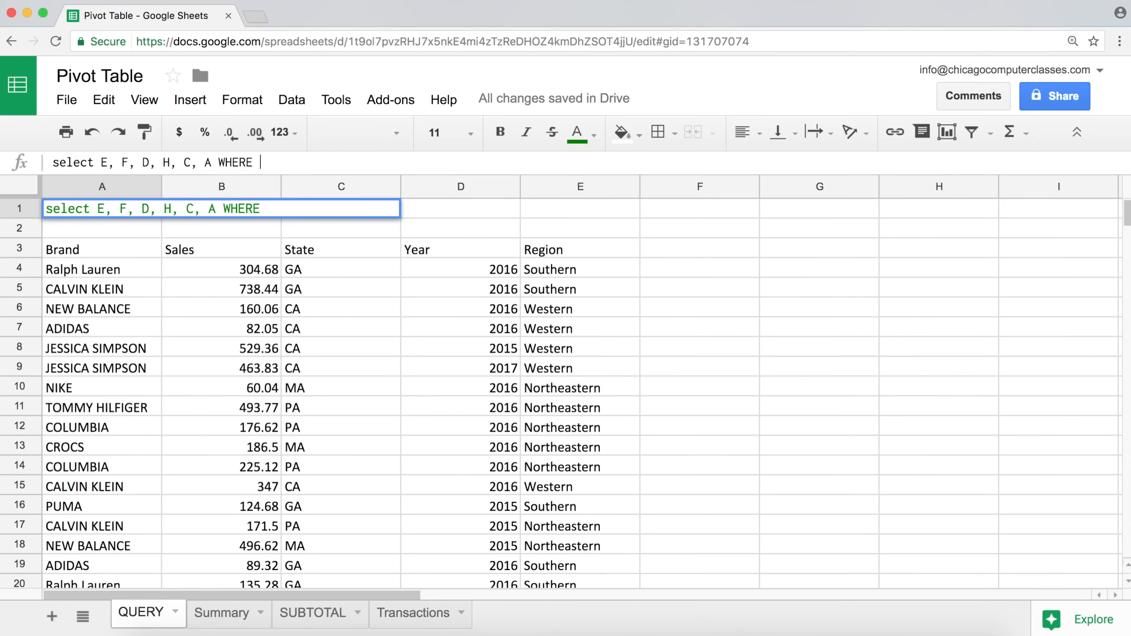
type("A >=")
key("Return")
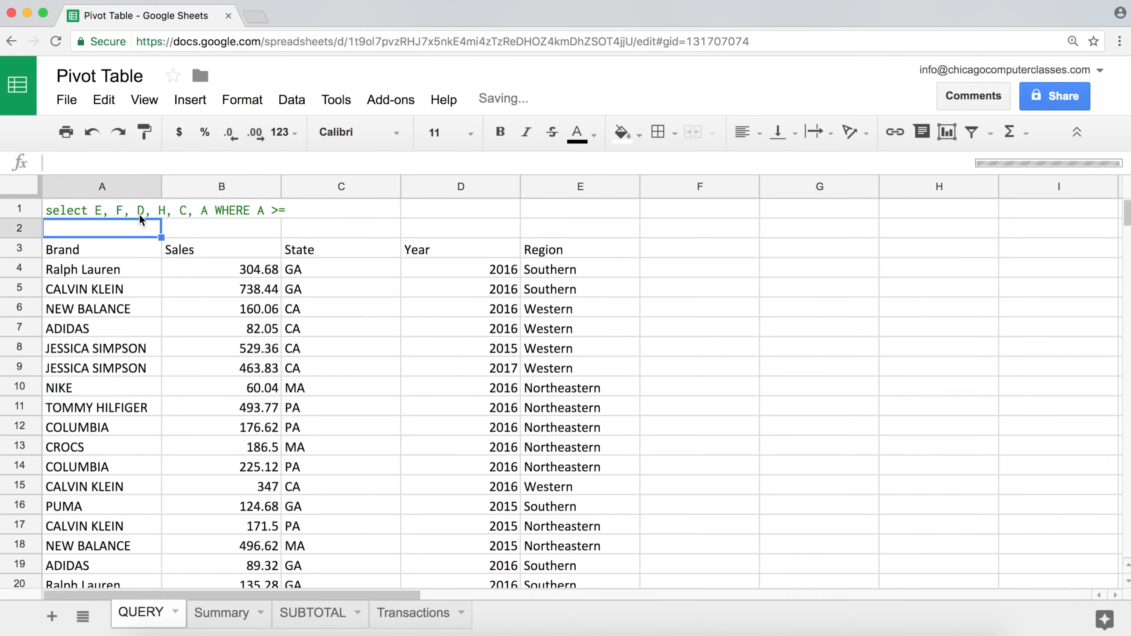
left_click(130, 208)
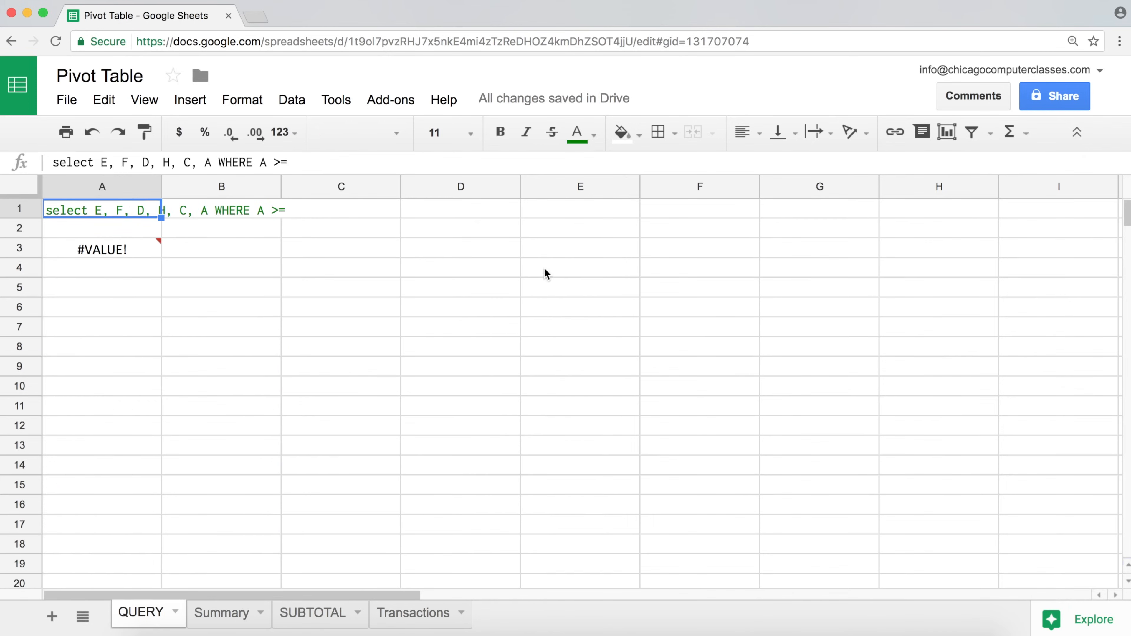
- Enter the date 6/1/2016 in E1 and apply the Automatic number format to show its serial number
left_click(534, 208)
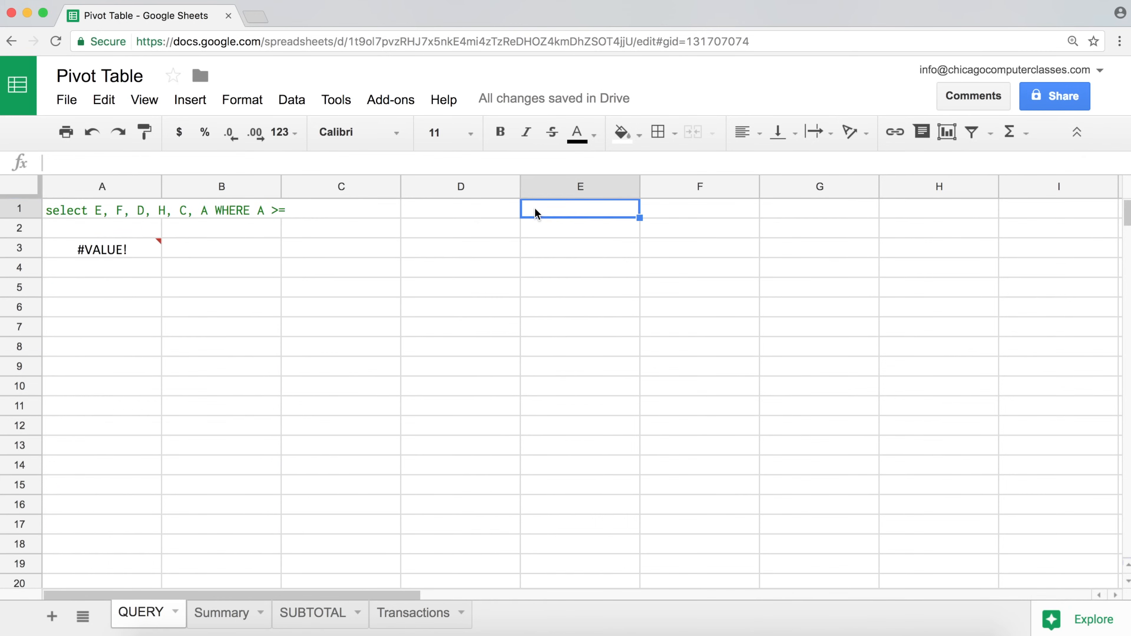
type("6")
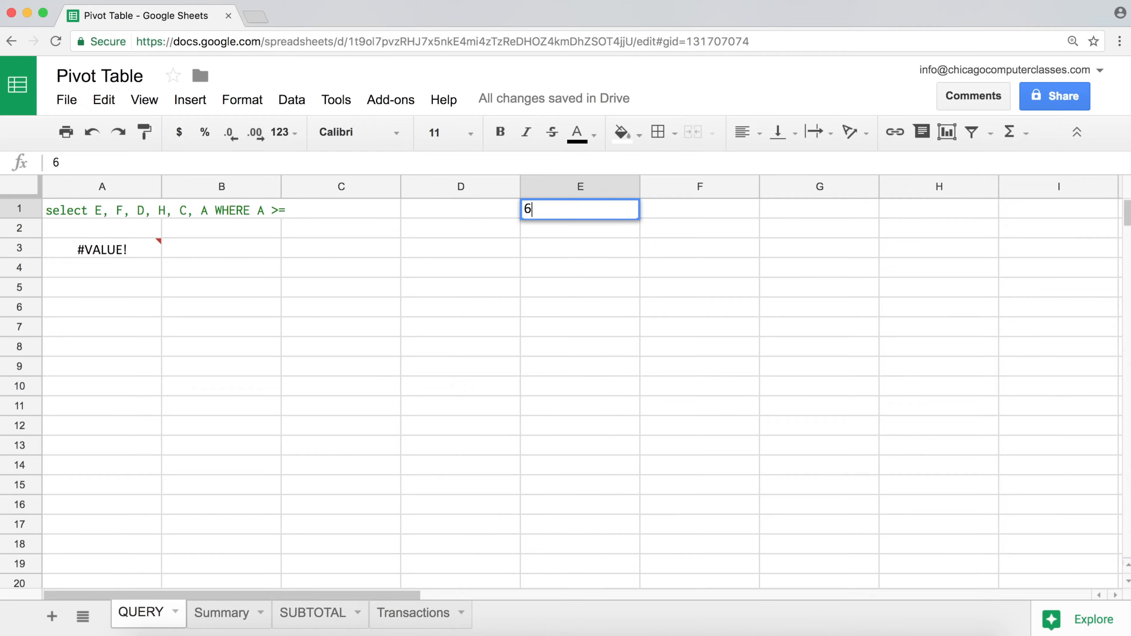
type("/1/2016")
key("Return")
left_click(619, 213)
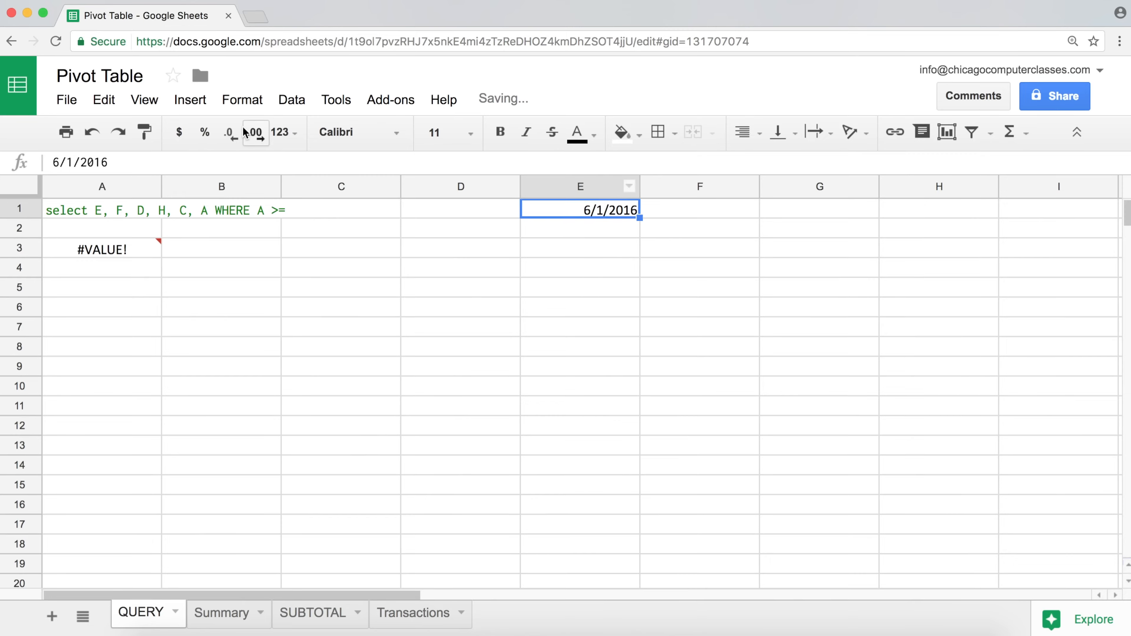
left_click(293, 132)
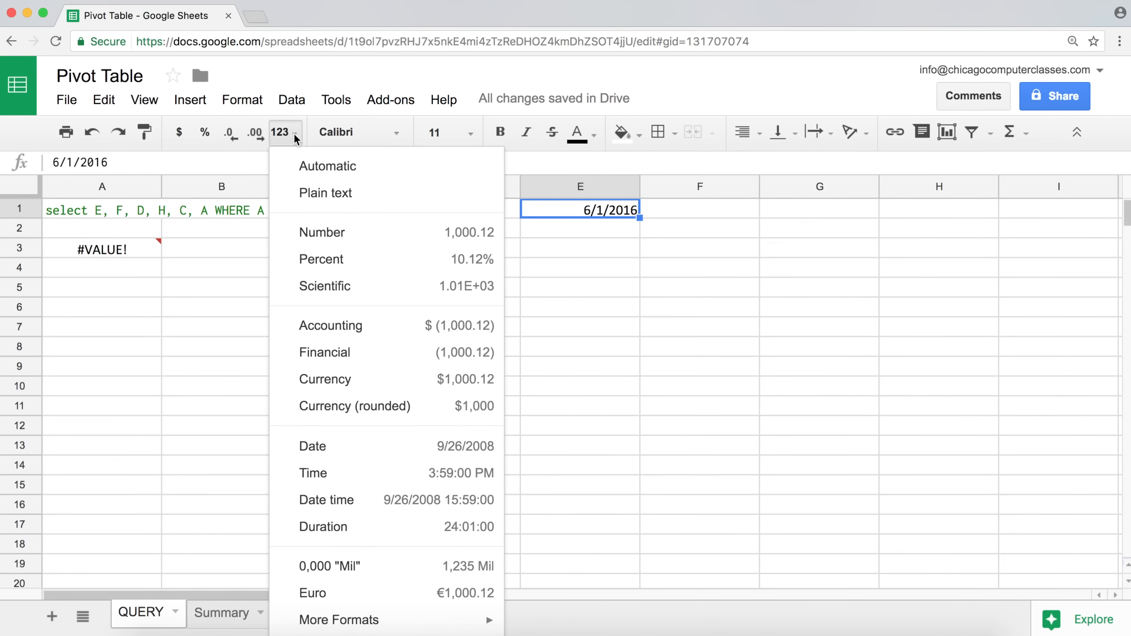
left_click(318, 163)
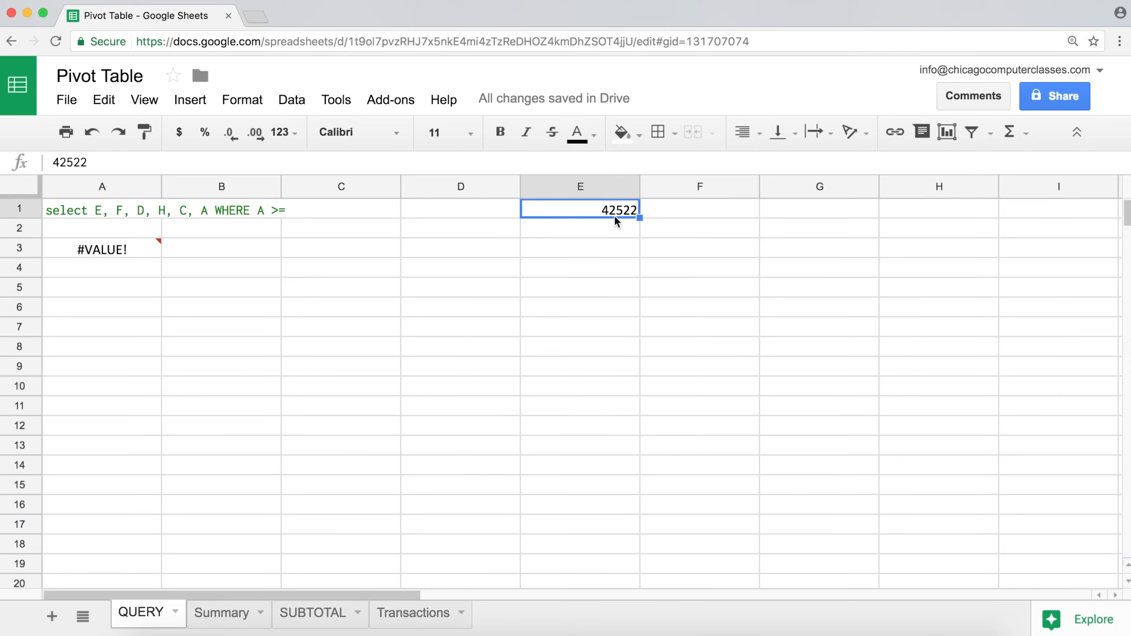
- Complete the WHERE condition in A1 with the serial number 42522 so it reads A >= 42522
left_click(114, 214)
left_click(331, 164)
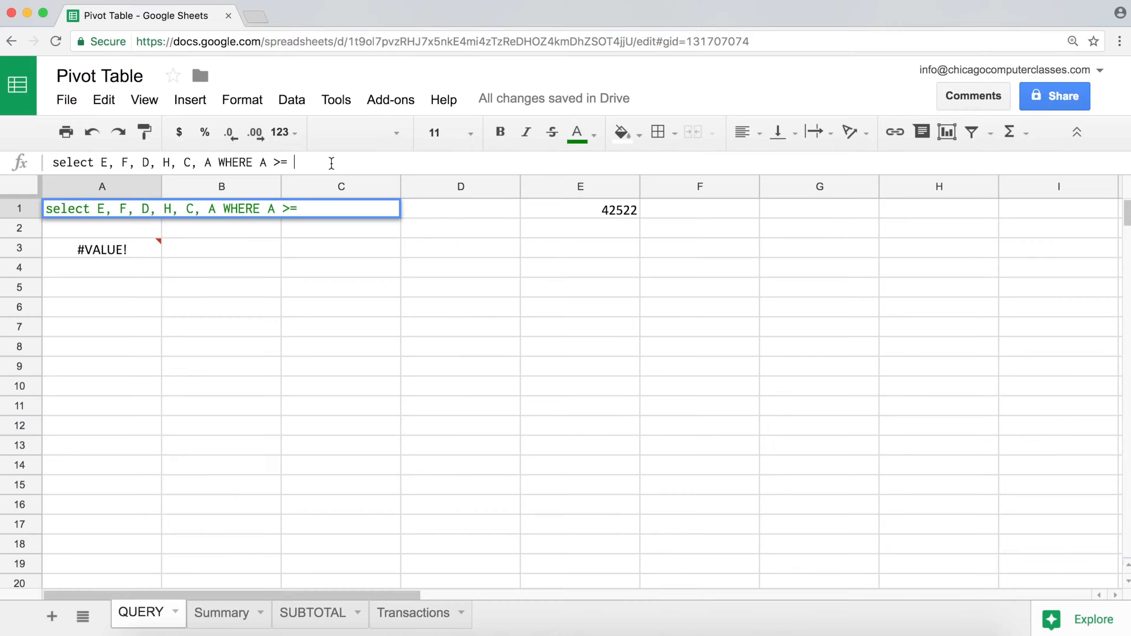
type("42522")
key("Return")
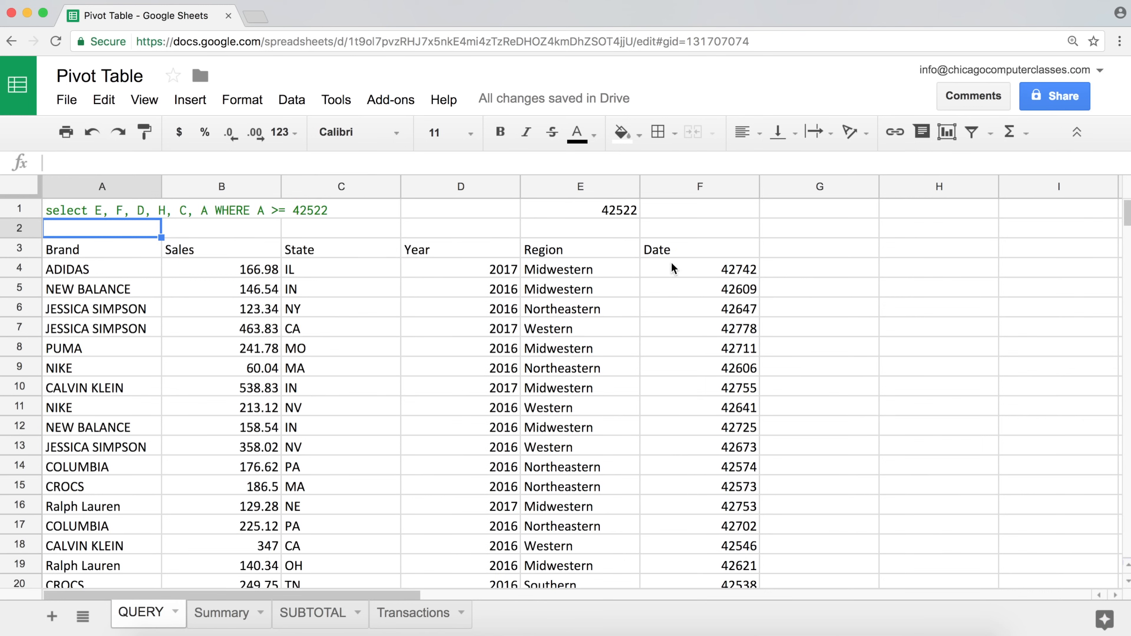
- Format column F with the Date number format
left_click(707, 185)
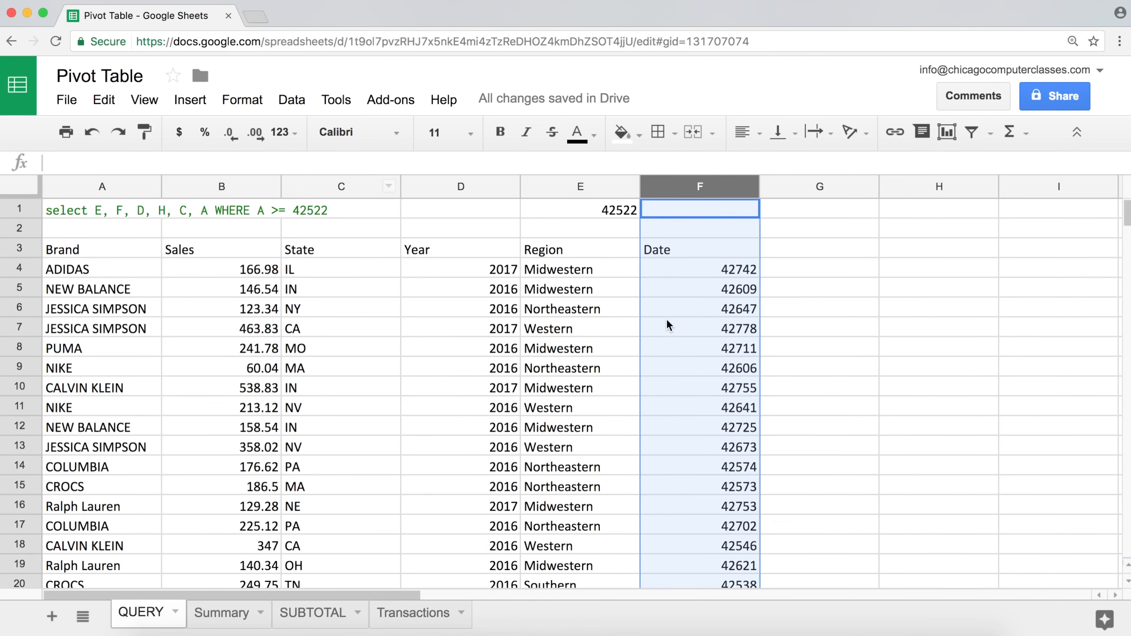
left_click(347, 131)
left_click(347, 131)
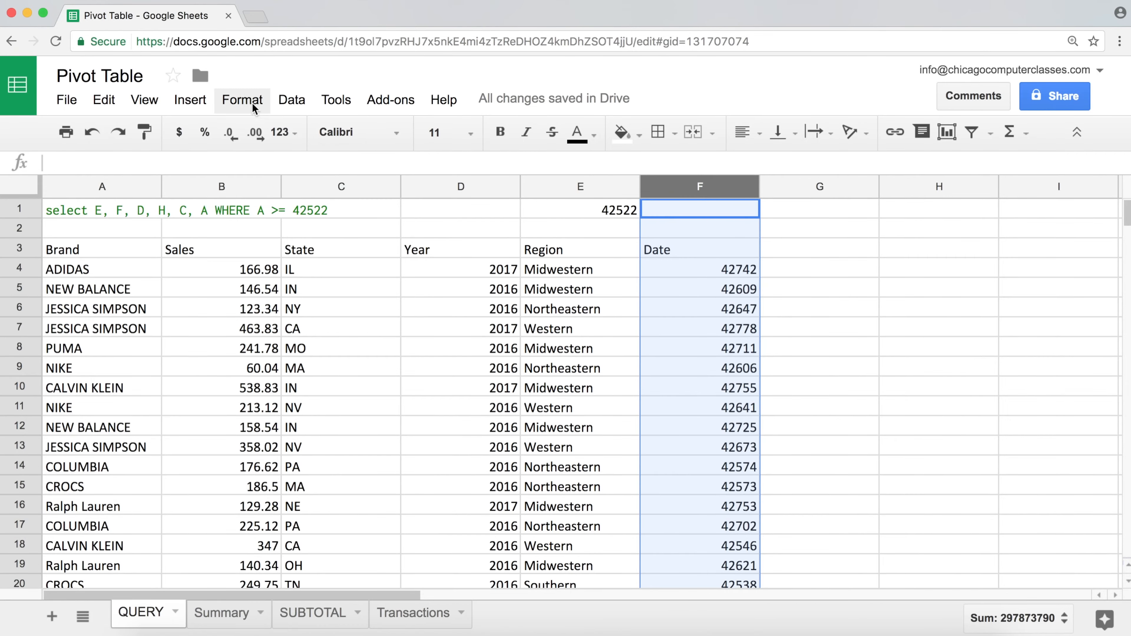
left_click(281, 132)
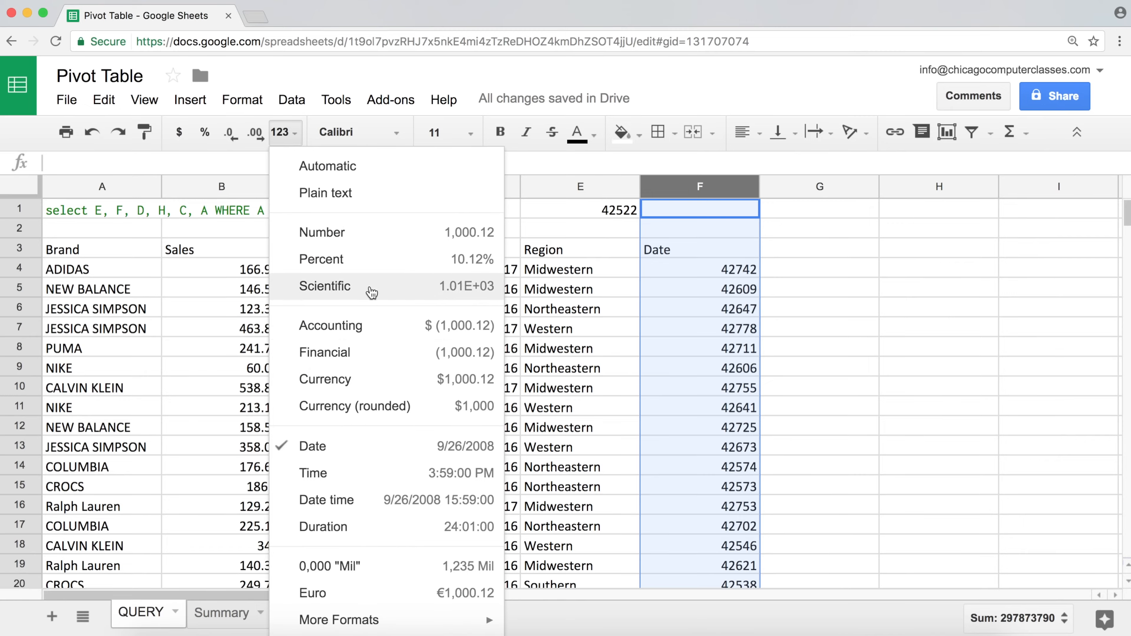
left_click(352, 458)
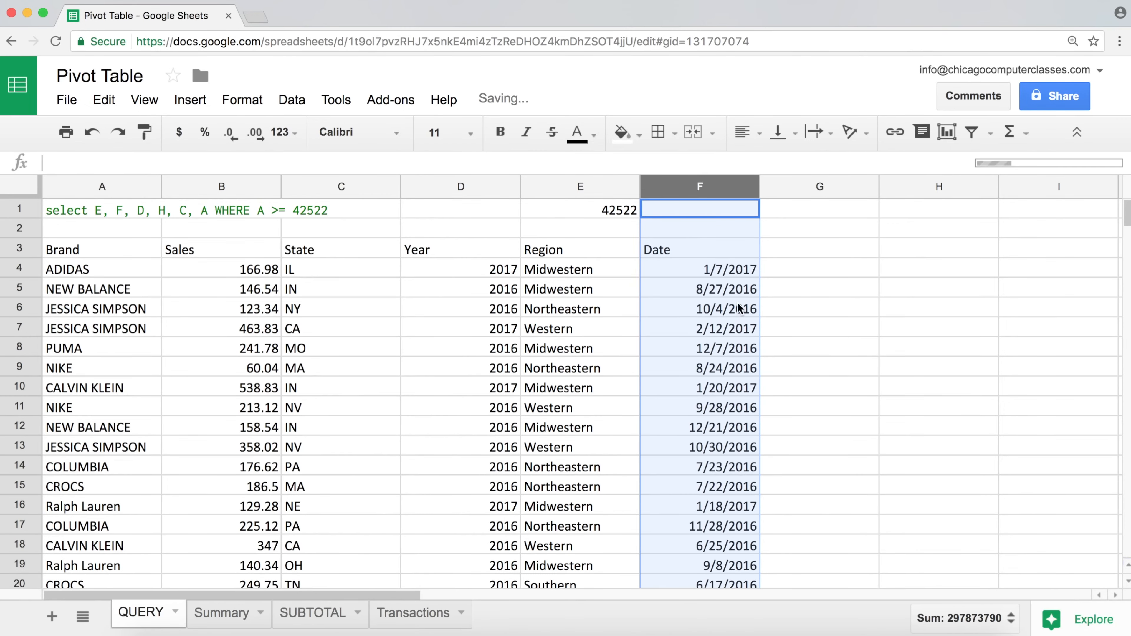
- Check the dates in column F of the query results and the source dates on the Transactions sheet
left_click(726, 272)
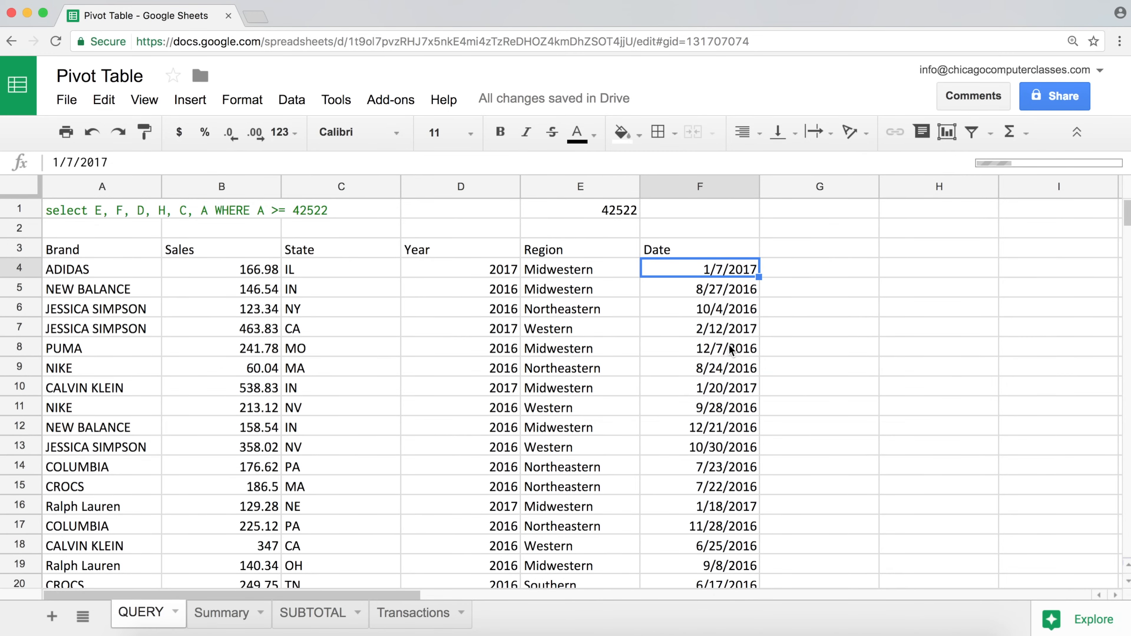
scroll(738, 319, "down", 10)
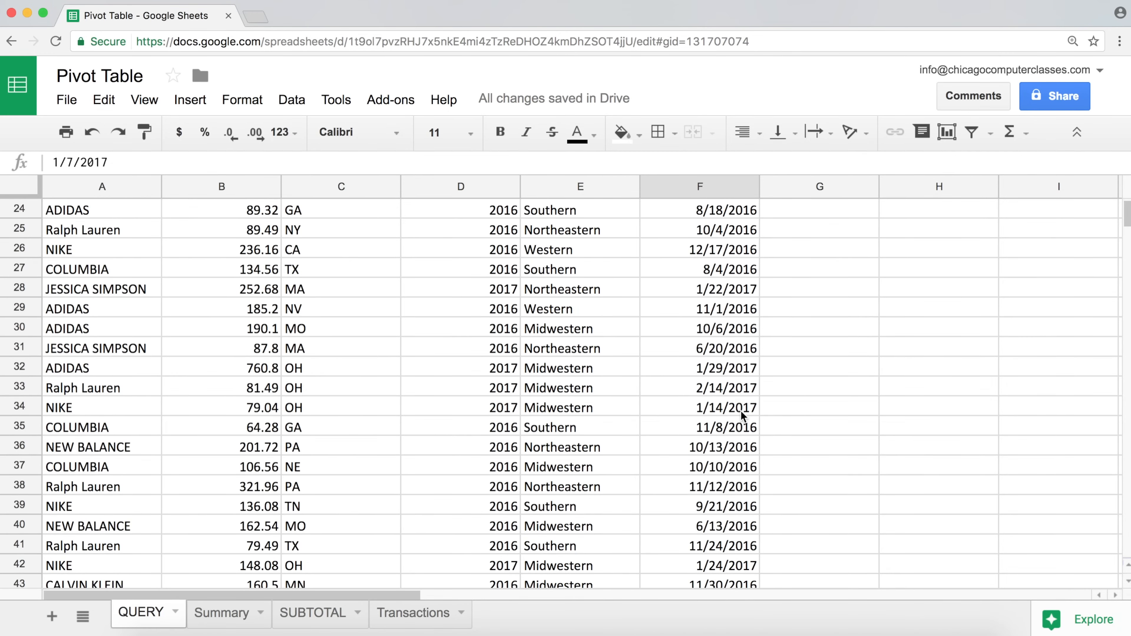
scroll(741, 412, "down", 6)
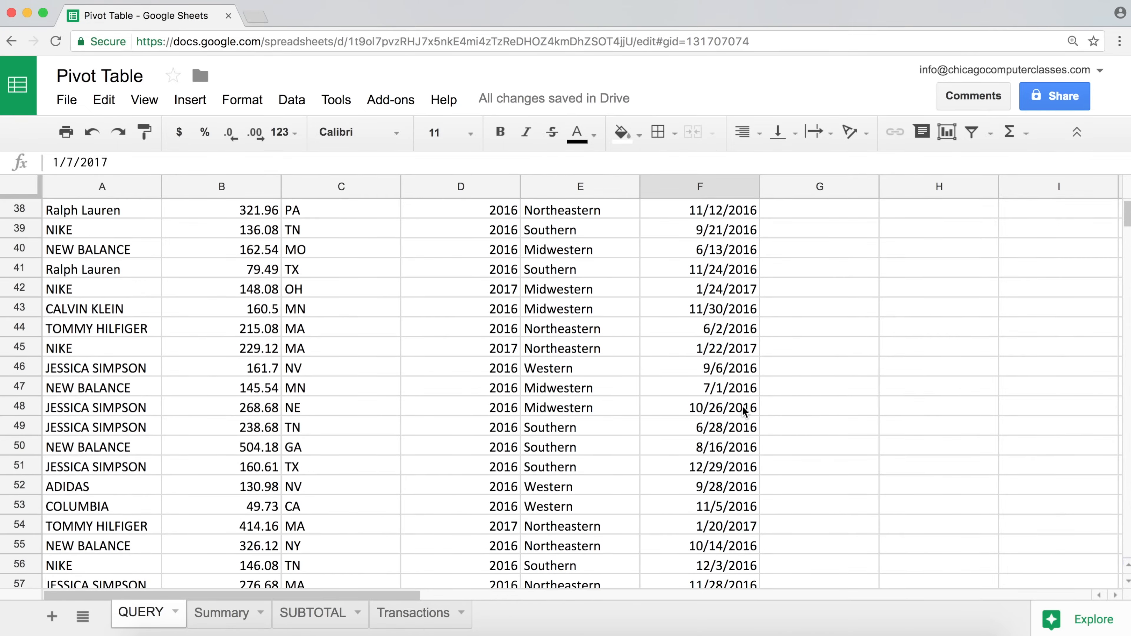
scroll(742, 412, "up", 15)
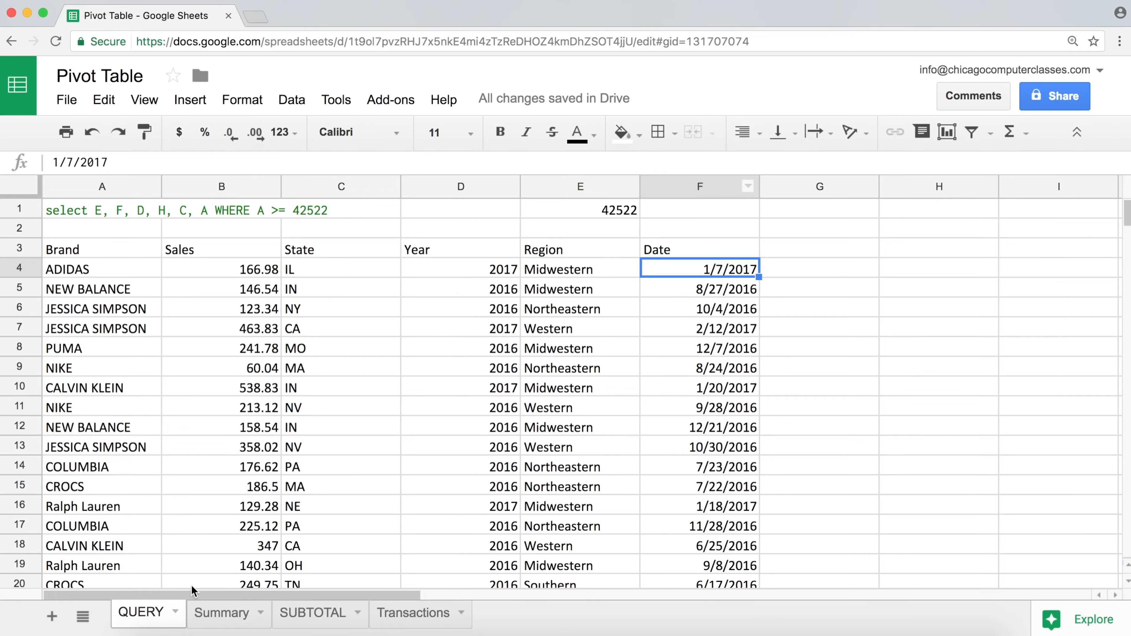
left_click(401, 612)
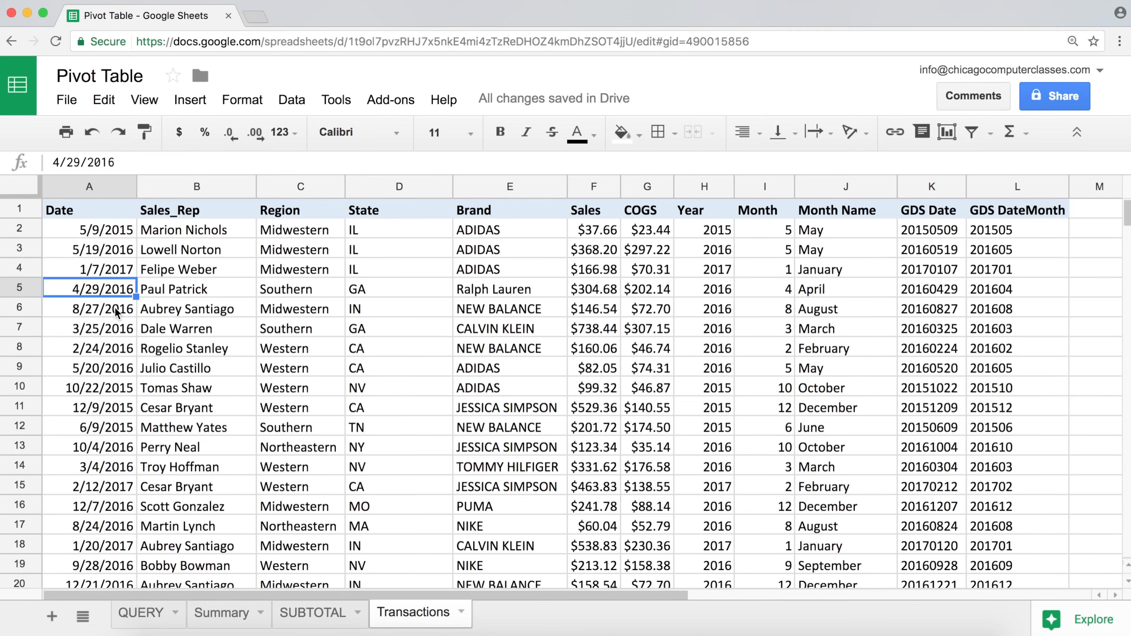
left_click(84, 491)
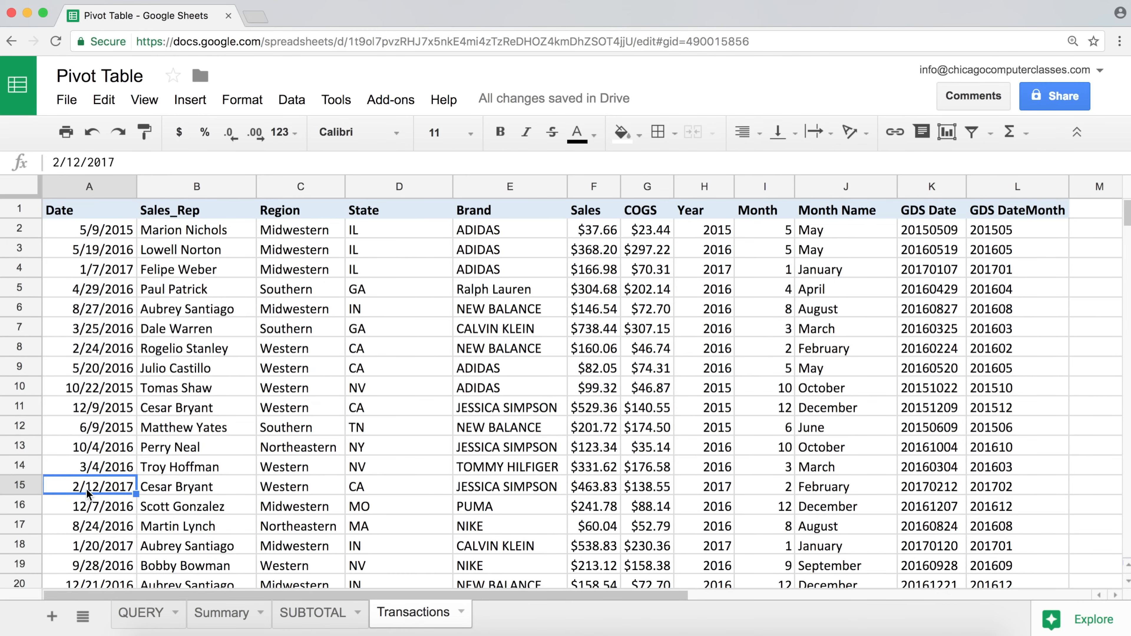
- On the QUERY sheet, enter the date 1/31/2017 in F1 and apply the Automatic number format to get its serial number
left_click(149, 613)
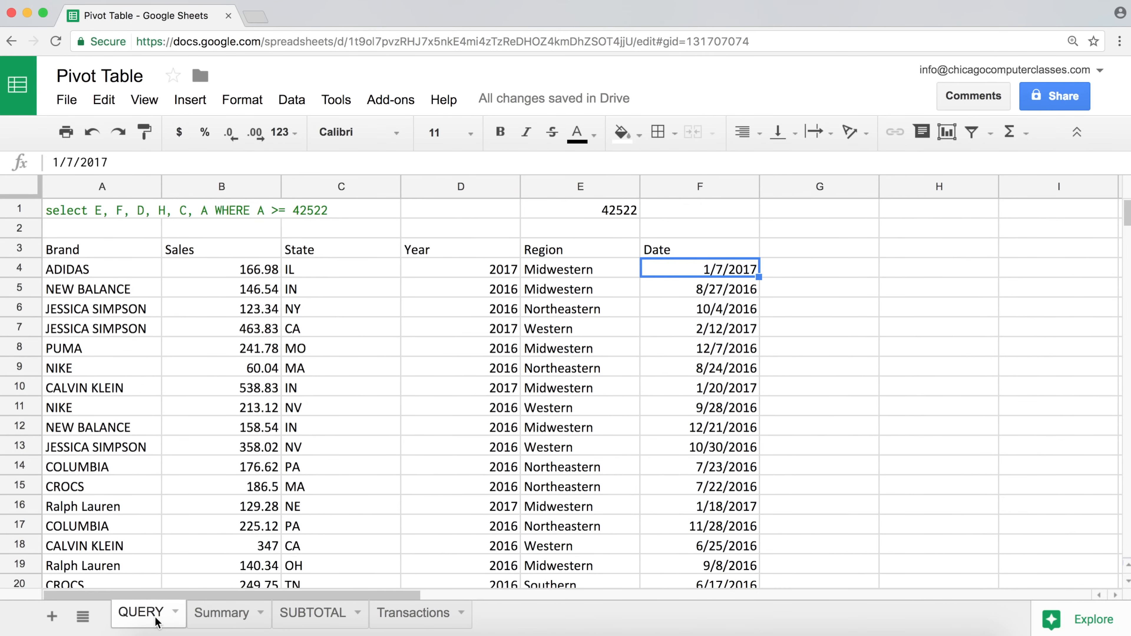
left_click(668, 207)
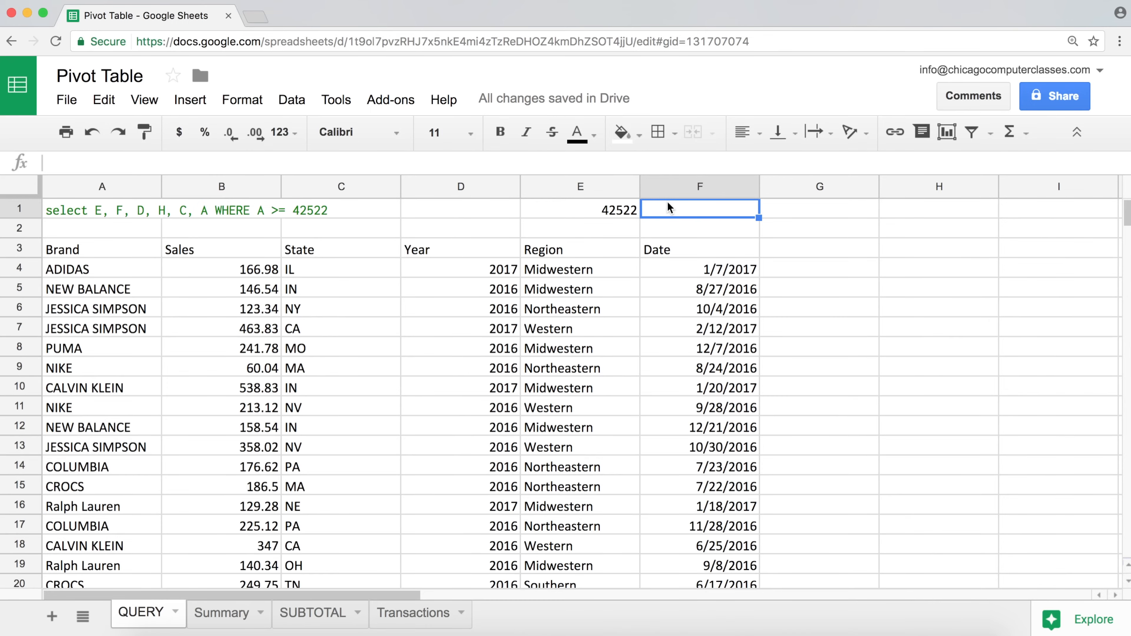
type("1/31")
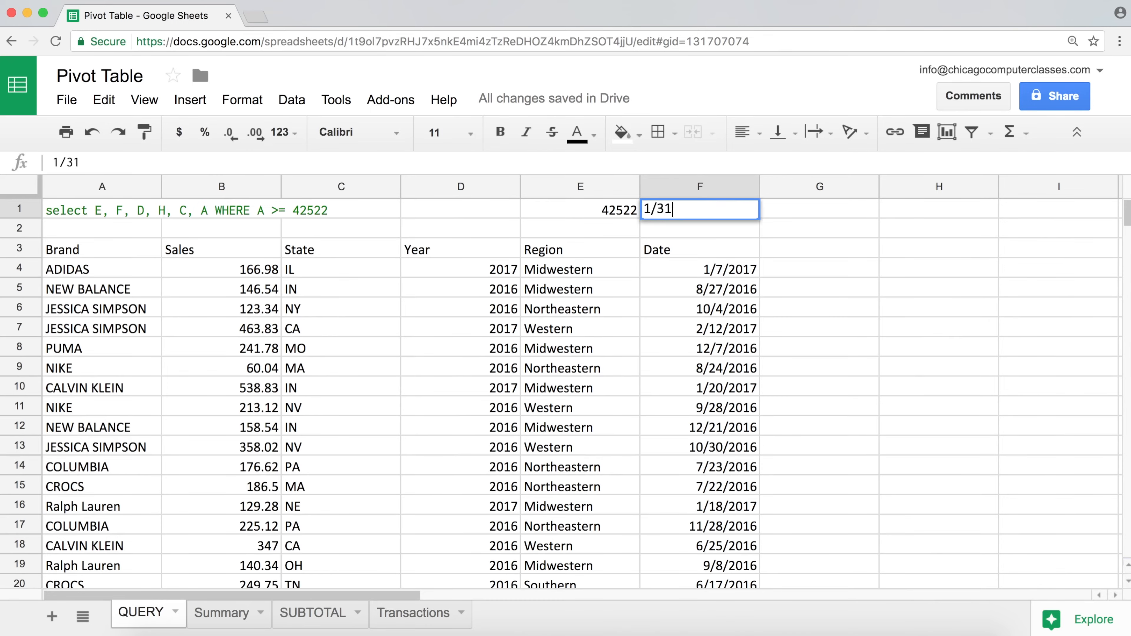
type("/2017")
key("Return")
left_click(670, 209)
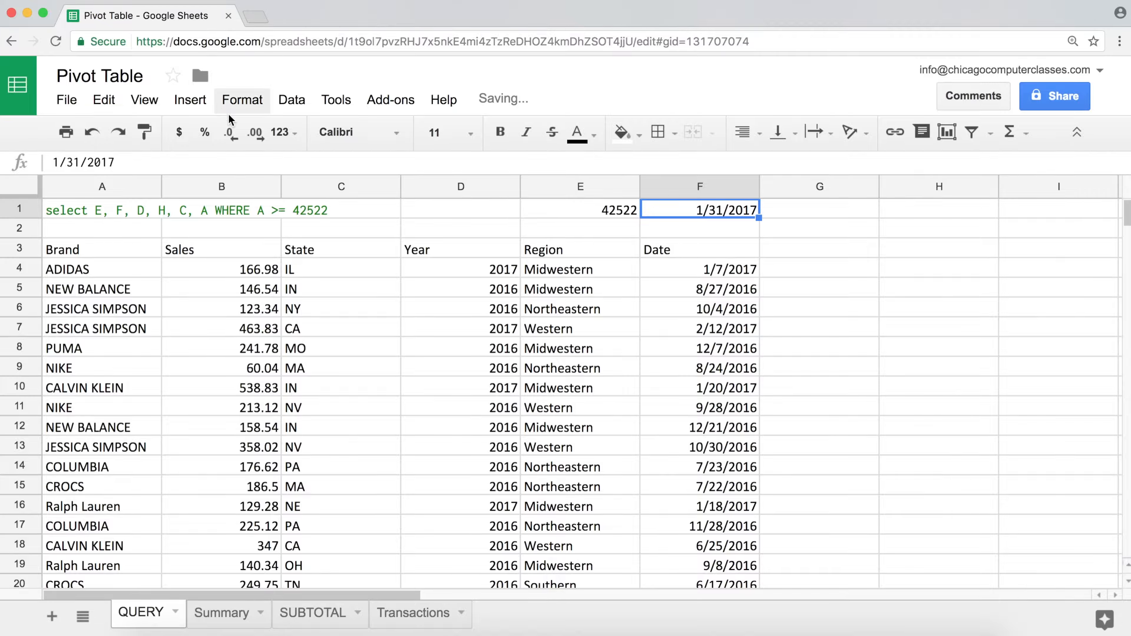
left_click(284, 132)
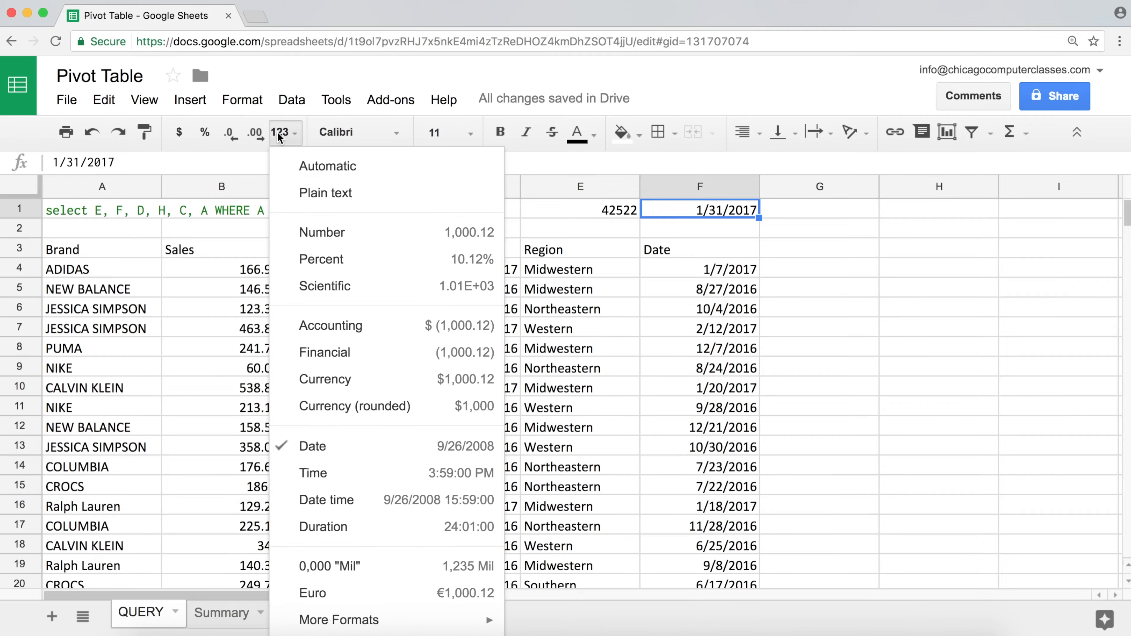
left_click(304, 166)
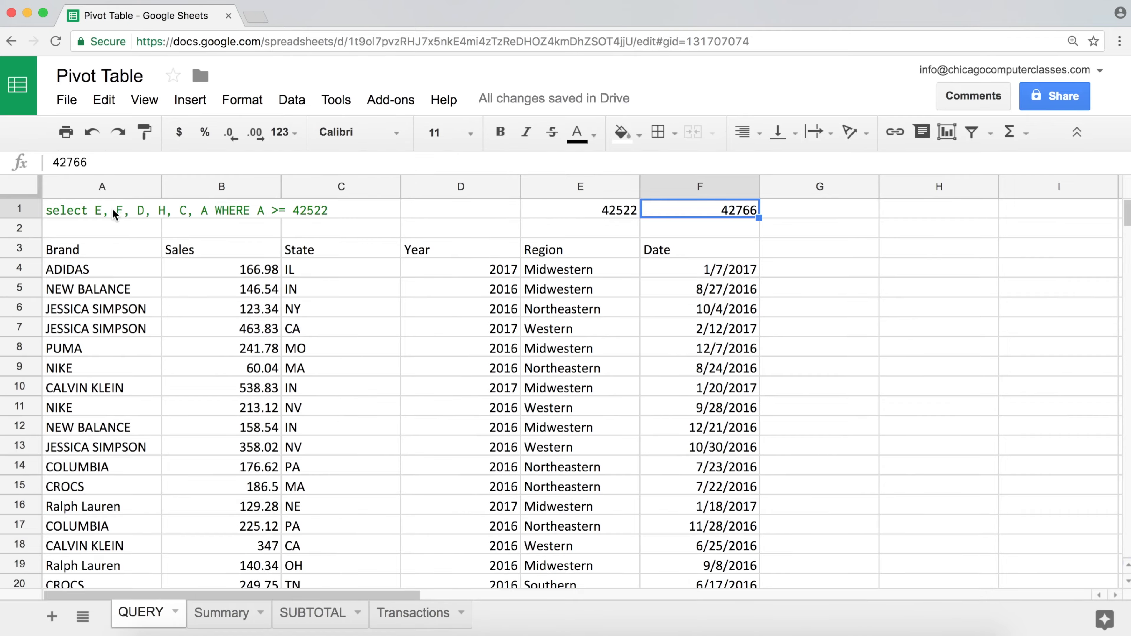
- Extend the select statement in A1 with AND A <=42766 and check the filtered results
left_click(147, 214)
left_click(334, 162)
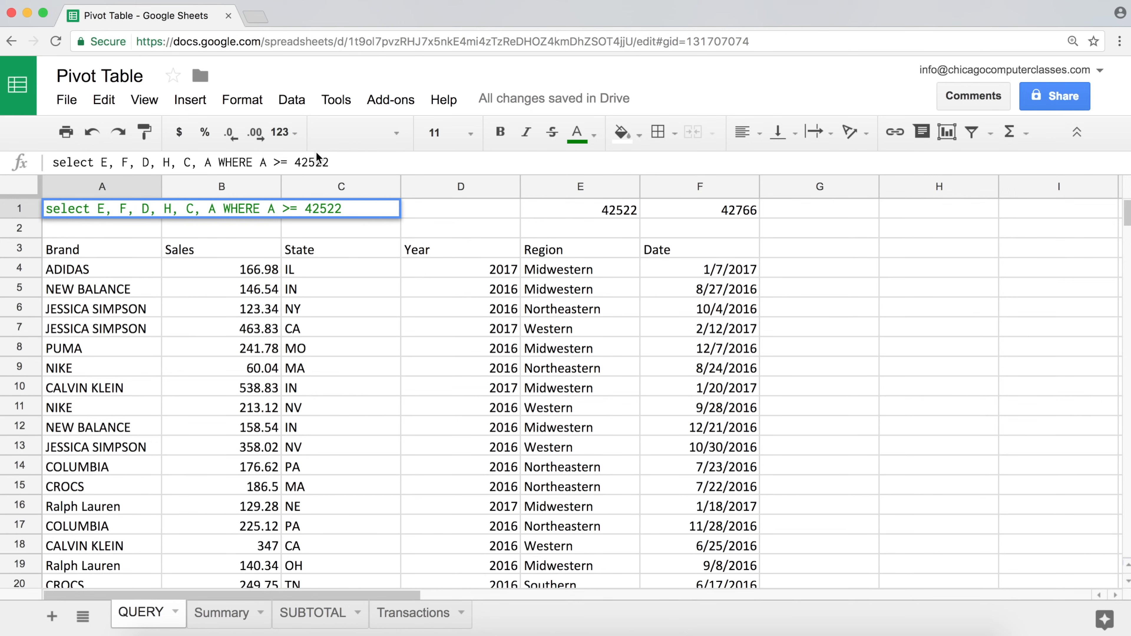
type("AND A")
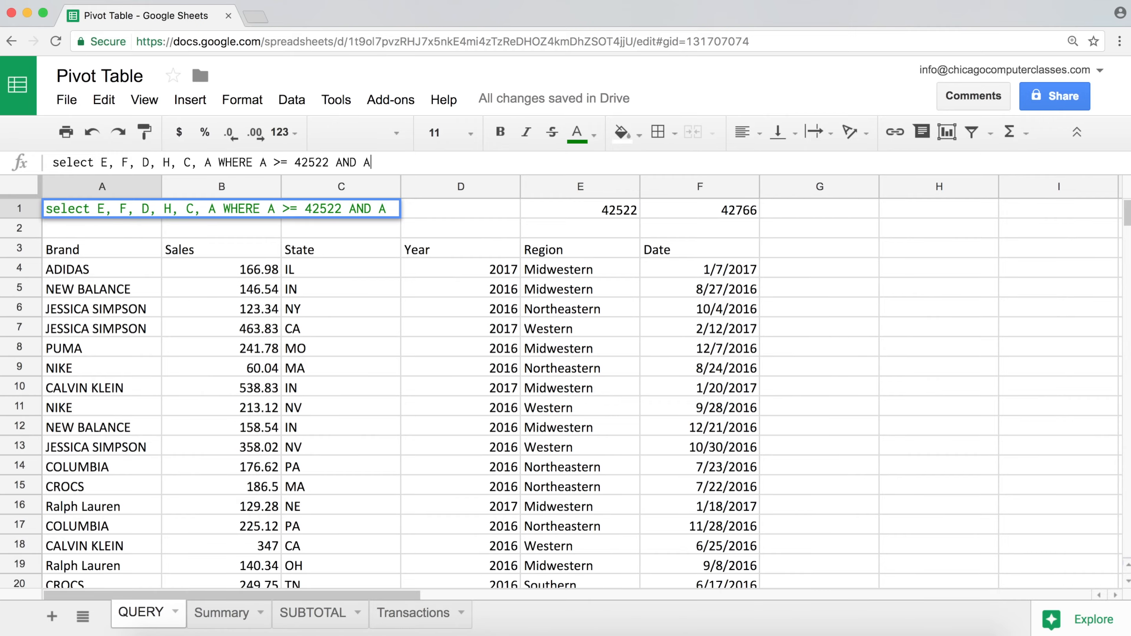
type(" <")
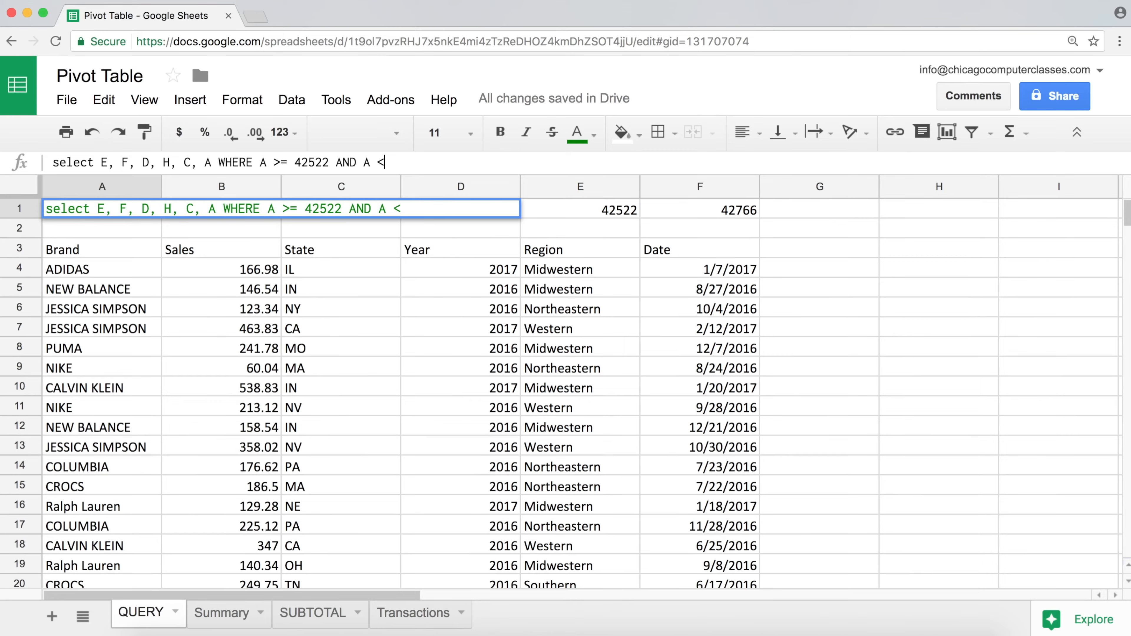
type("=42766")
key("Return")
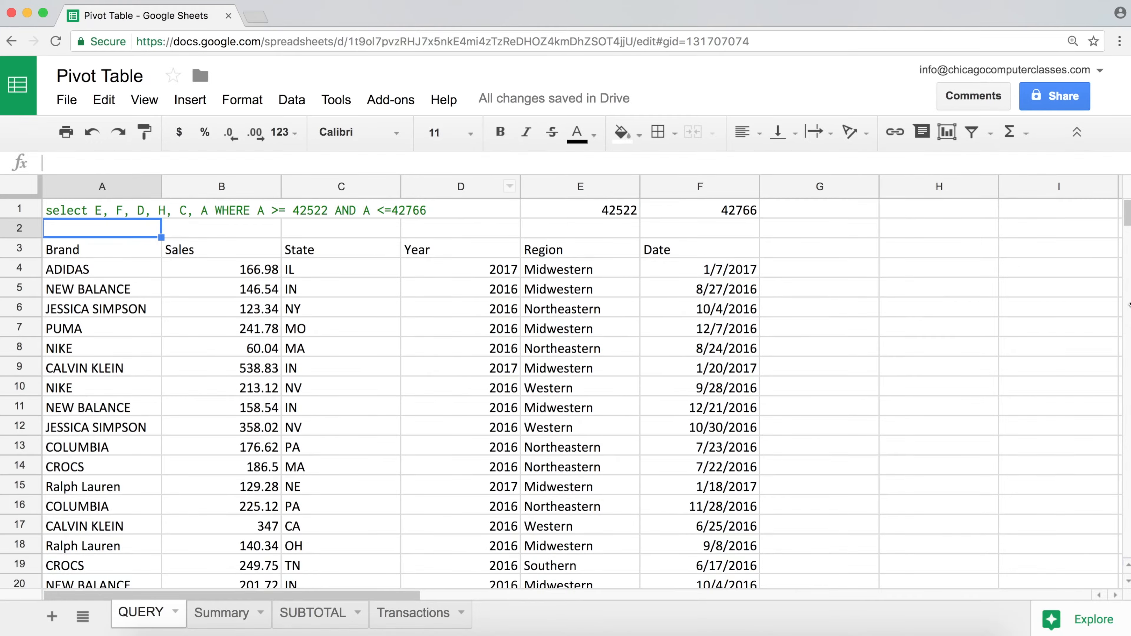
left_click(720, 270)
scroll(726, 312, "down", 5)
key("ctrl+Home")
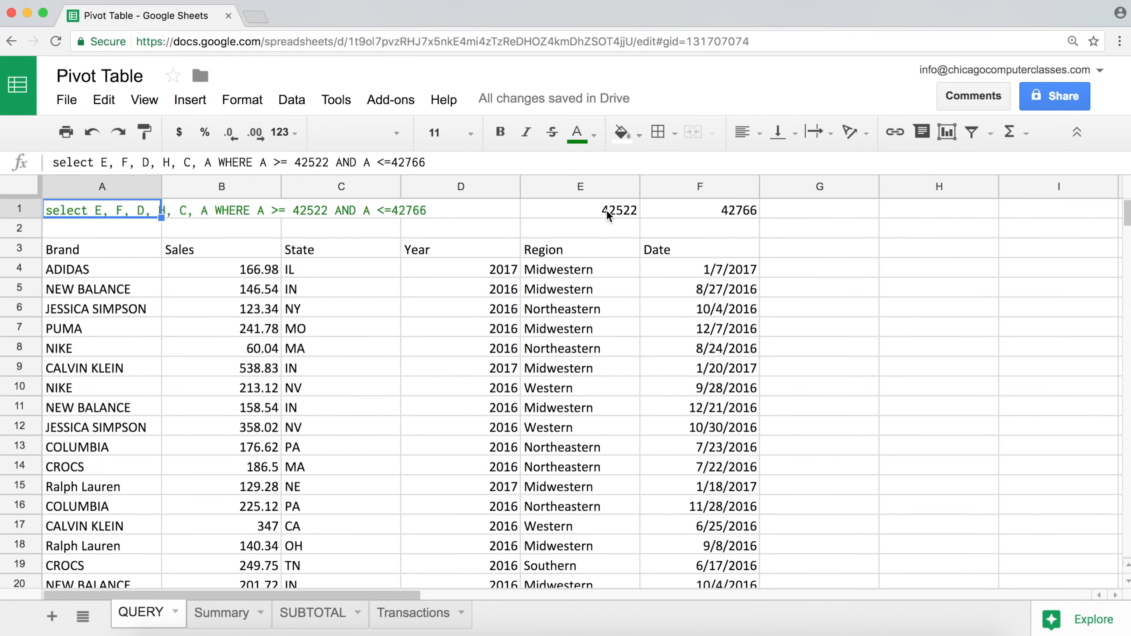
- Format the serial numbers in E1:F1 with the Date number format
left_click_drag(606, 210, 668, 213)
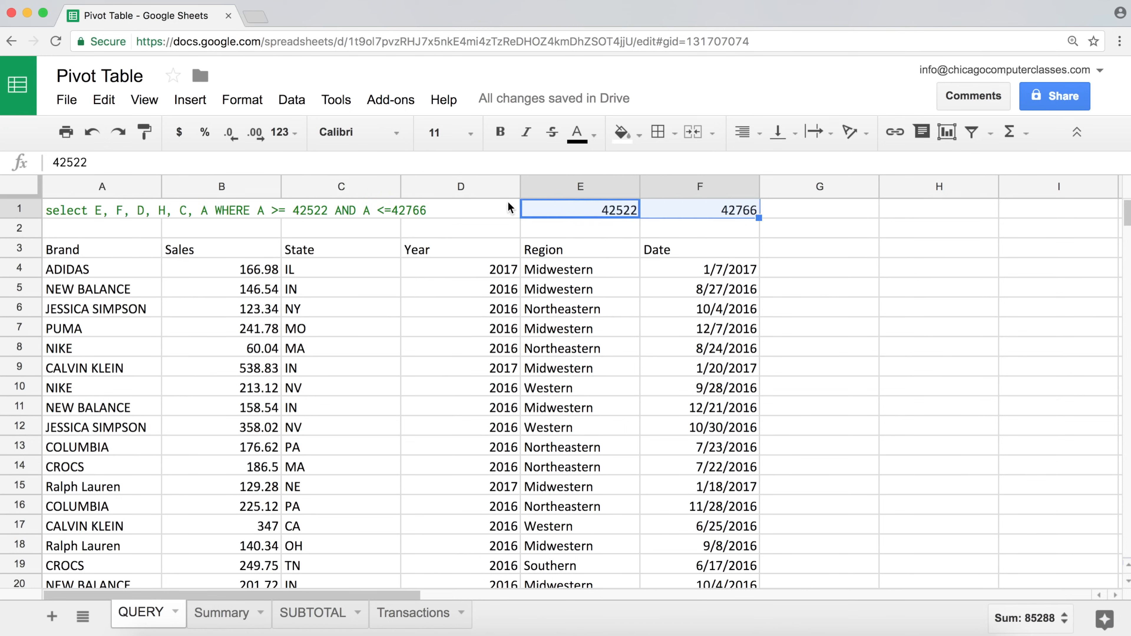
left_click(285, 132)
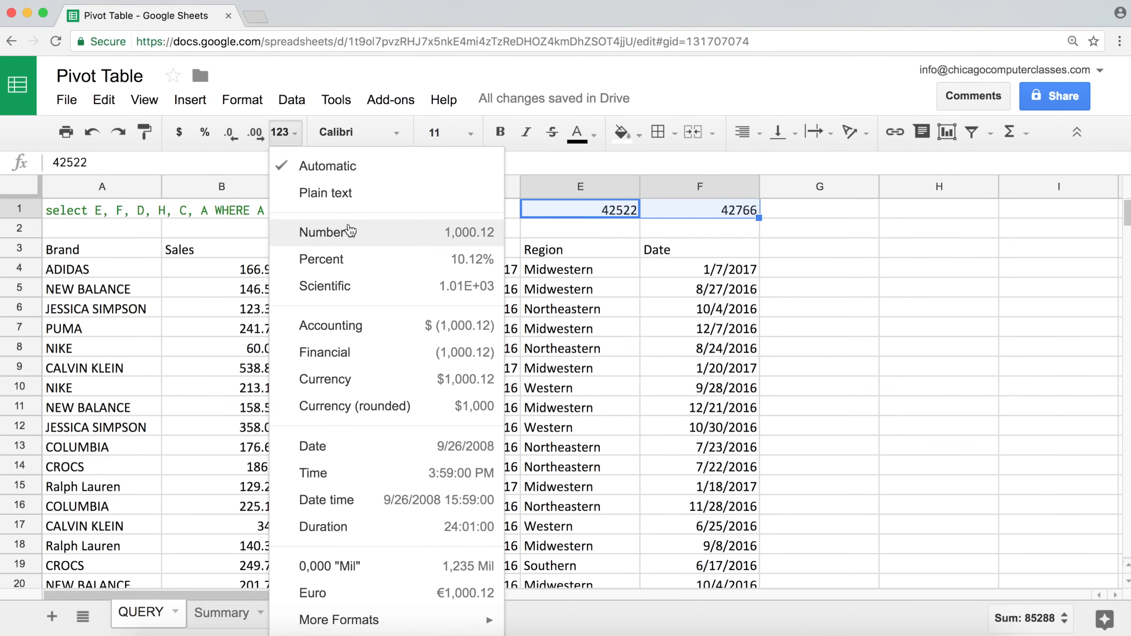
left_click(357, 450)
left_click(648, 213)
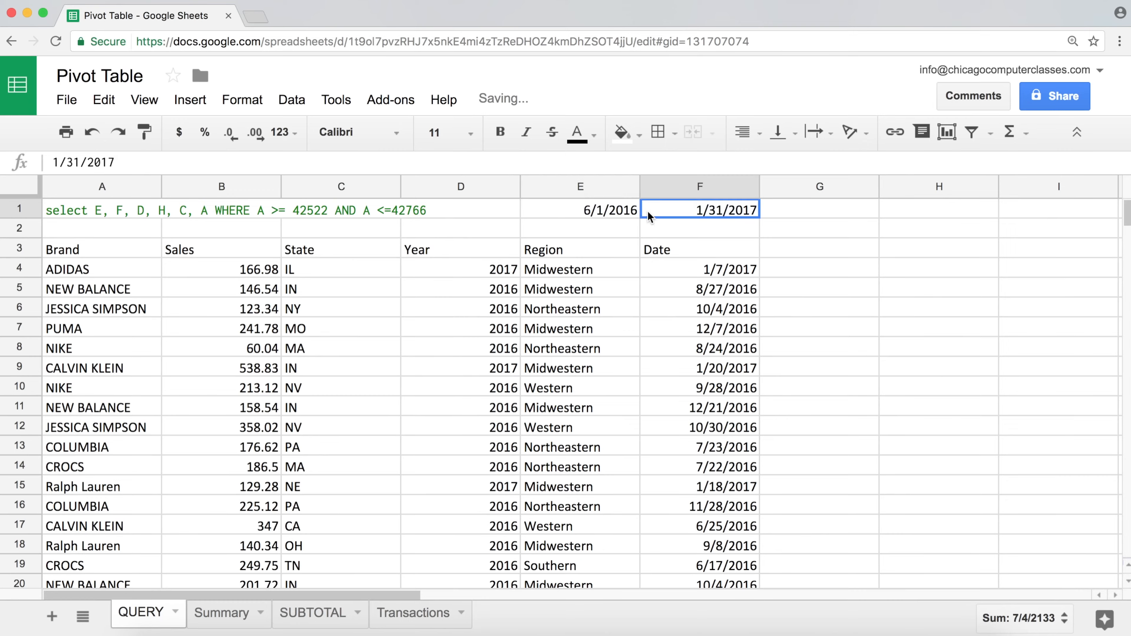
left_click(616, 213)
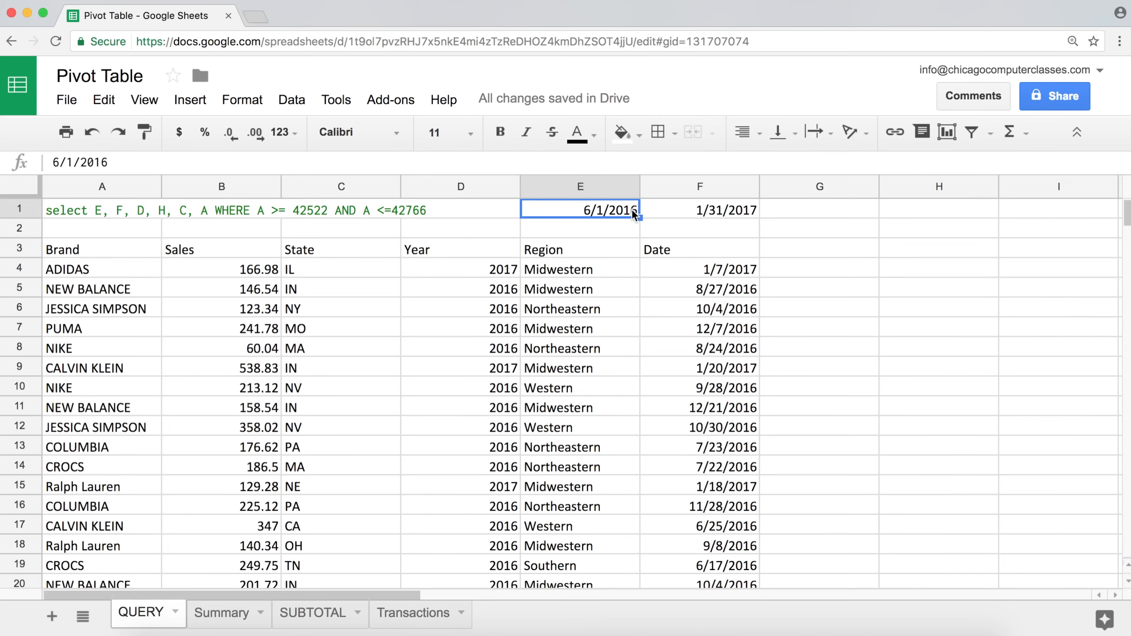
left_click_drag(652, 210, 591, 210)
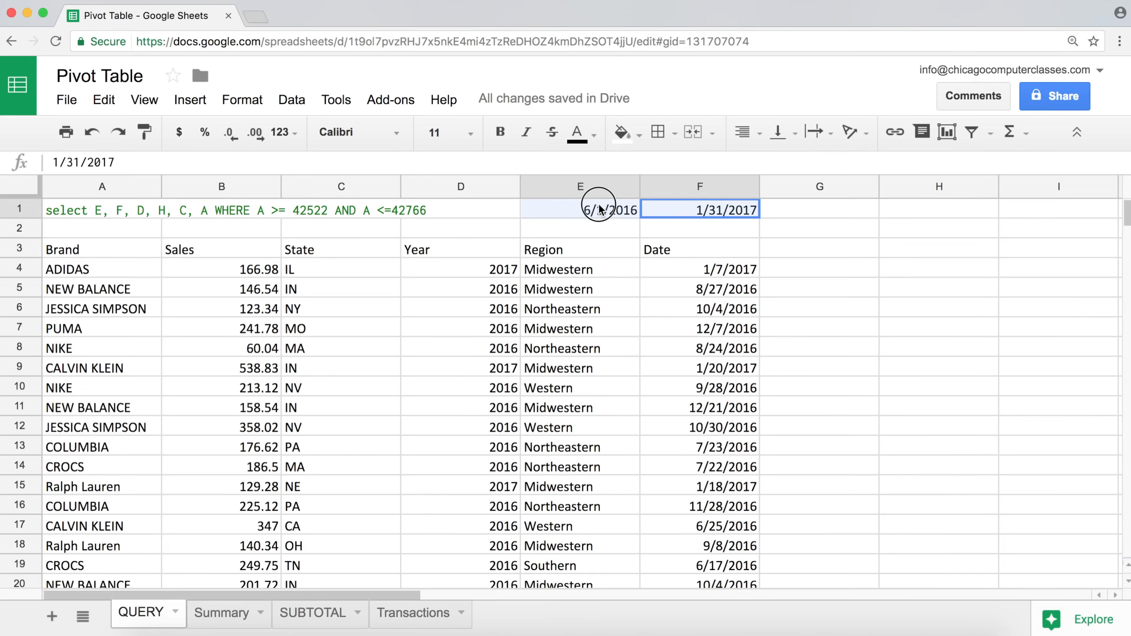
left_click(621, 212)
left_click(711, 213)
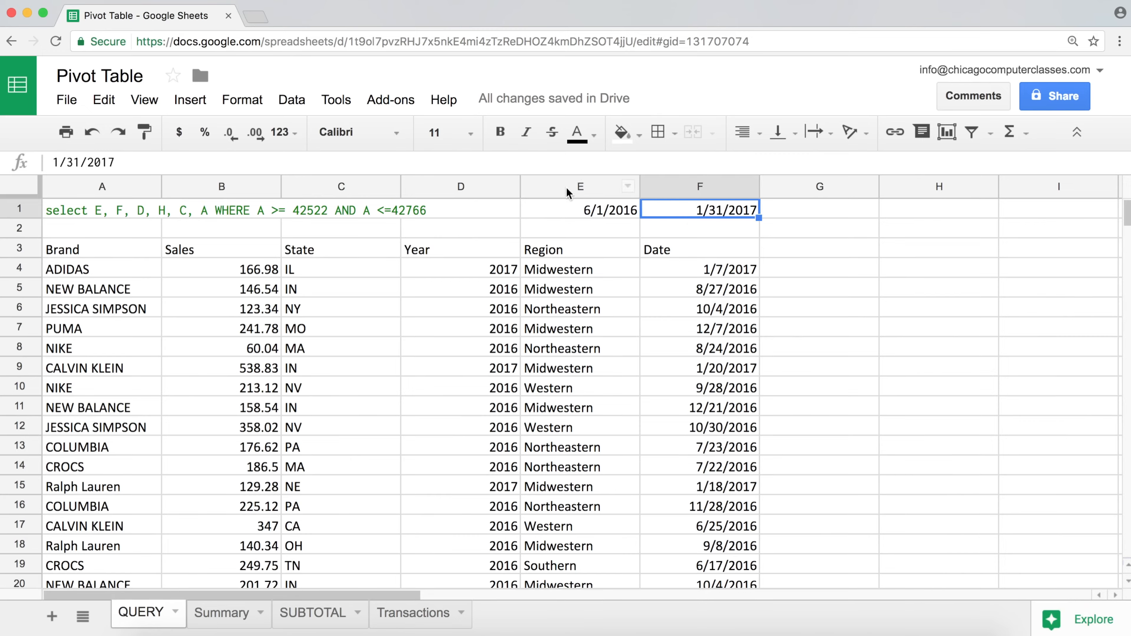
left_click(588, 210)
left_click(682, 210)
- Insert a row above row 1 and label the two date cells Start in E1 and End in F1
right_click(31, 212)
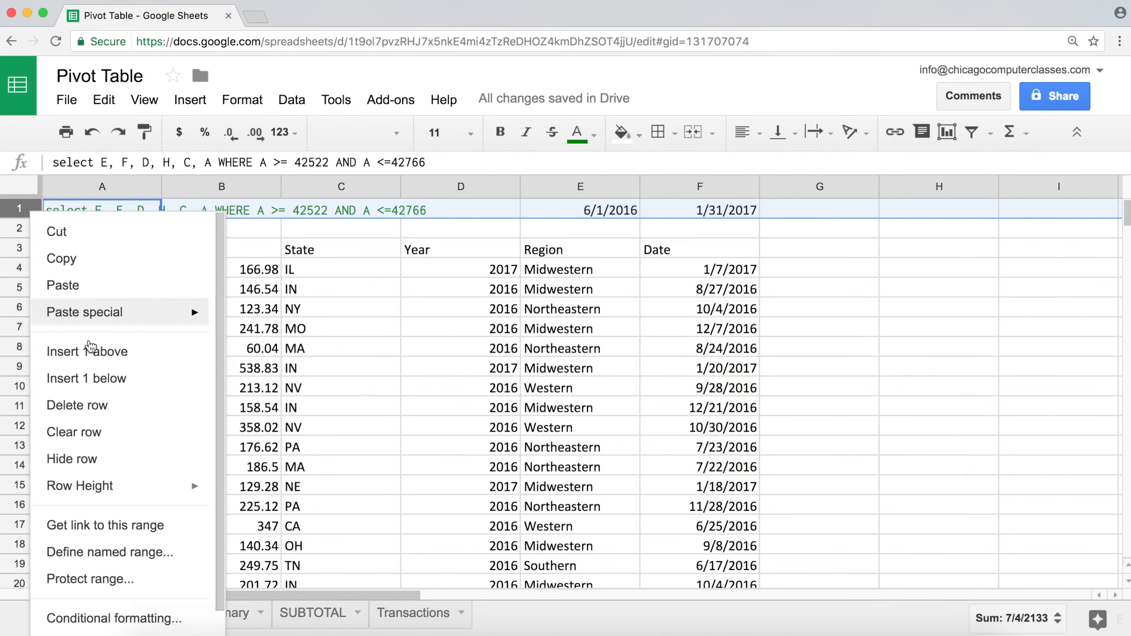
left_click(98, 352)
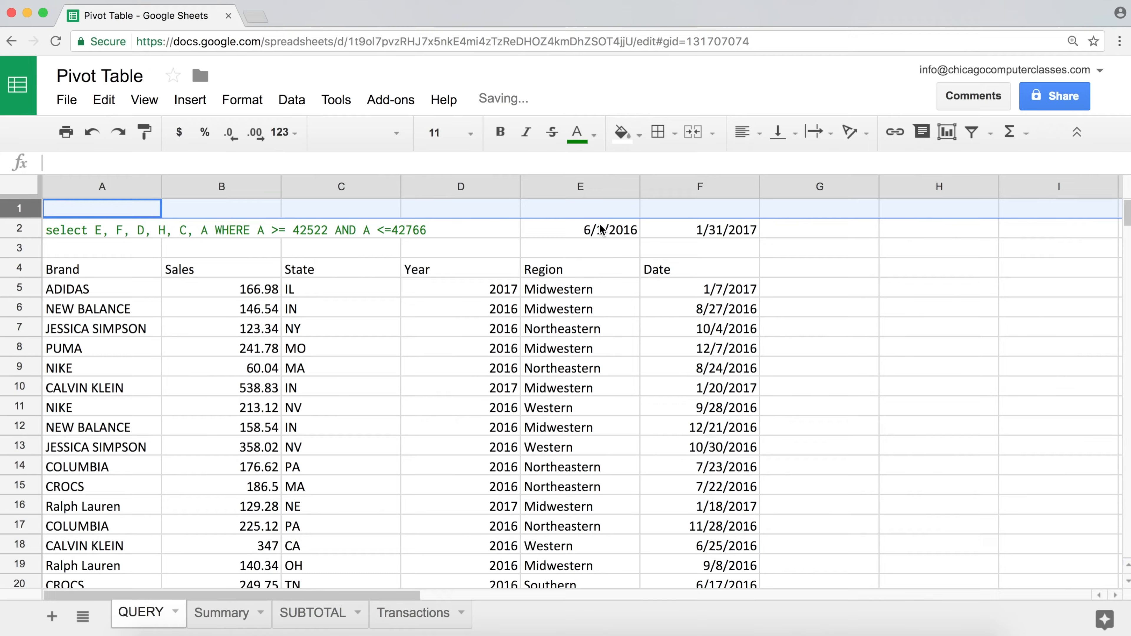
left_click(588, 208)
type("Start")
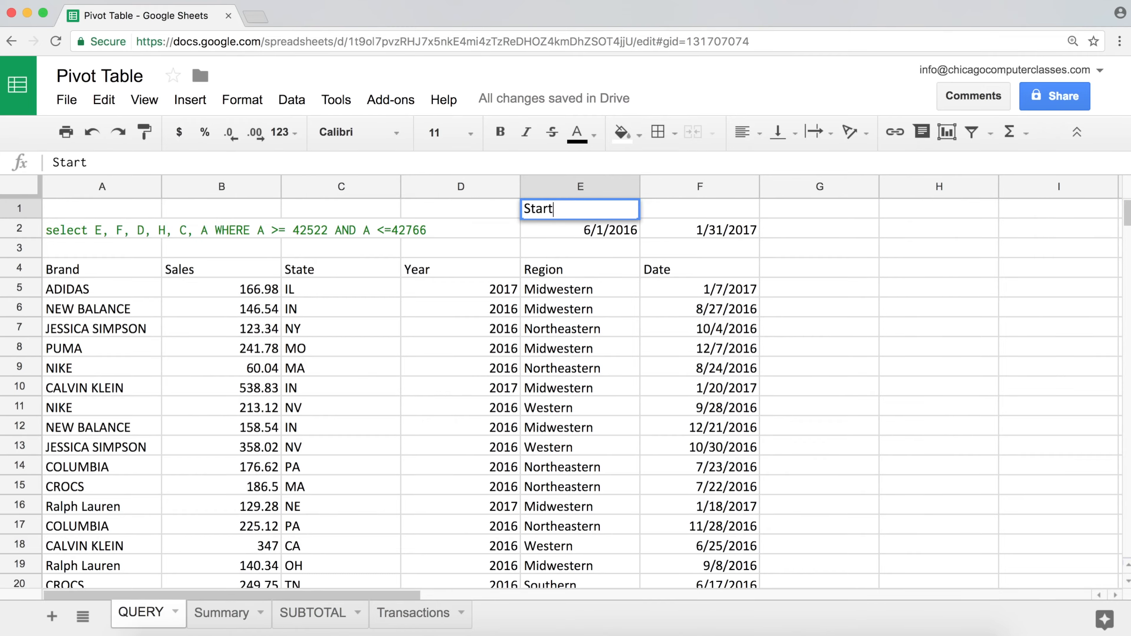
key("Tab")
type("End")
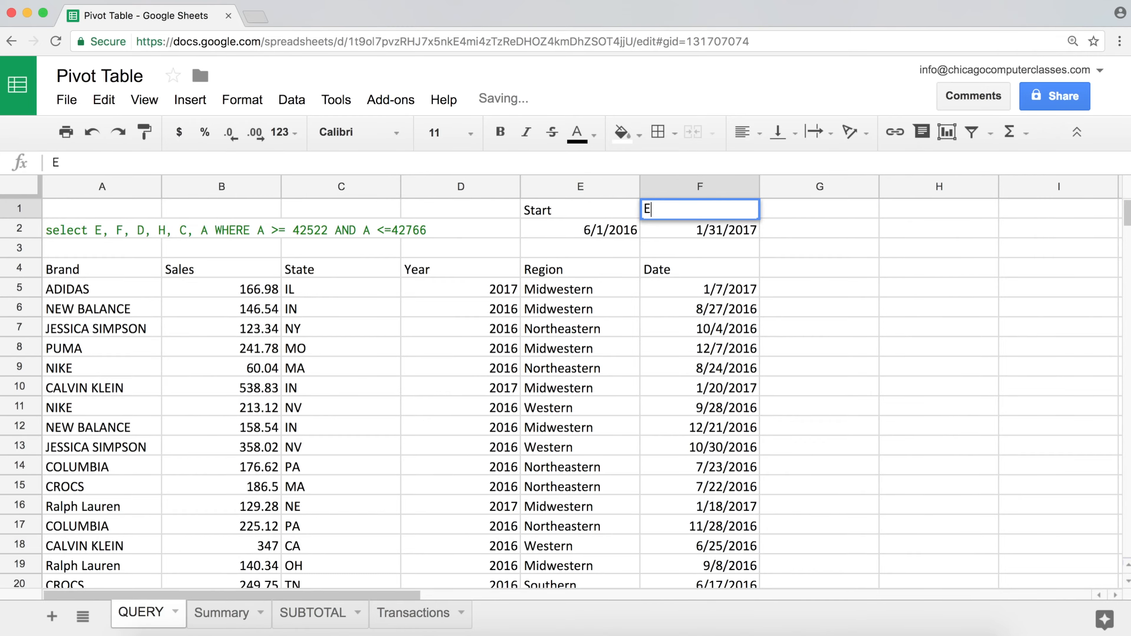
left_click(626, 251)
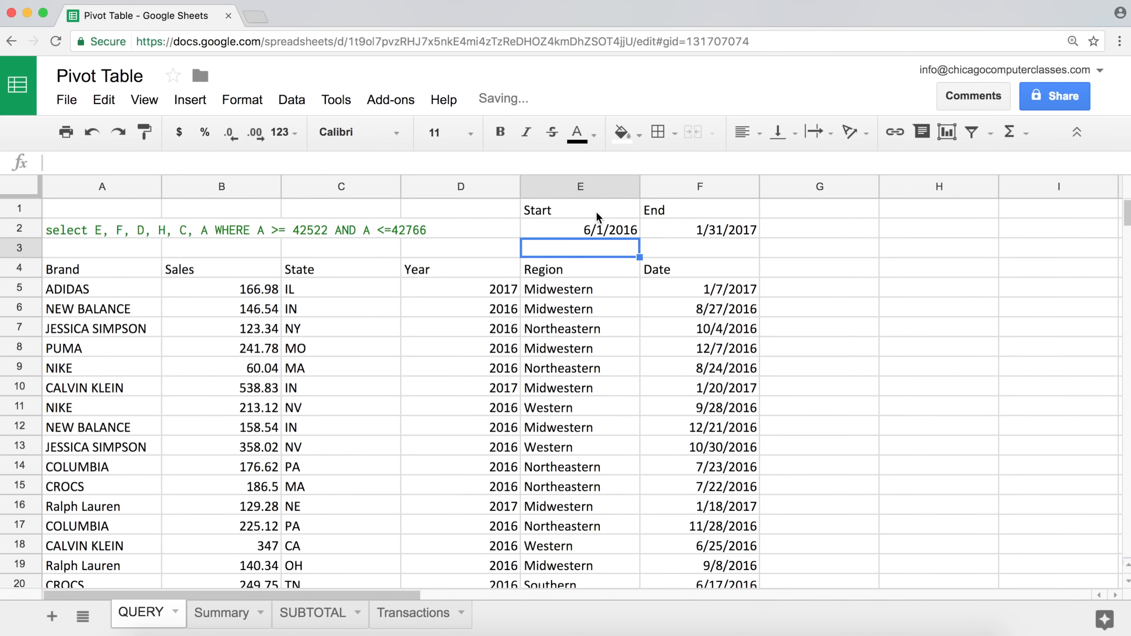
left_click_drag(583, 209, 675, 232)
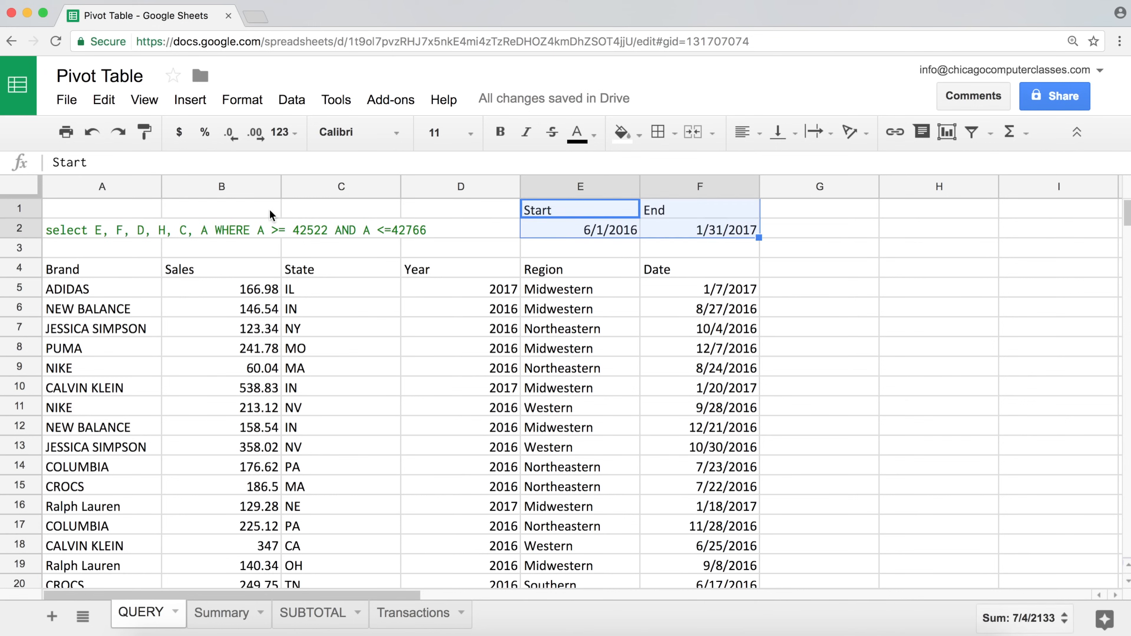
left_click(70, 225)
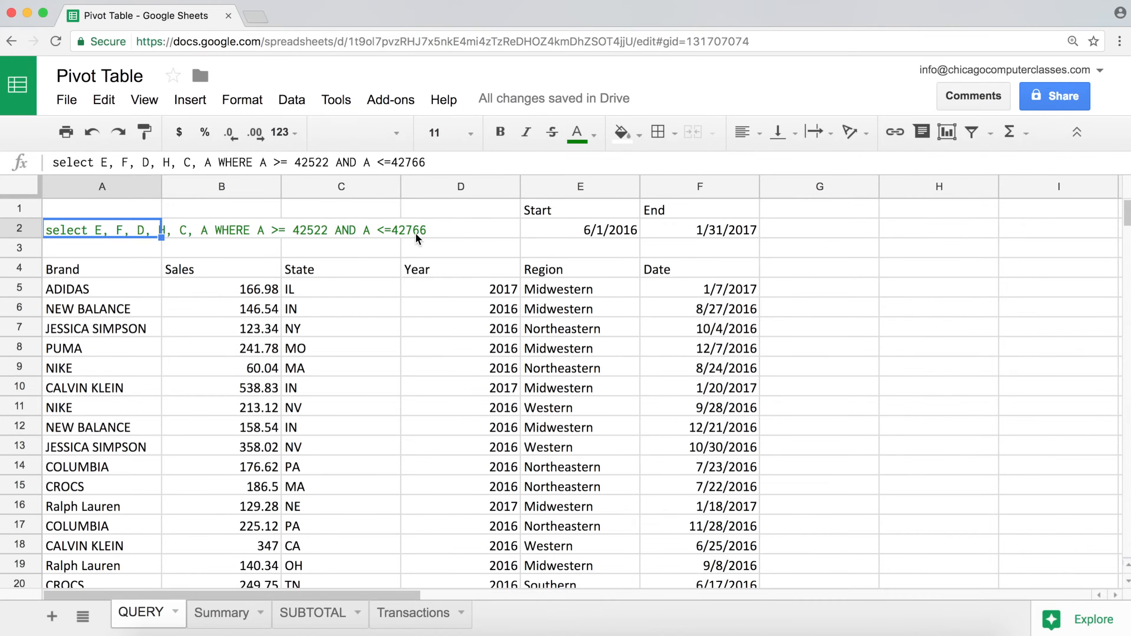
left_click_drag(598, 237, 694, 209)
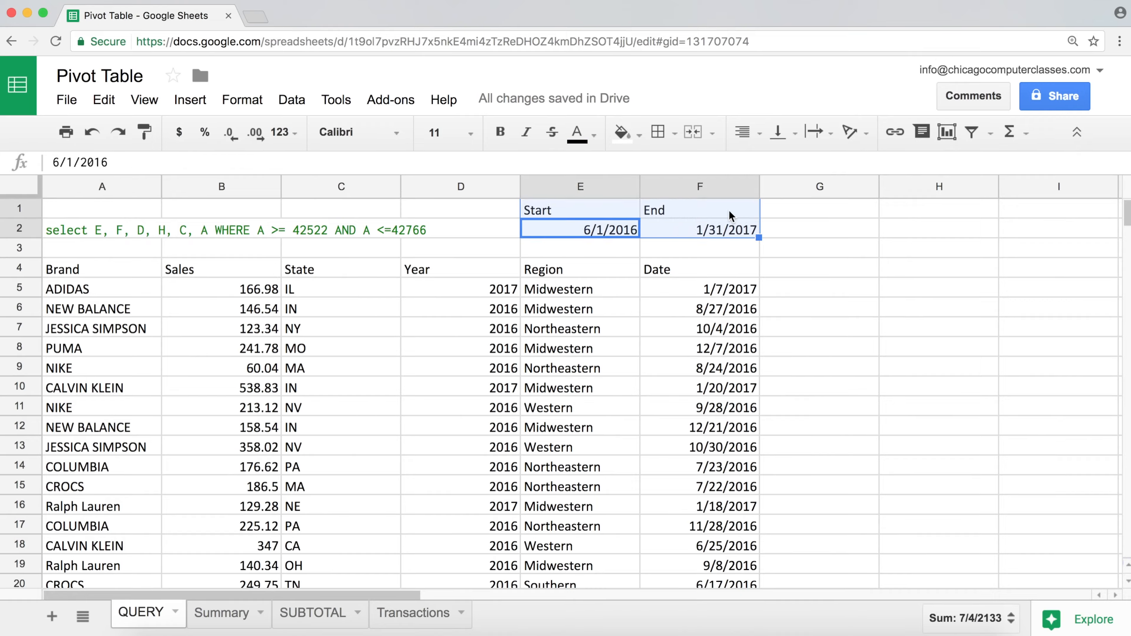
left_click(851, 228)
key("Right")
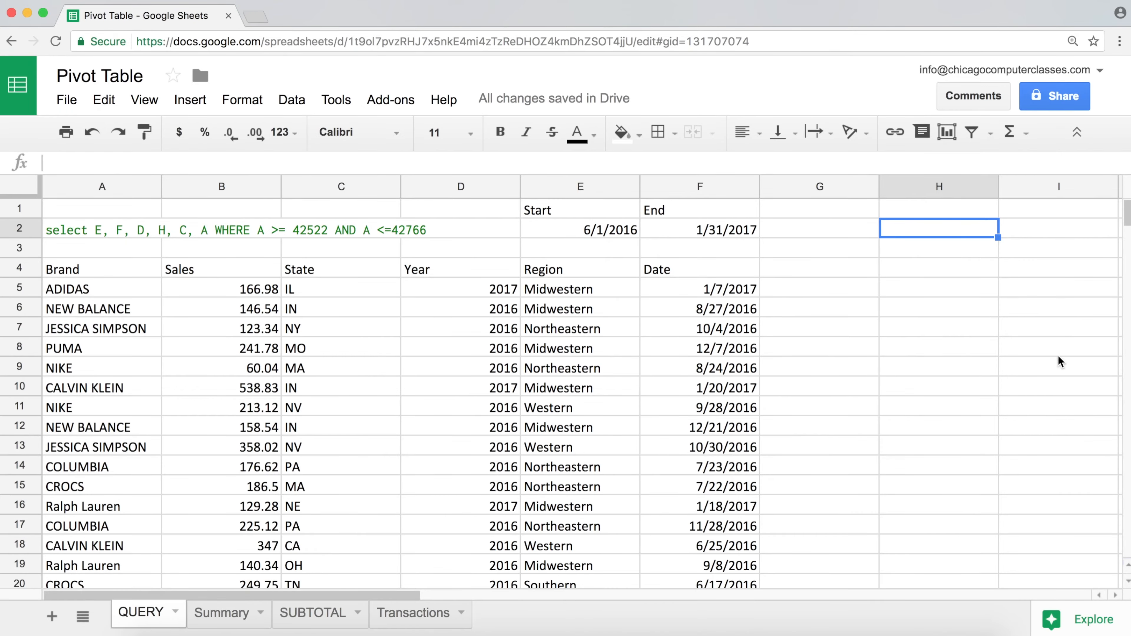
- Enter the sample texts abc in H3 and def in I3
left_click(1115, 596)
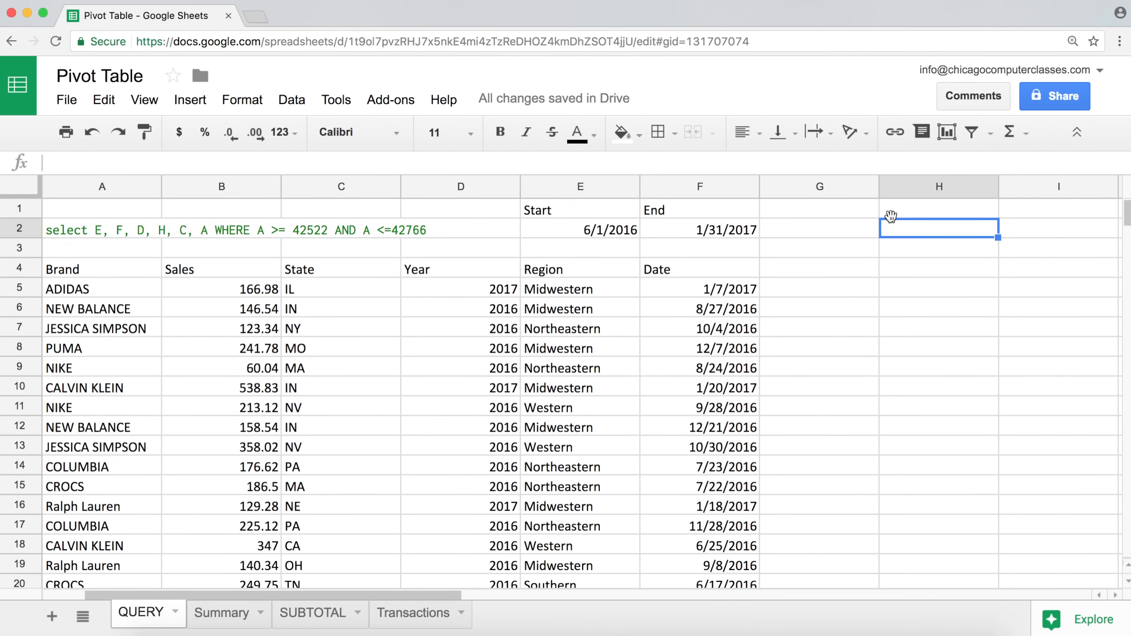
key("Right")
key("Right")
key("Left")
key("Left")
key("Left")
key("Down")
key("Right")
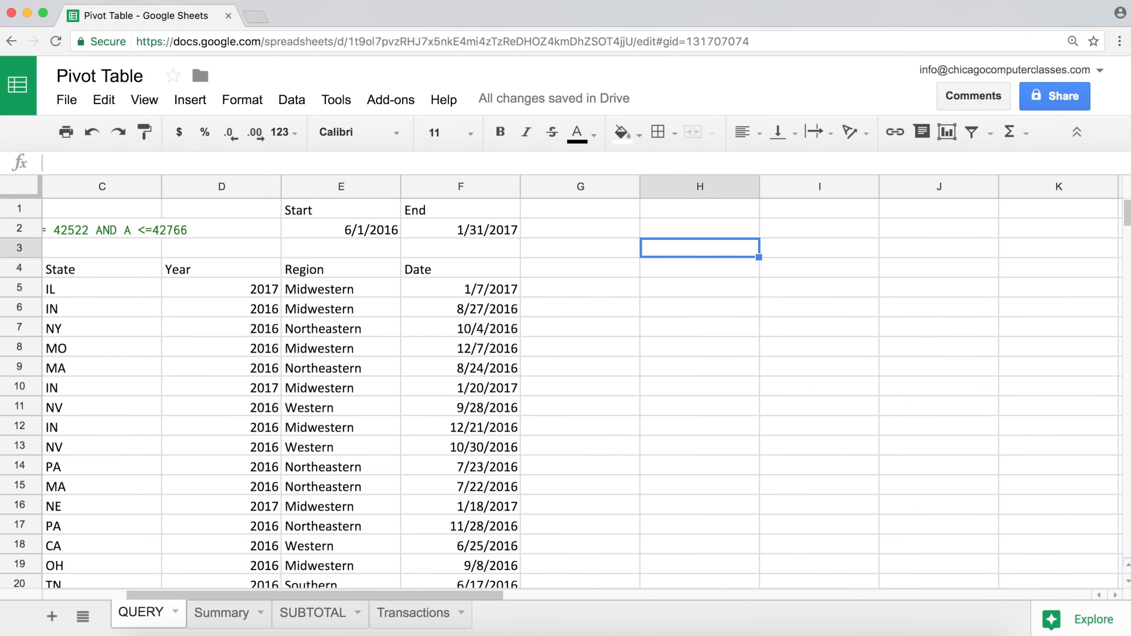
type("abc")
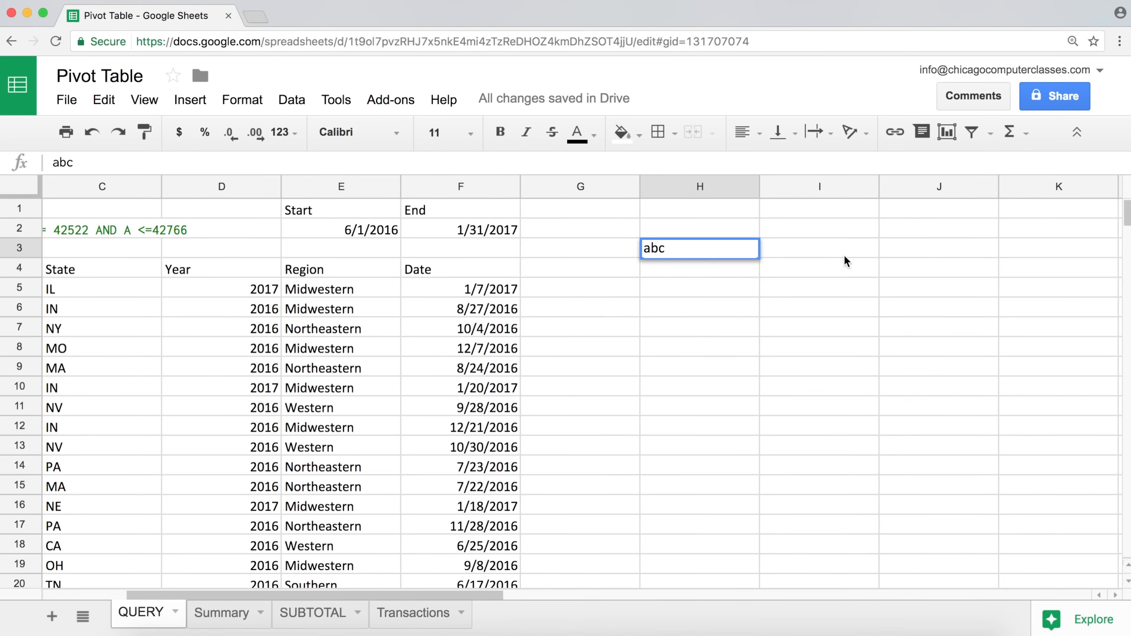
left_click(844, 255)
type("def")
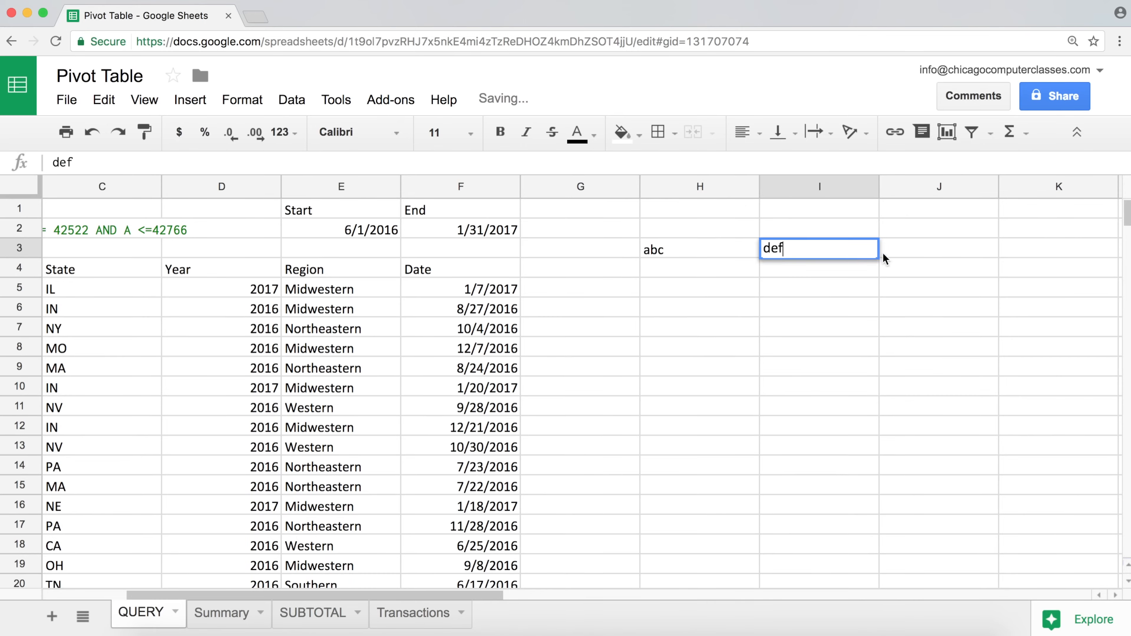
- Join the two sample texts in J3 with the formula =H3&I3
left_click(903, 252)
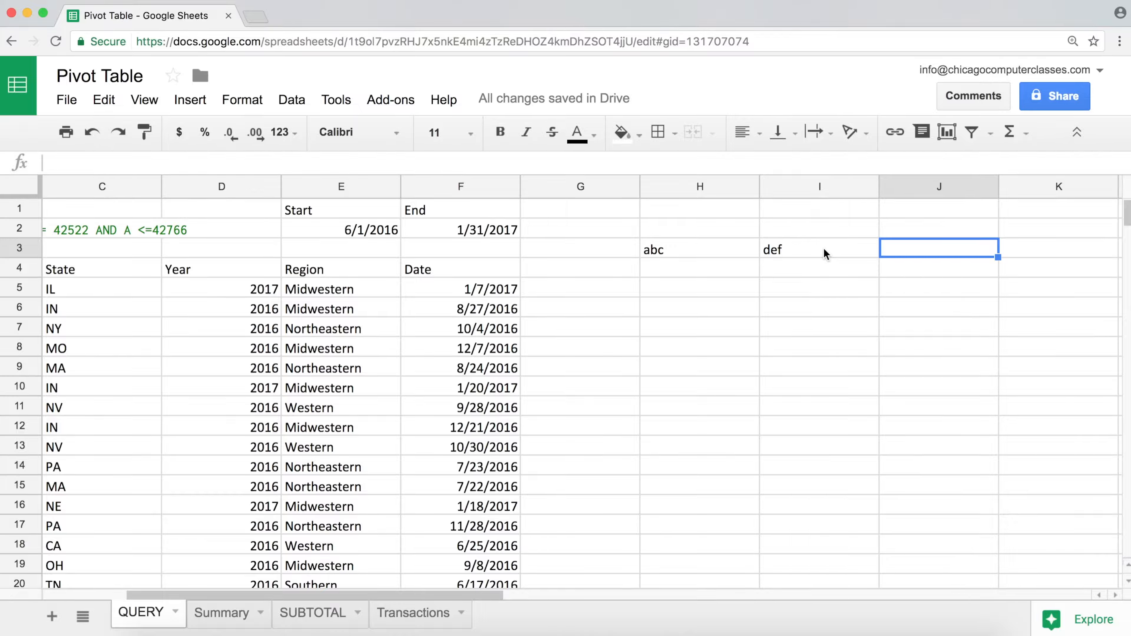
type("=")
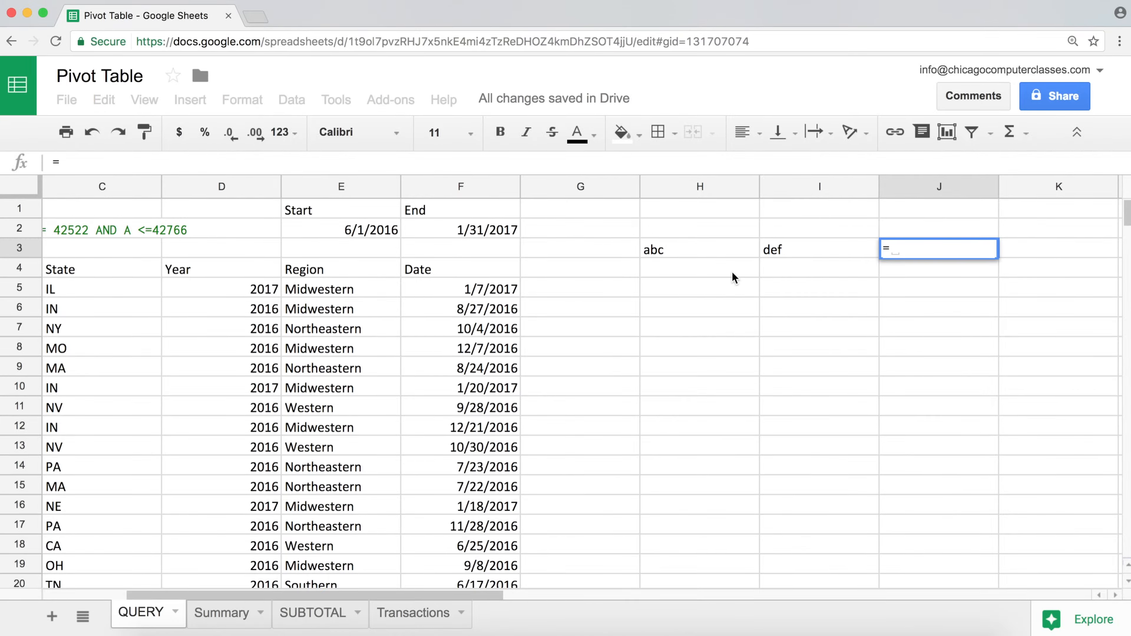
left_click(684, 250)
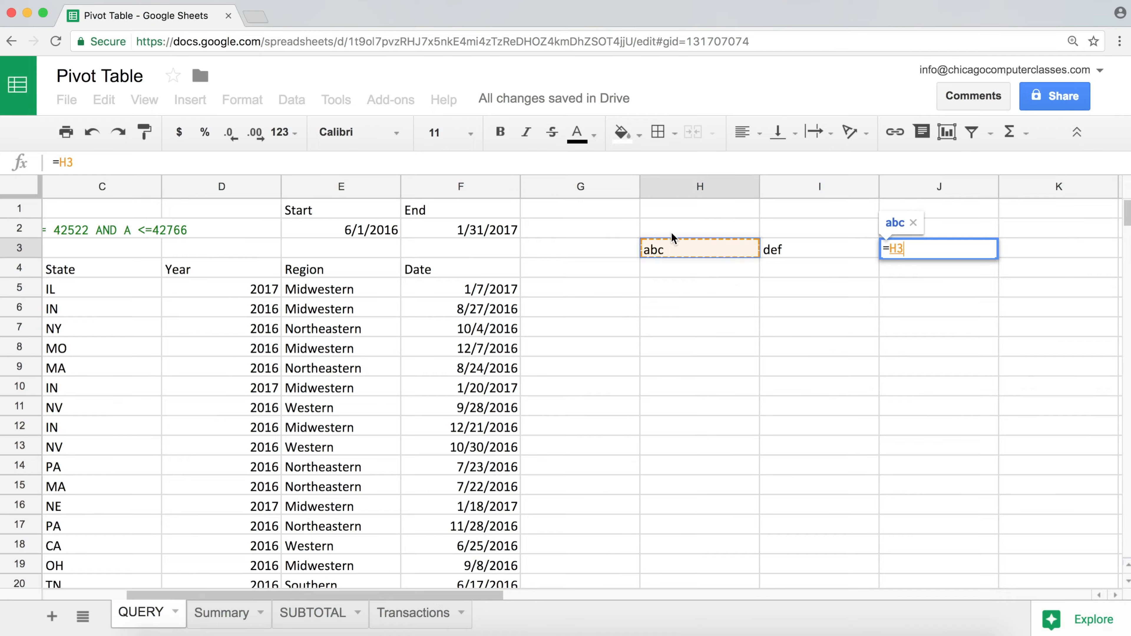
type("&")
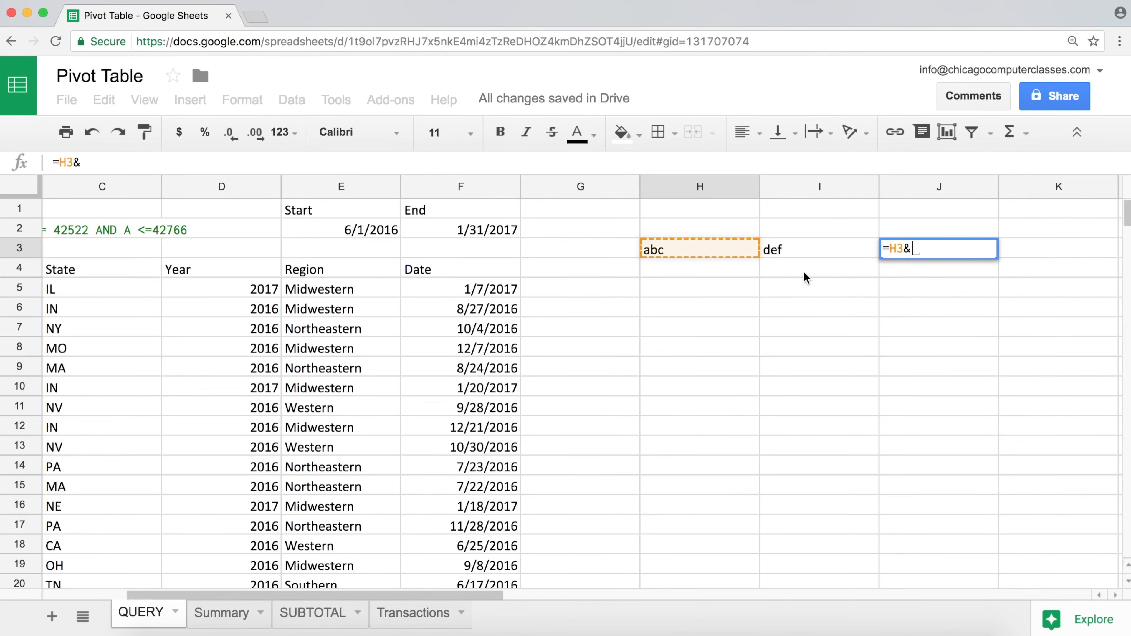
left_click(807, 252)
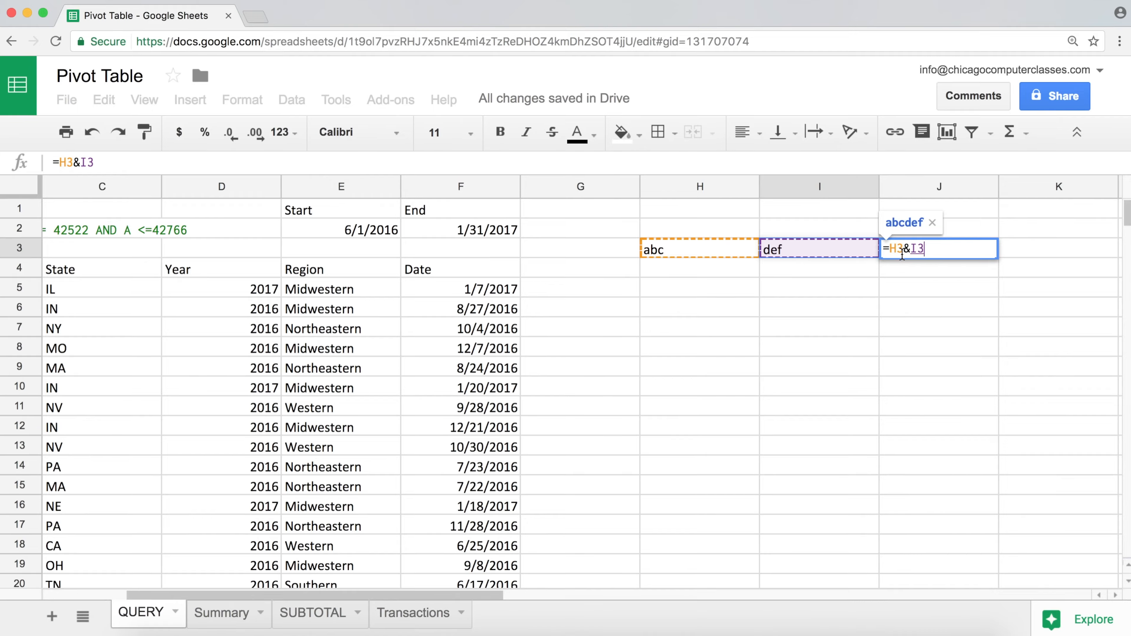
left_click_drag(902, 252, 889, 250)
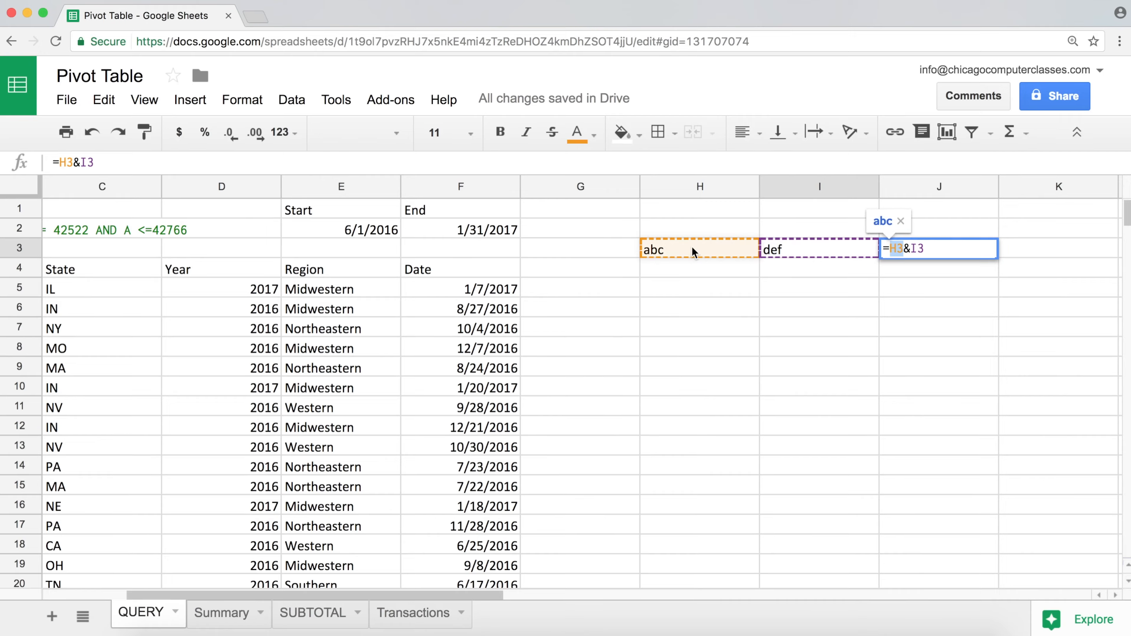
left_click(923, 250)
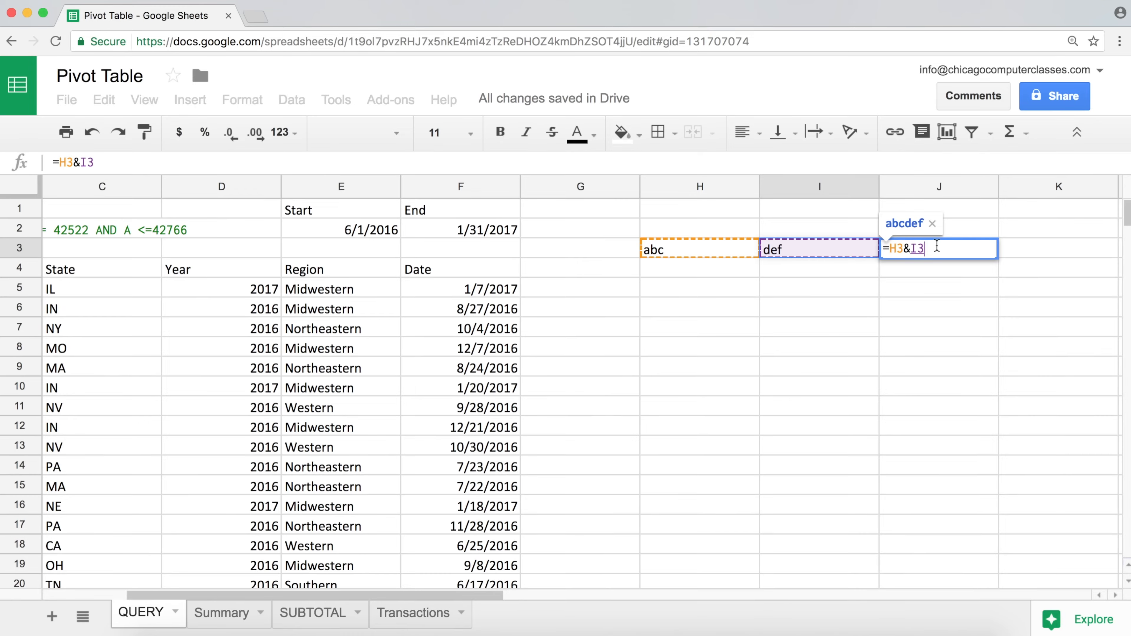
key("Return")
left_click(895, 253)
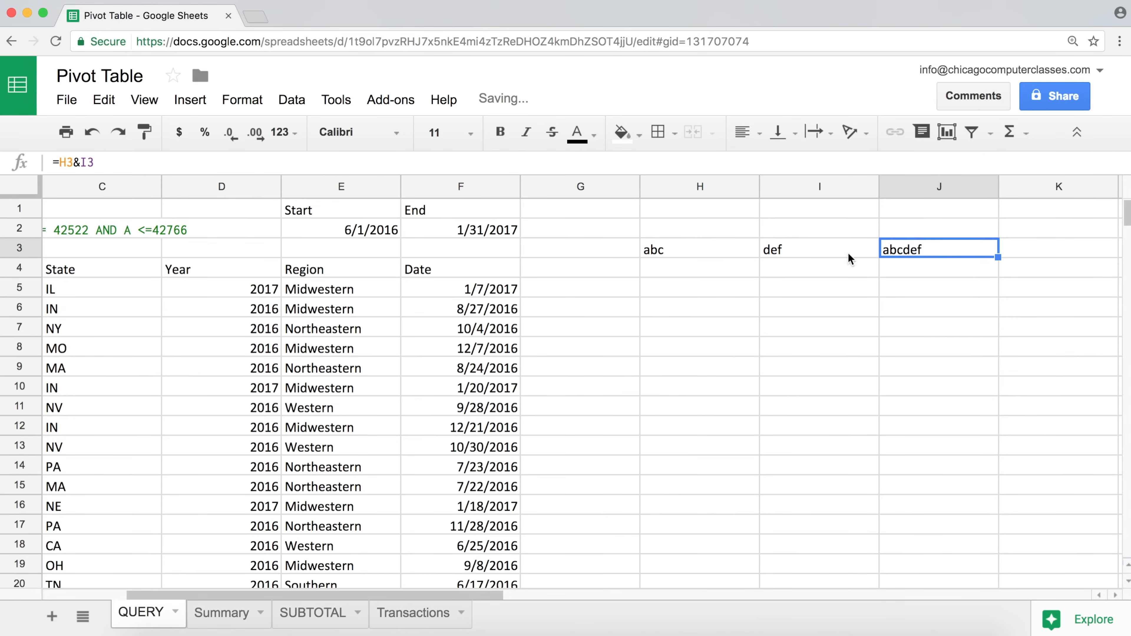
- Replace the I3 reference in J3's formula with the literal text "mytext", keeping the join to H3
double_click(903, 246)
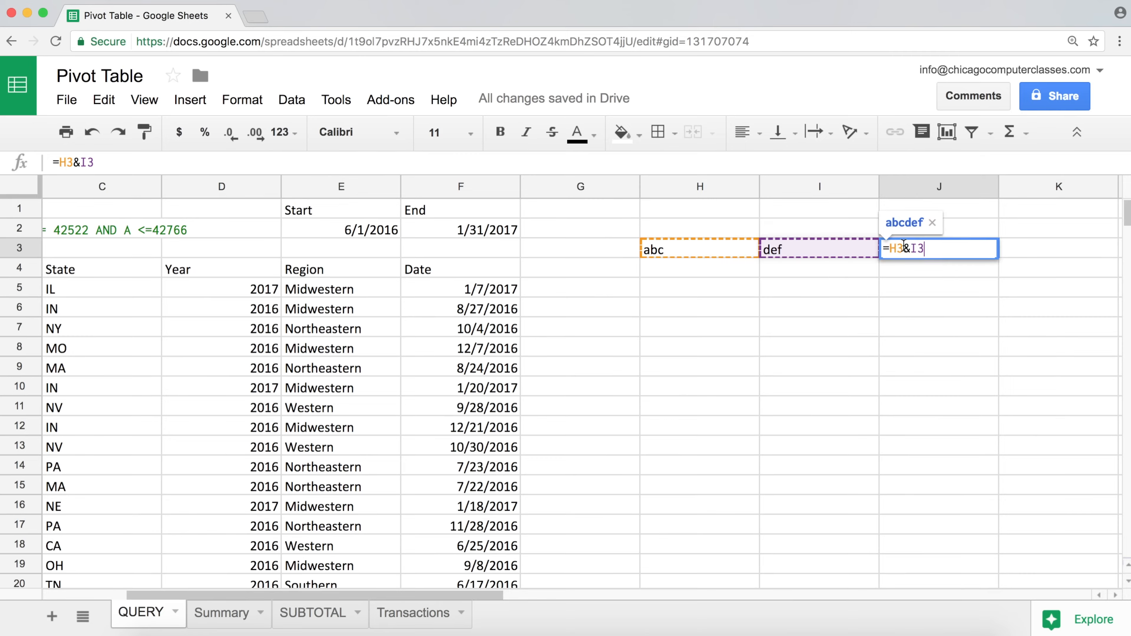
left_click(930, 250)
key("BackSpace")
key("BackSpace")
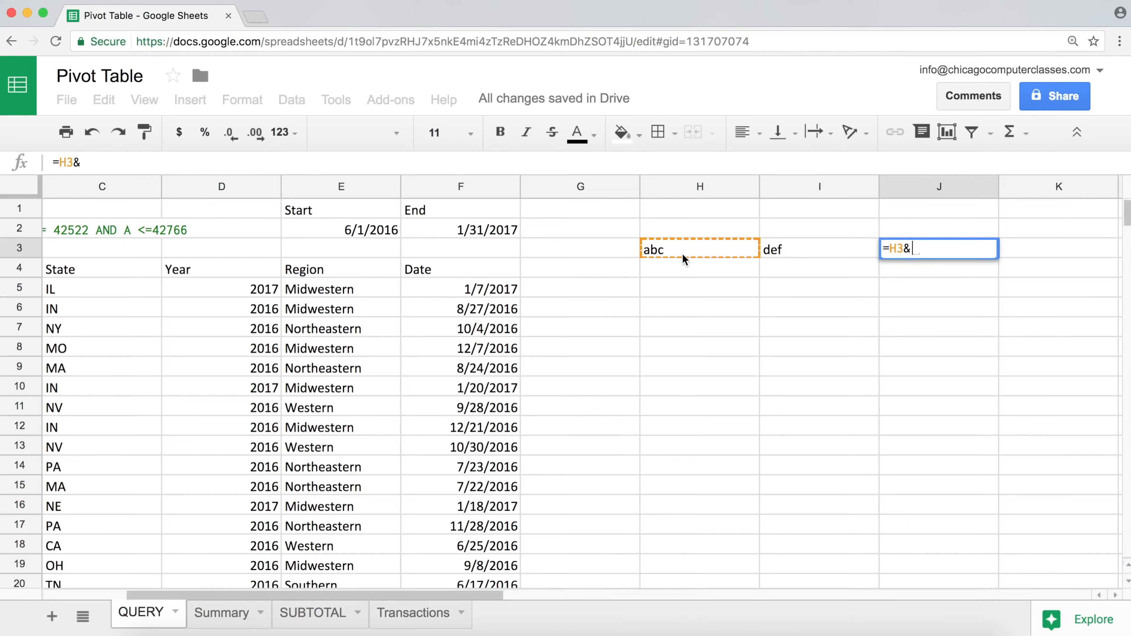
type("\"")
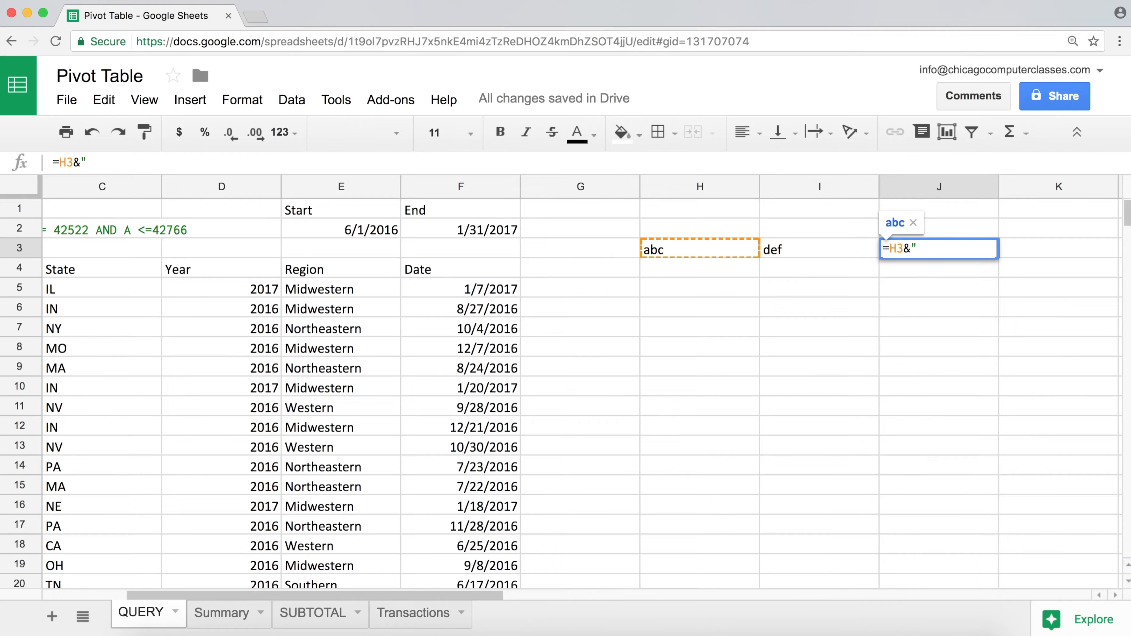
type("mytext")
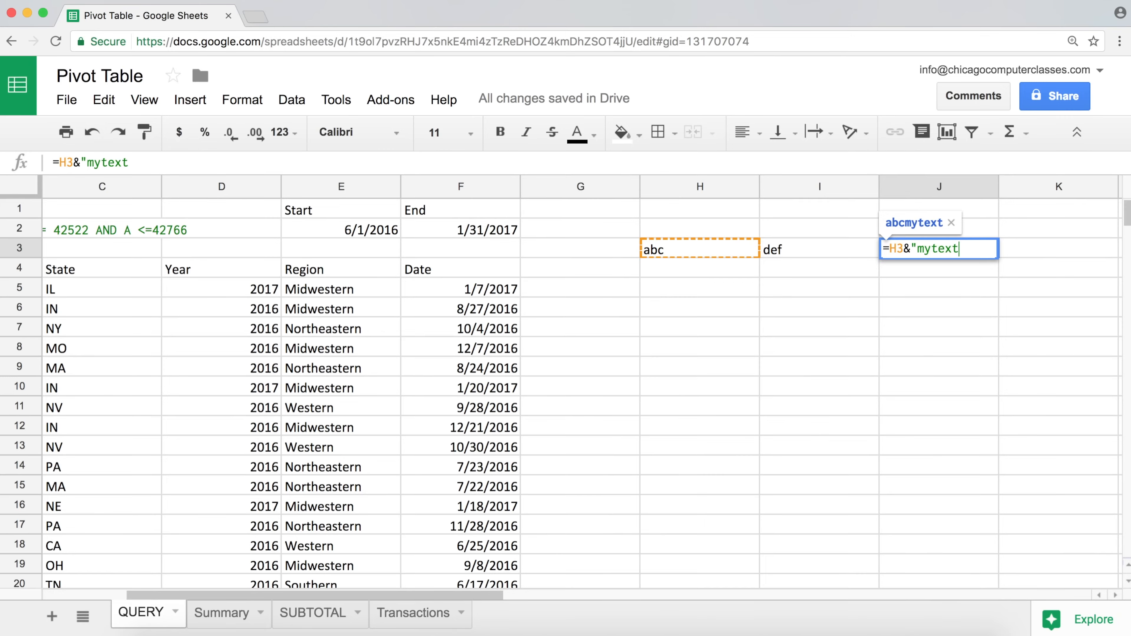
- Add a space before mytext in J3 and commit the formula as =H3&" mytext"
left_click(920, 249)
left_click(971, 248)
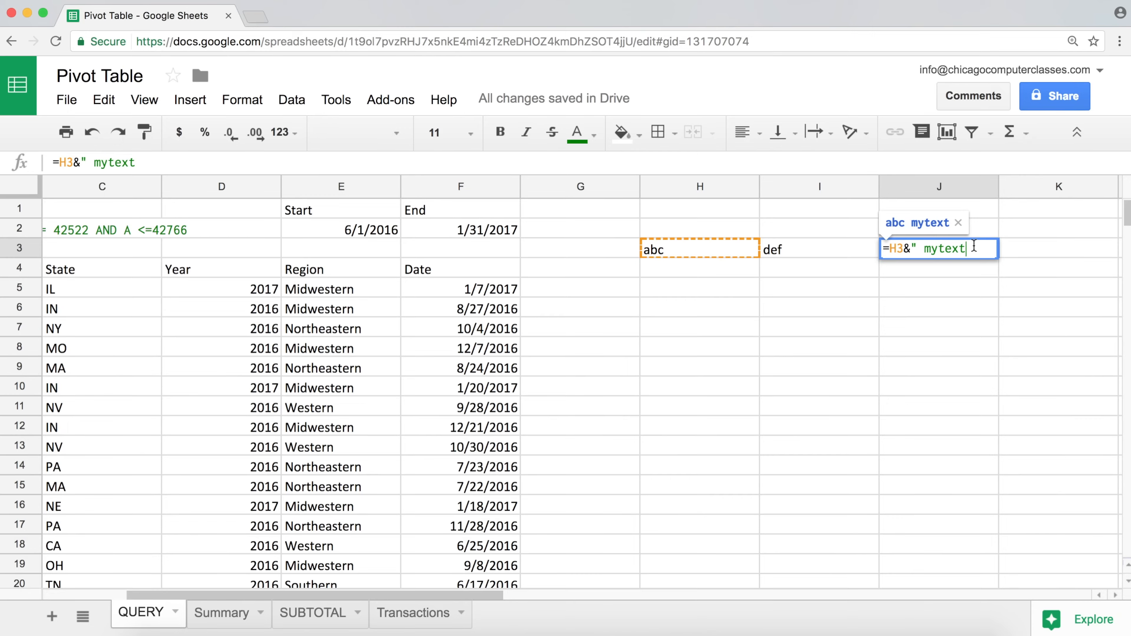
key("shift+Return")
type("\"")
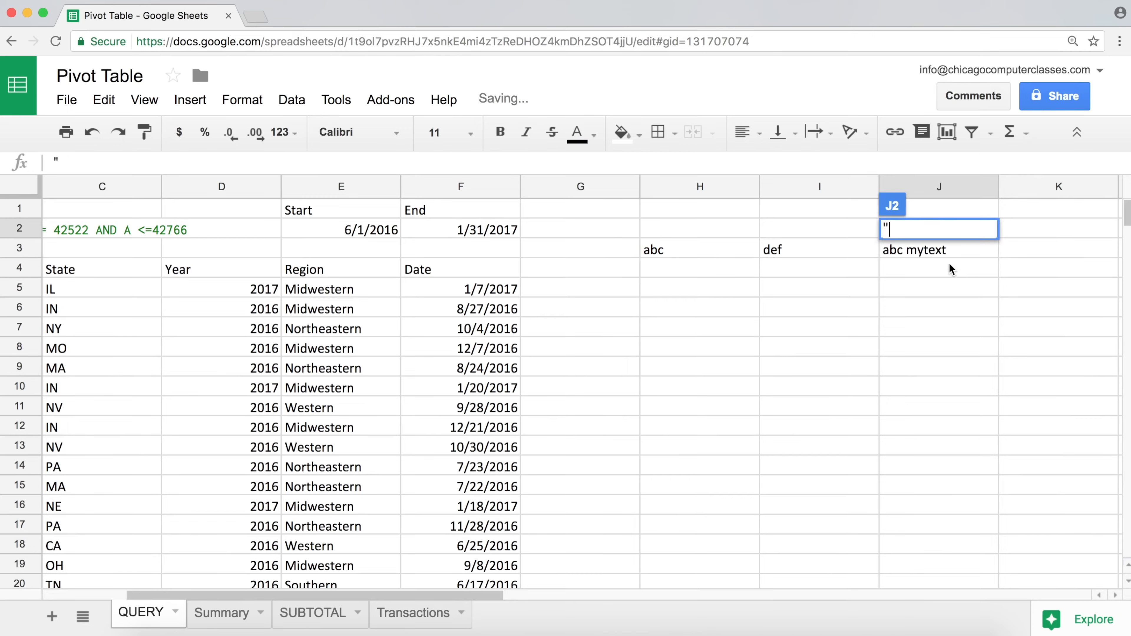
key("Escape")
left_click(903, 252)
double_click(924, 250)
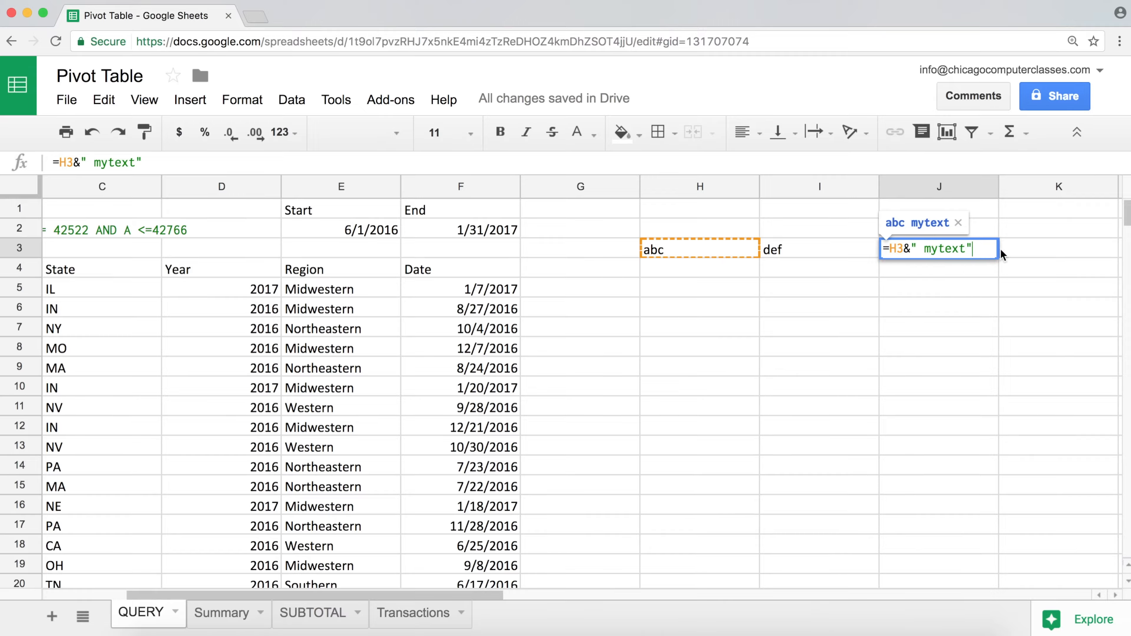
key("Return")
- Append the second sample text to J3's formula, making it =H3&" mytext"&I3
left_click(969, 248)
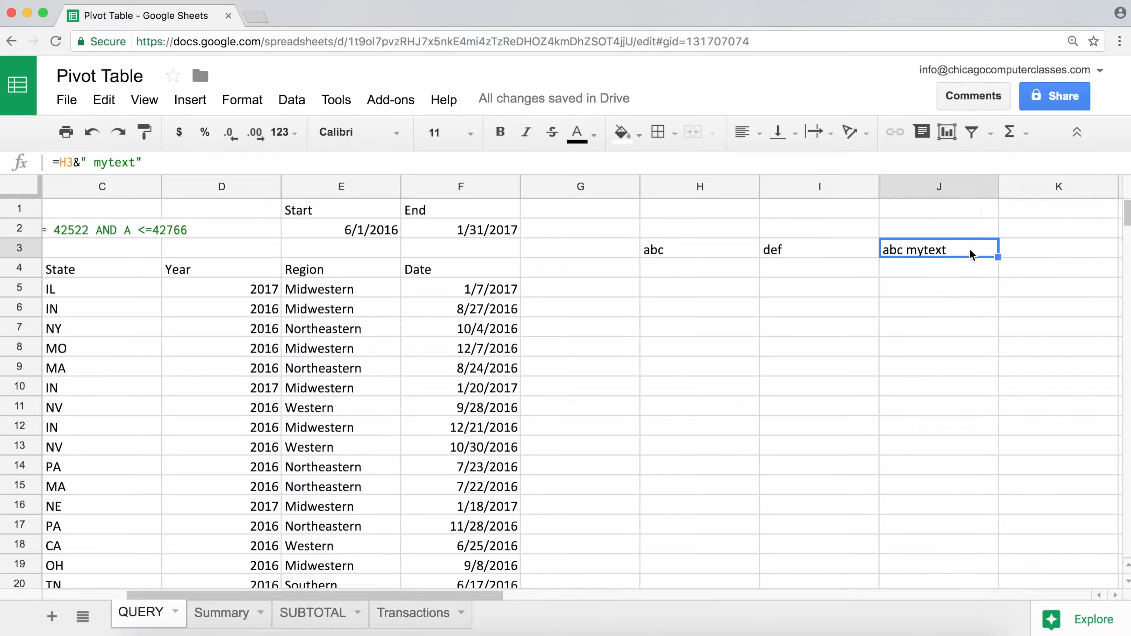
double_click(970, 248)
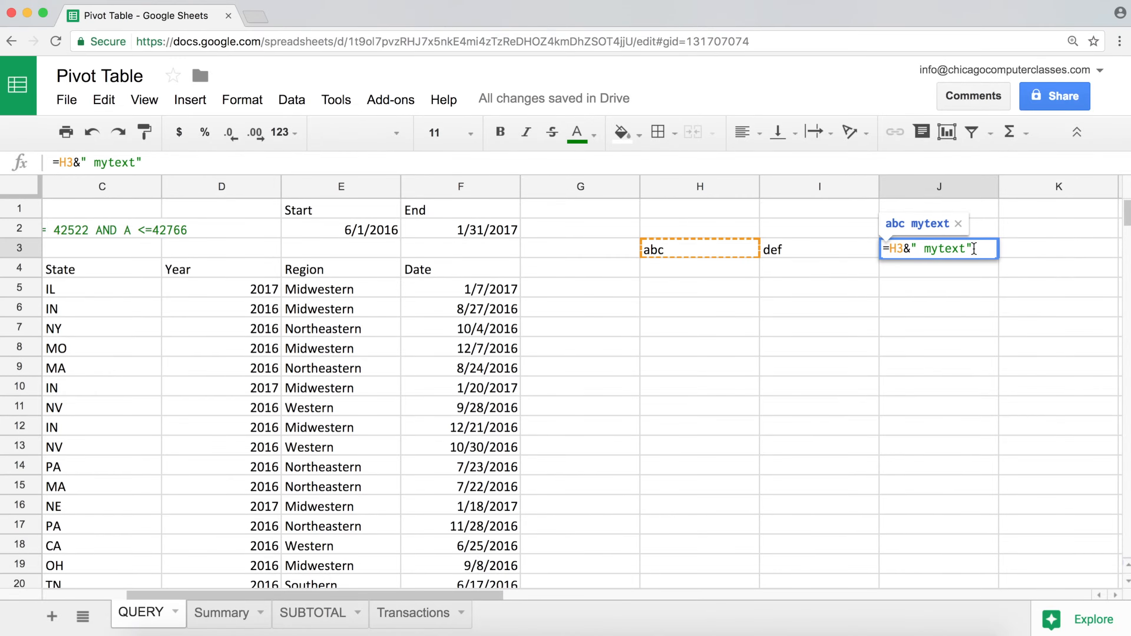
type("&")
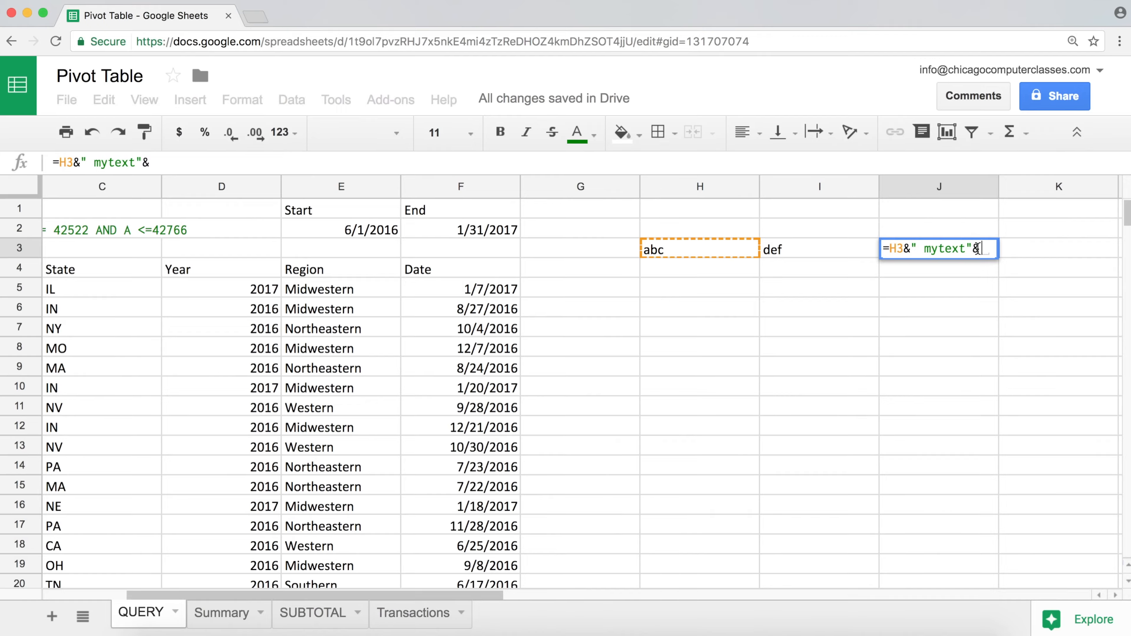
left_click(809, 250)
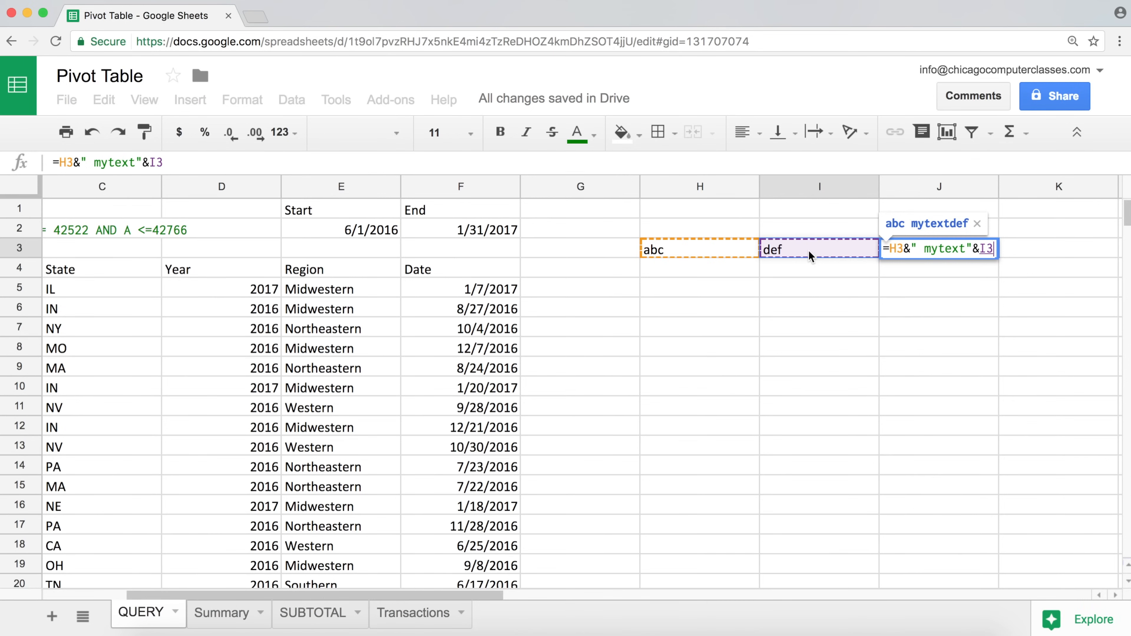
key("Return")
- Examine how J3's formula combines the texts of H3 and I3 with the literal text
double_click(917, 252)
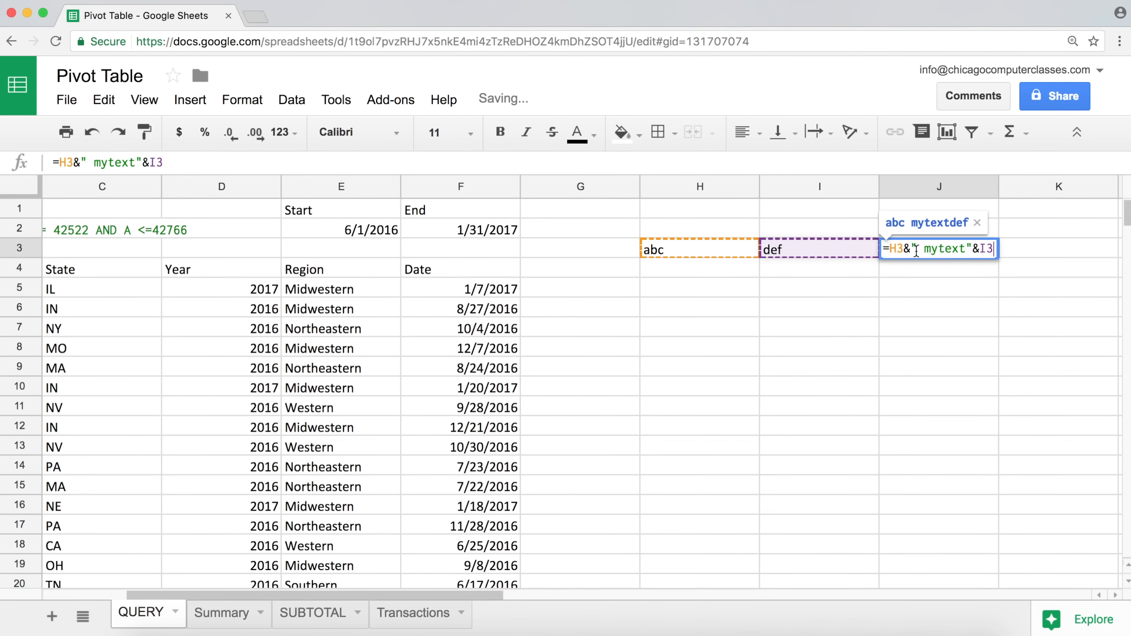
key("Return")
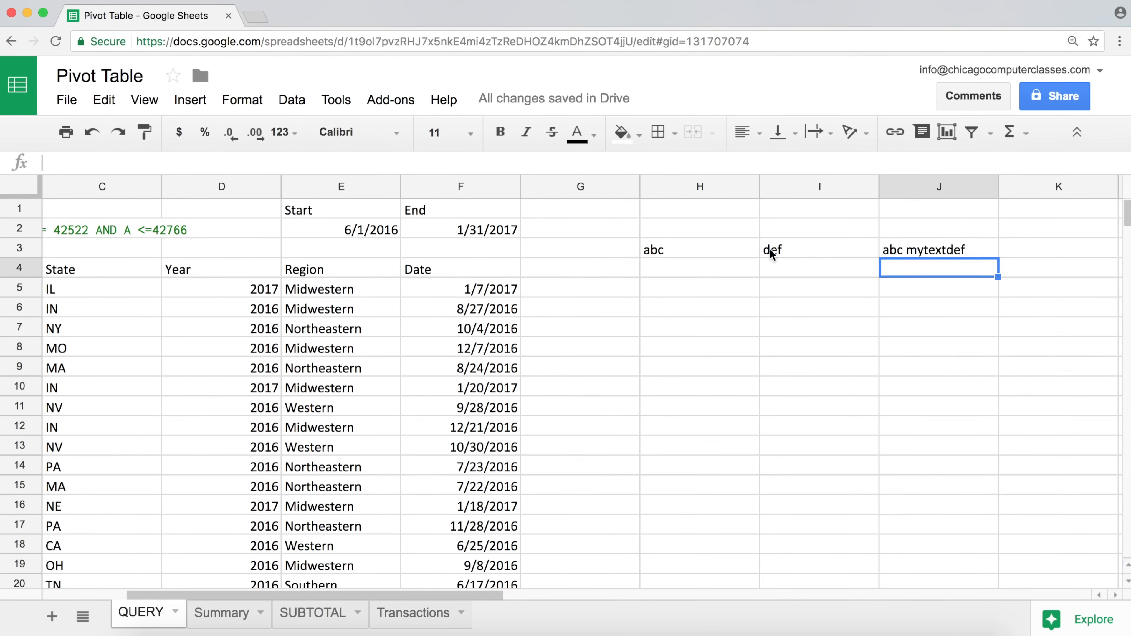
left_click(704, 249)
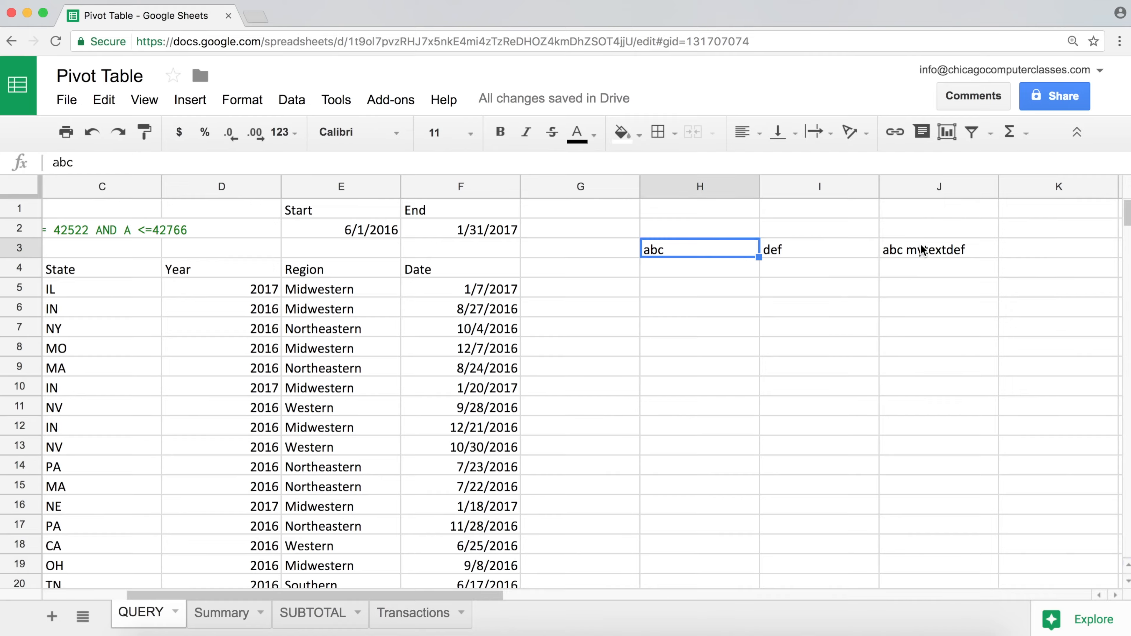
left_click(789, 246)
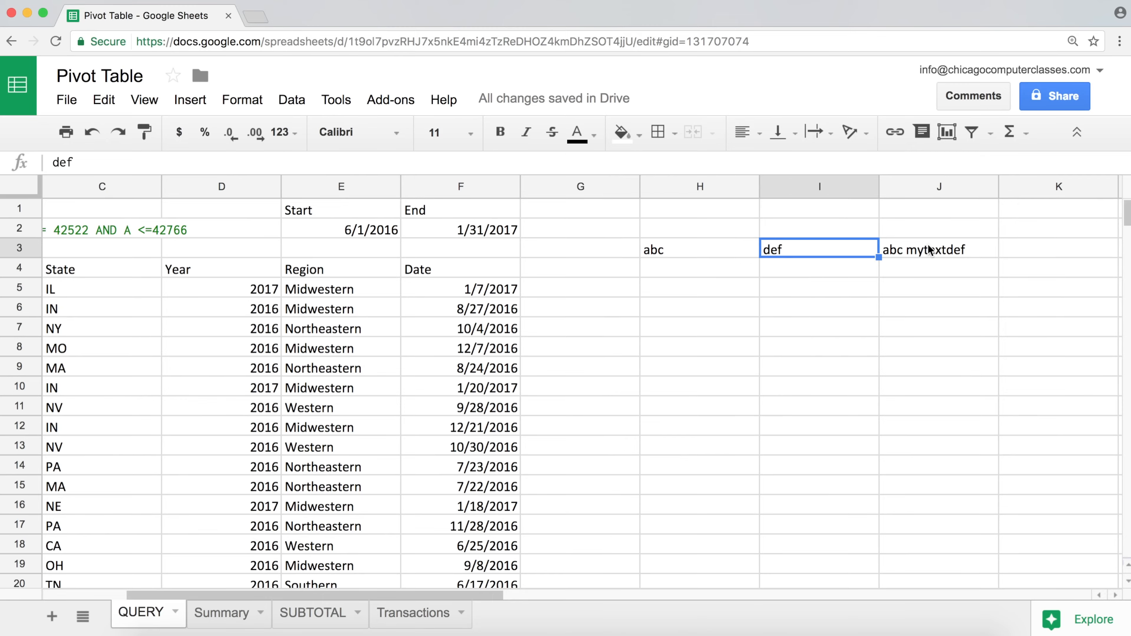
left_click(933, 248)
double_click(921, 250)
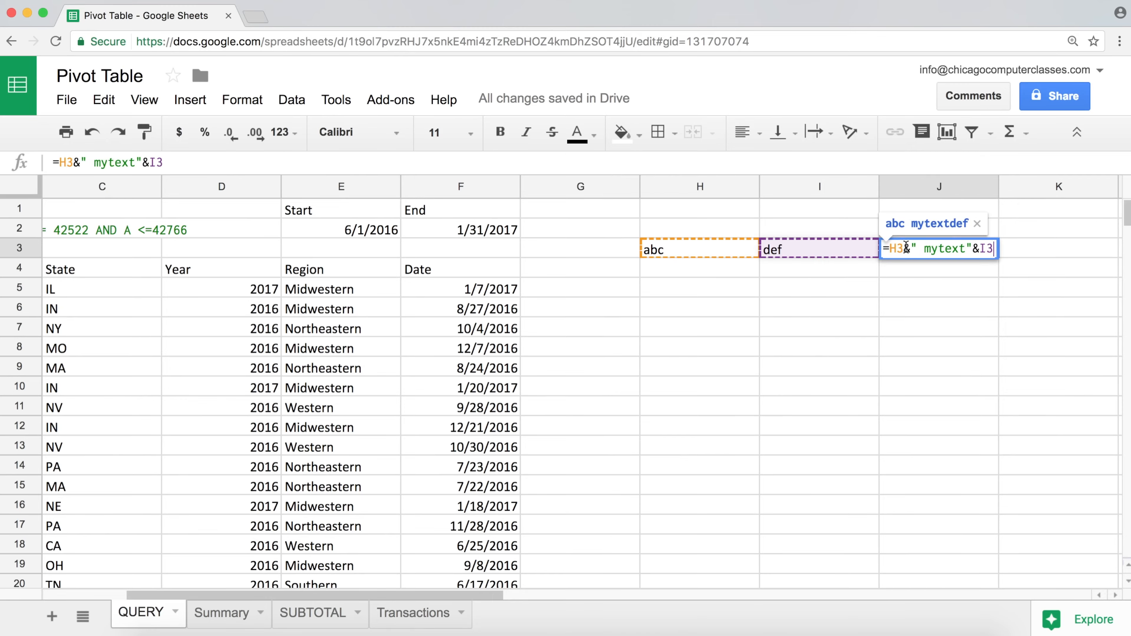
key("Escape")
- Clear the sample cells H3:J3 and select the select statement in A2
left_click_drag(750, 250, 927, 257)
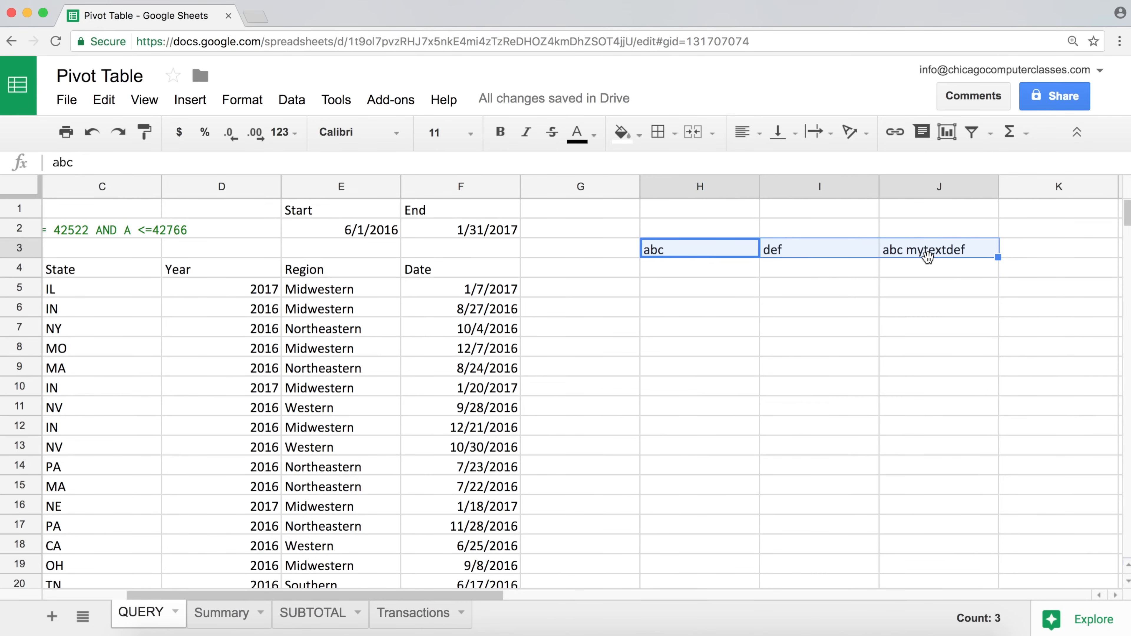
key("Delete")
left_click(104, 225)
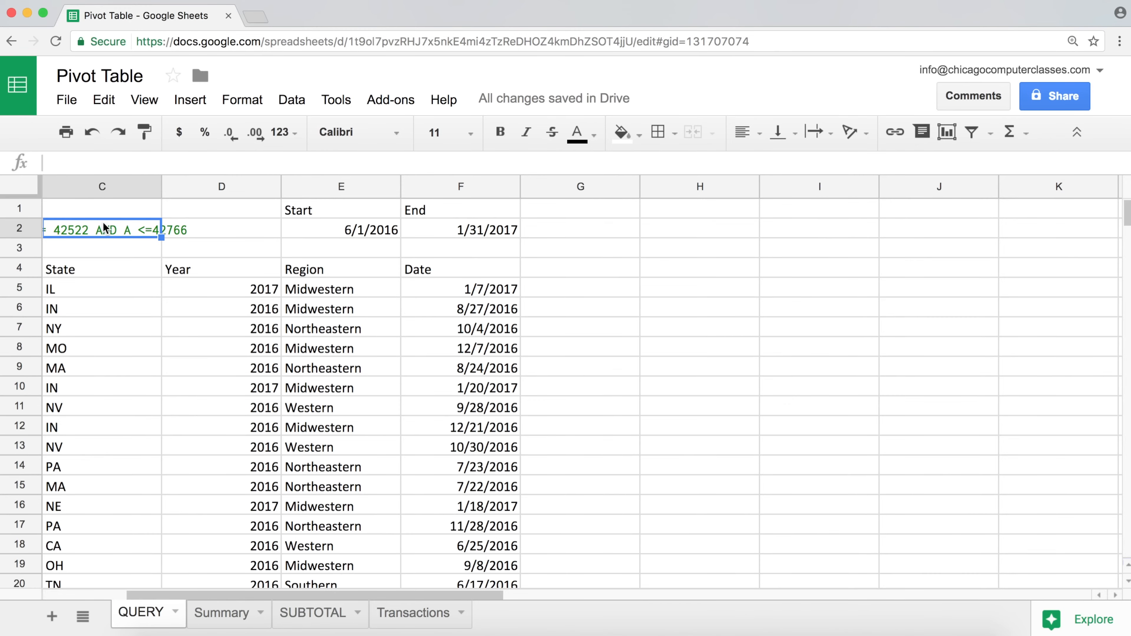
key("Left")
key("Left")
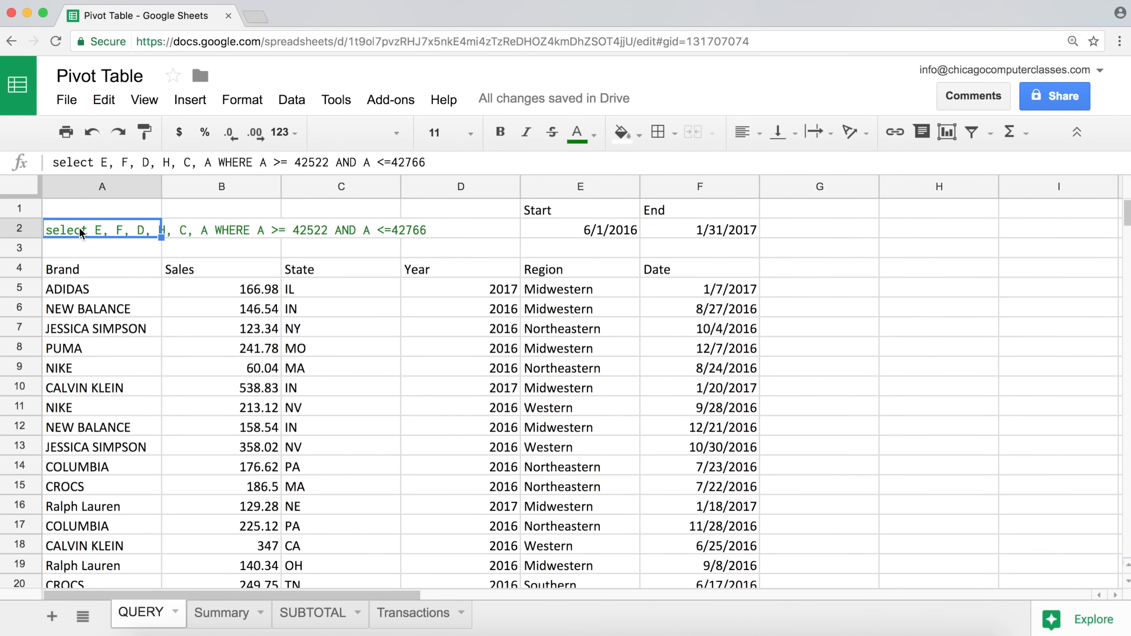